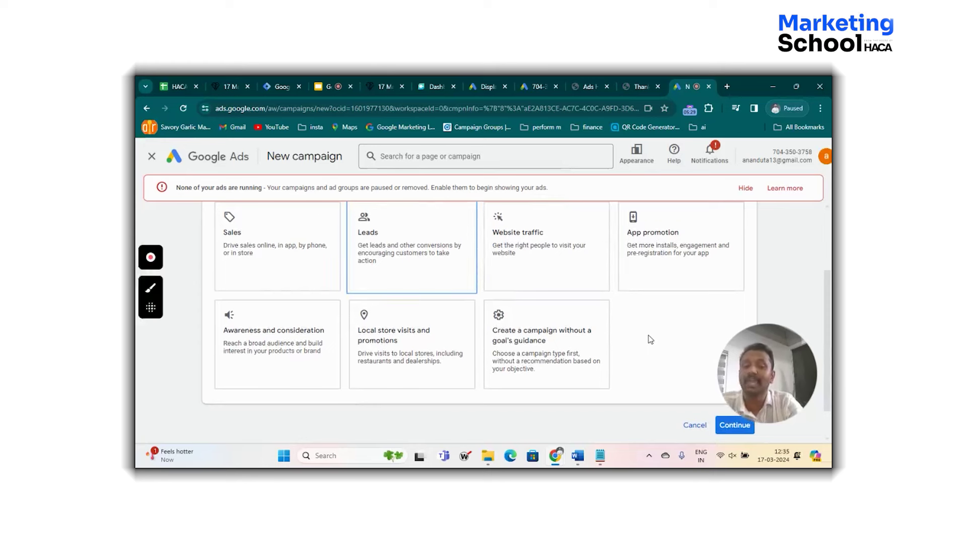
# Choose the Awareness and consideration objective and the Video campaign type.
pyautogui.click(533, 272)
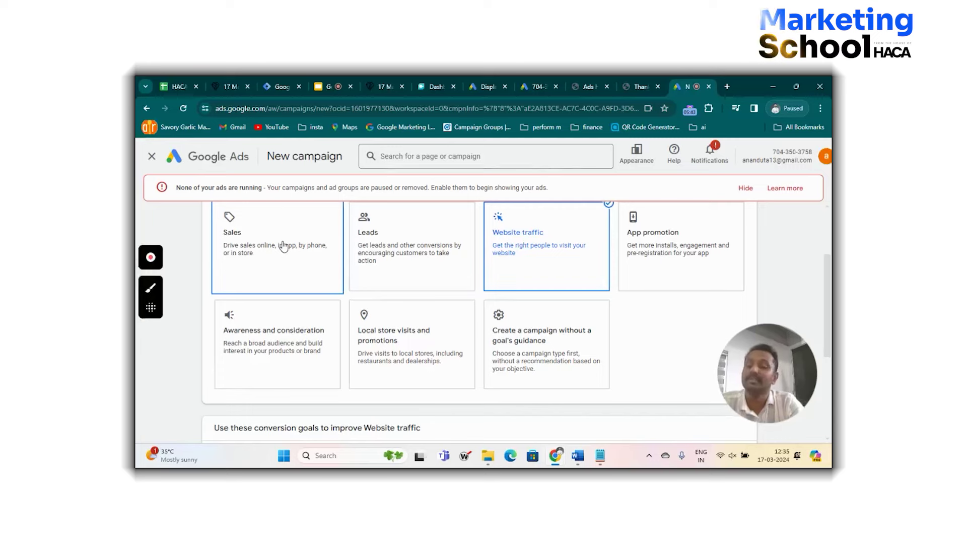
pyautogui.click(293, 344)
pyautogui.scroll(-5, 293, 338)
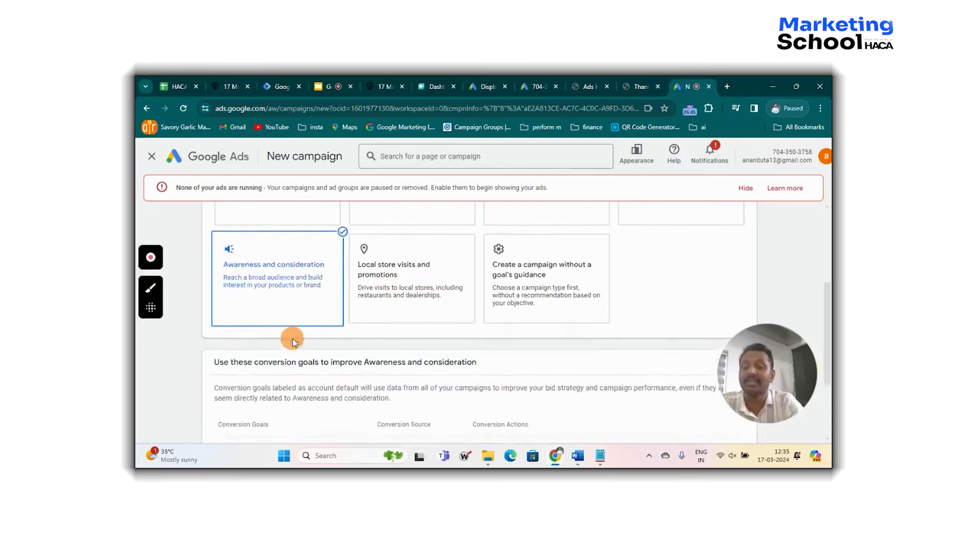
pyautogui.tripleClick(422, 330)
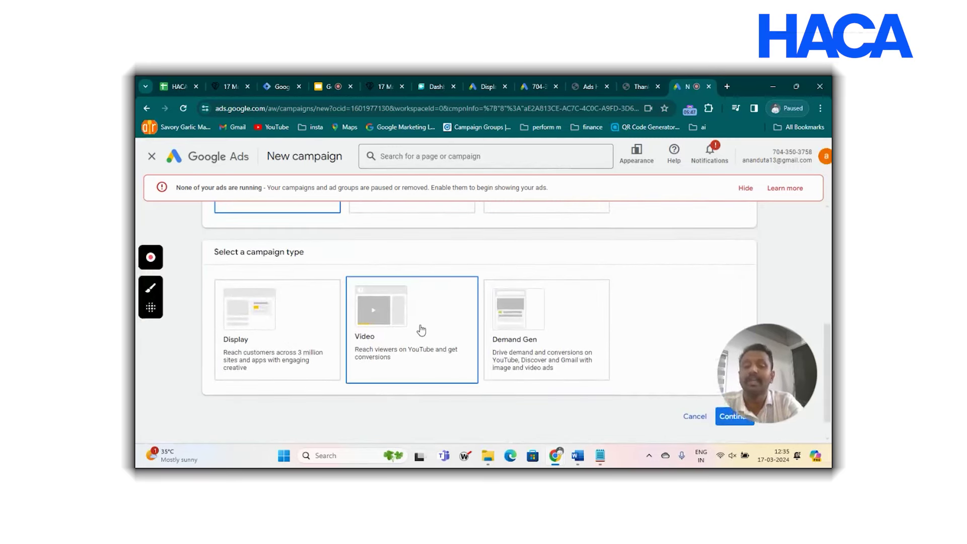
pyautogui.scroll(-1, 422, 330)
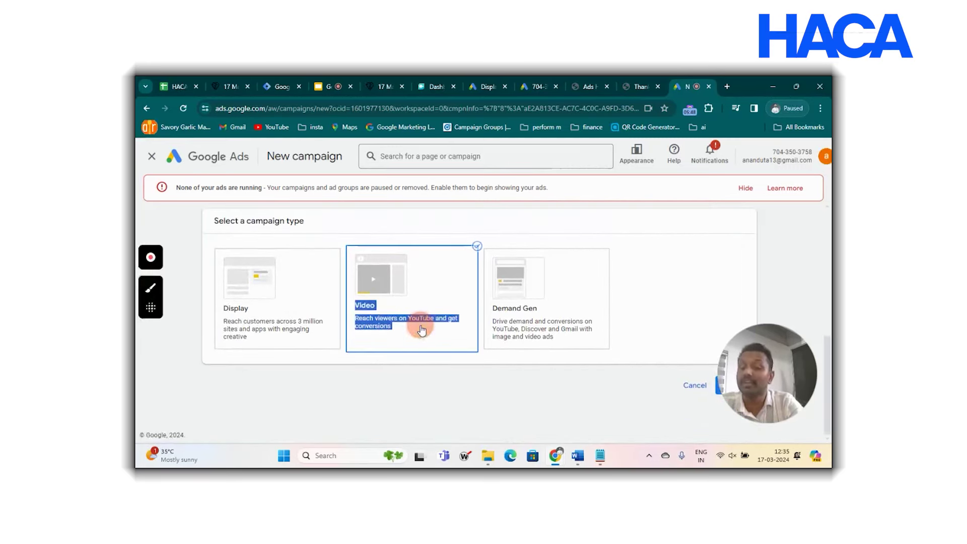
pyautogui.click(402, 292)
pyautogui.scroll(-4, 400, 291)
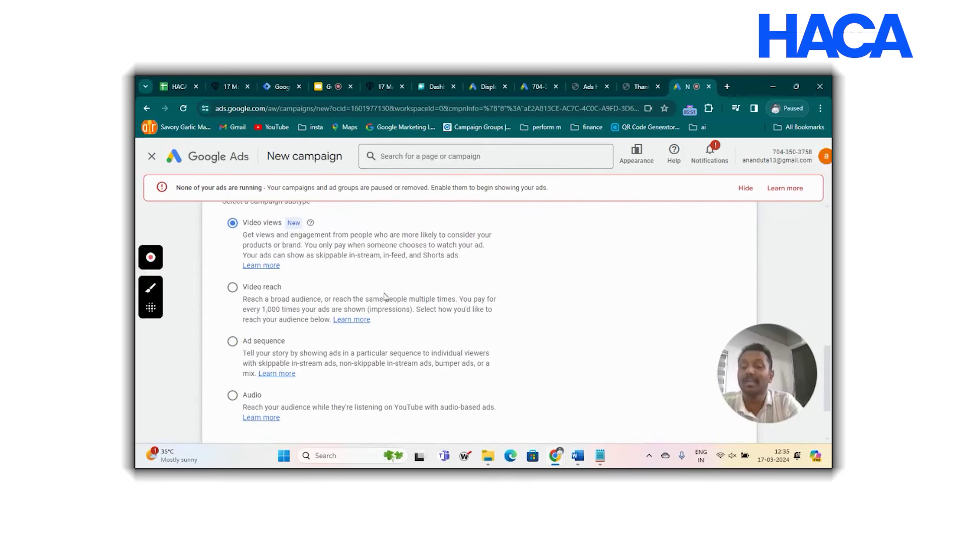
# Examine the descriptions of the campaign subtypes offered for a Video campaign.
pyautogui.scroll(1, 453, 274)
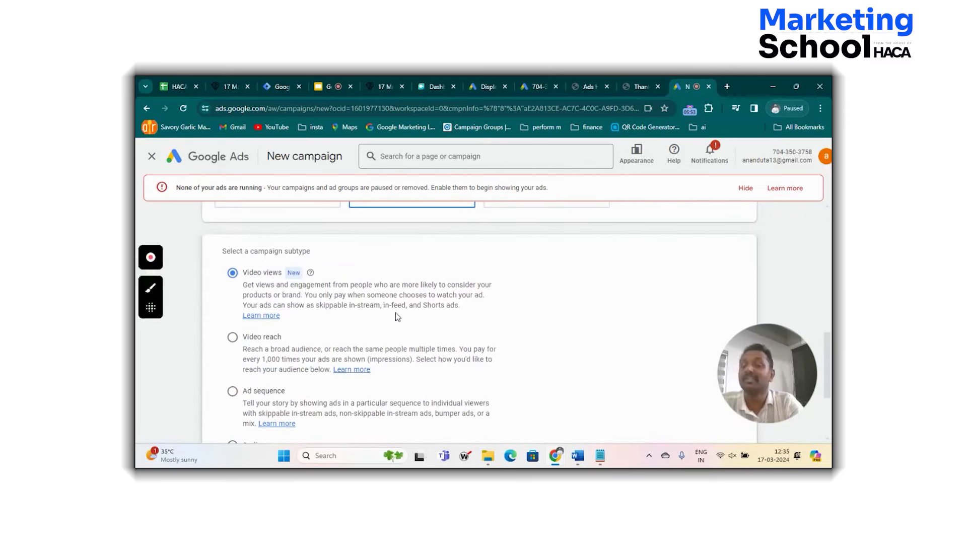
pyautogui.scroll(-1, 394, 316)
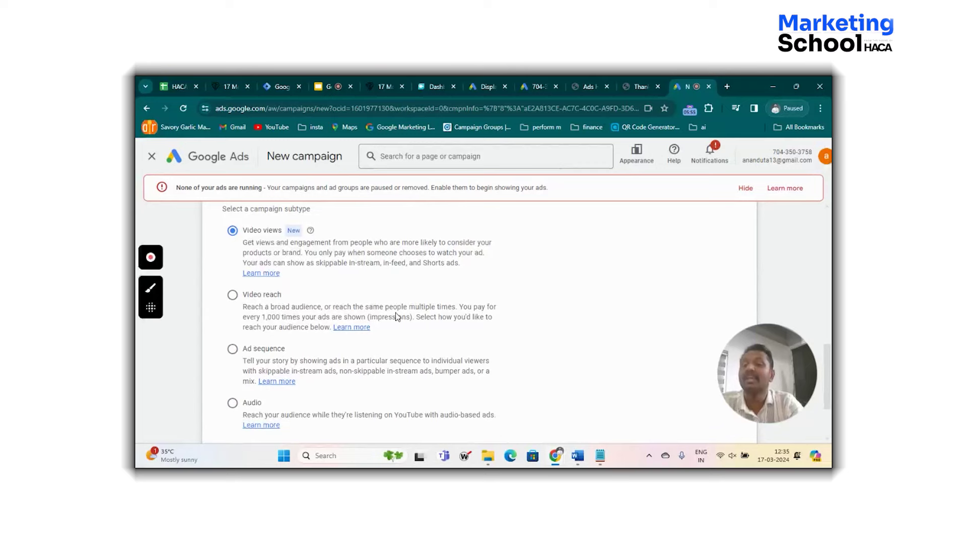
pyautogui.scroll(-2, 395, 316)
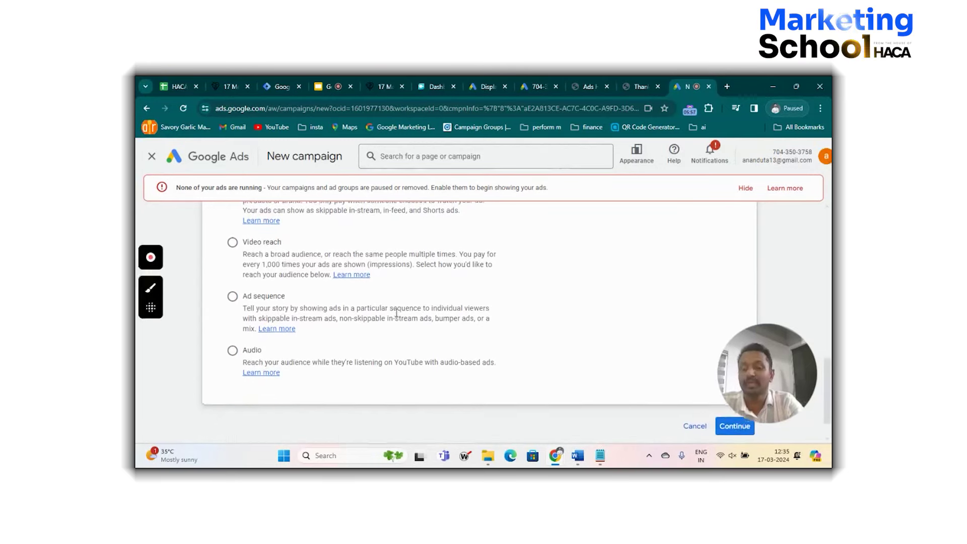
pyautogui.scroll(2, 397, 317)
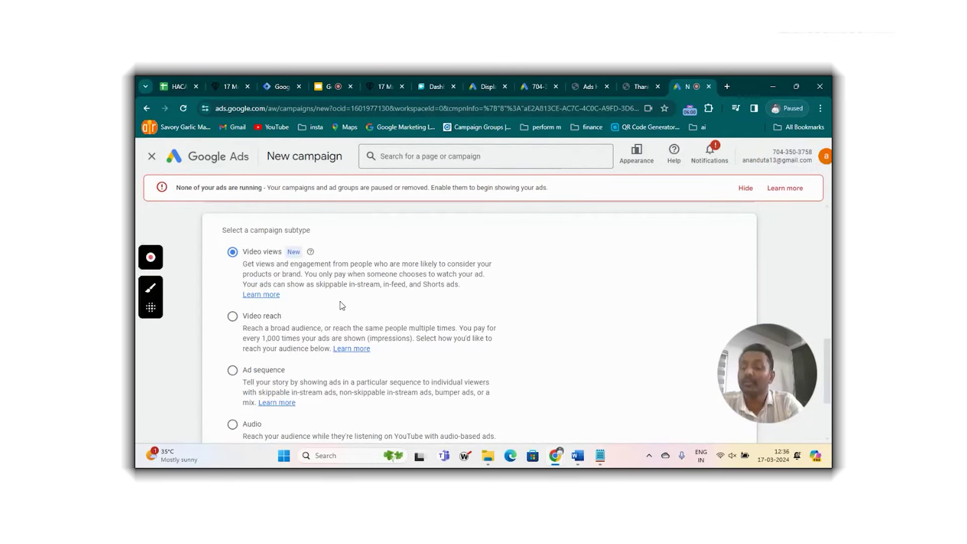
pyautogui.scroll(-2, 341, 301)
pyautogui.scroll(-1, 341, 301)
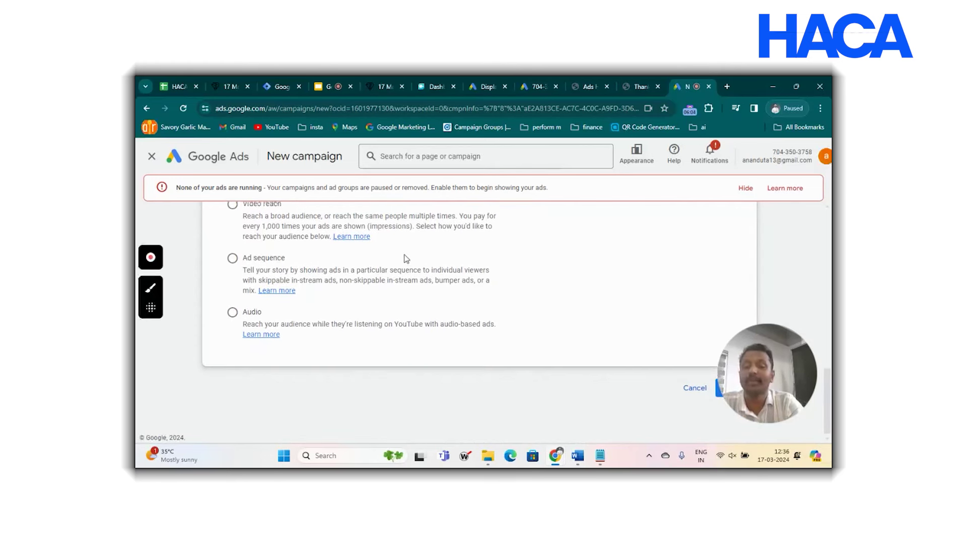
pyautogui.scroll(3, 406, 259)
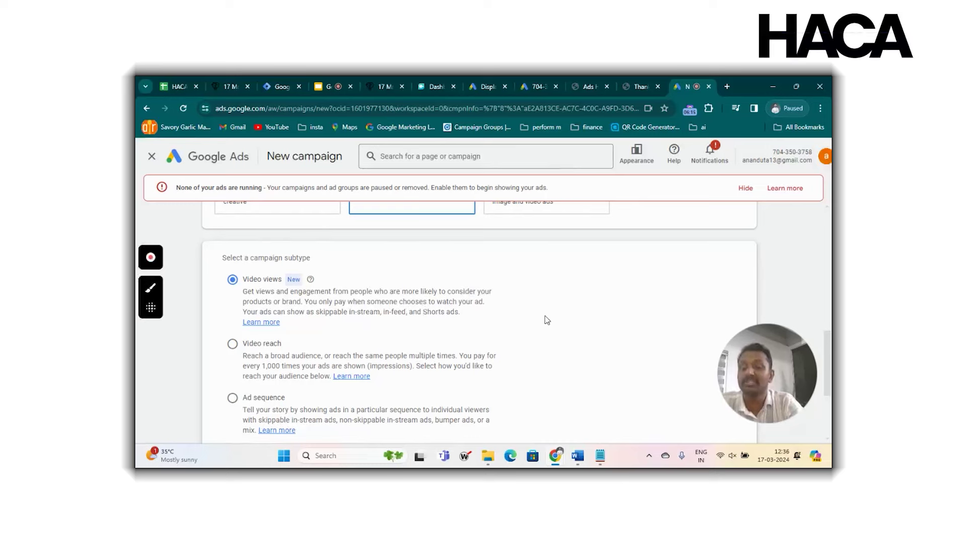
pyautogui.scroll(6, 547, 320)
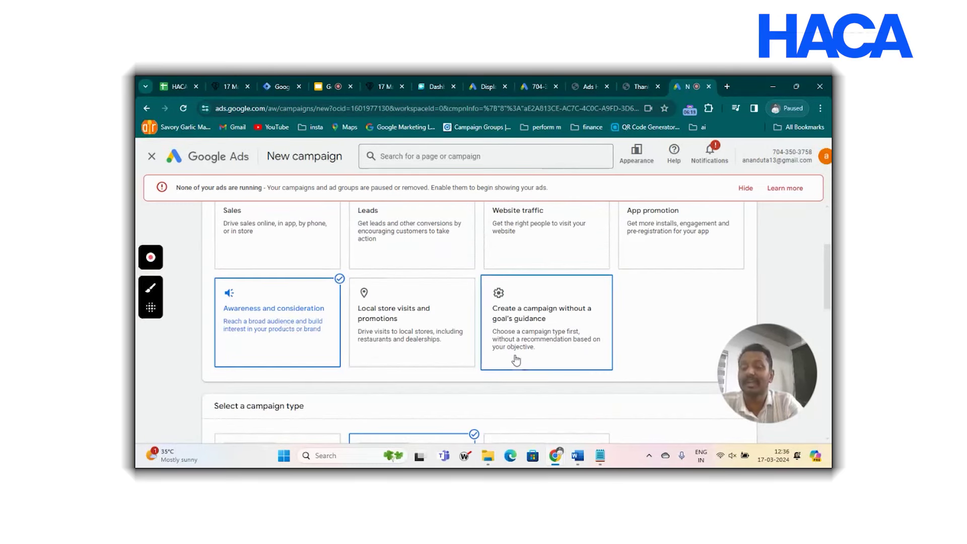
pyautogui.scroll(-5, 515, 358)
pyautogui.scroll(-5, 537, 336)
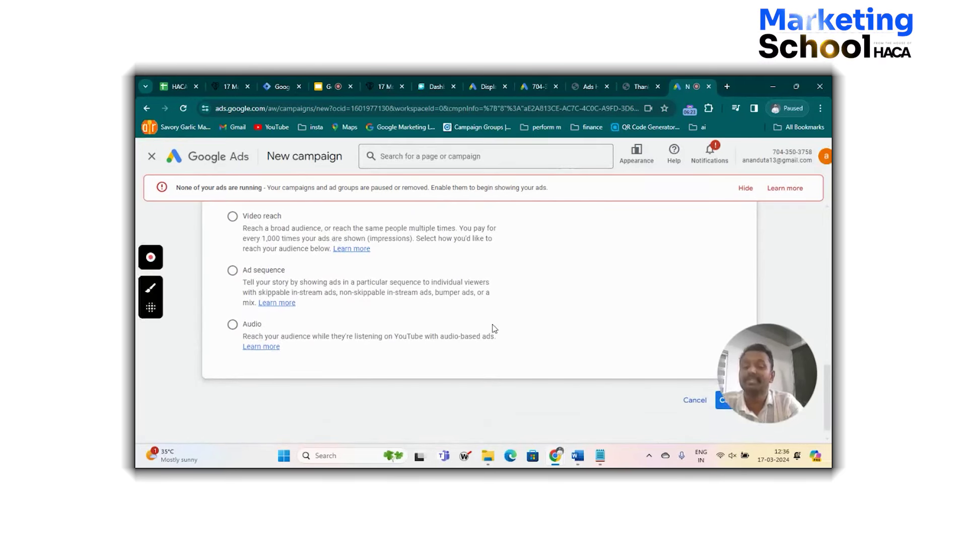
pyautogui.scroll(-1, 601, 334)
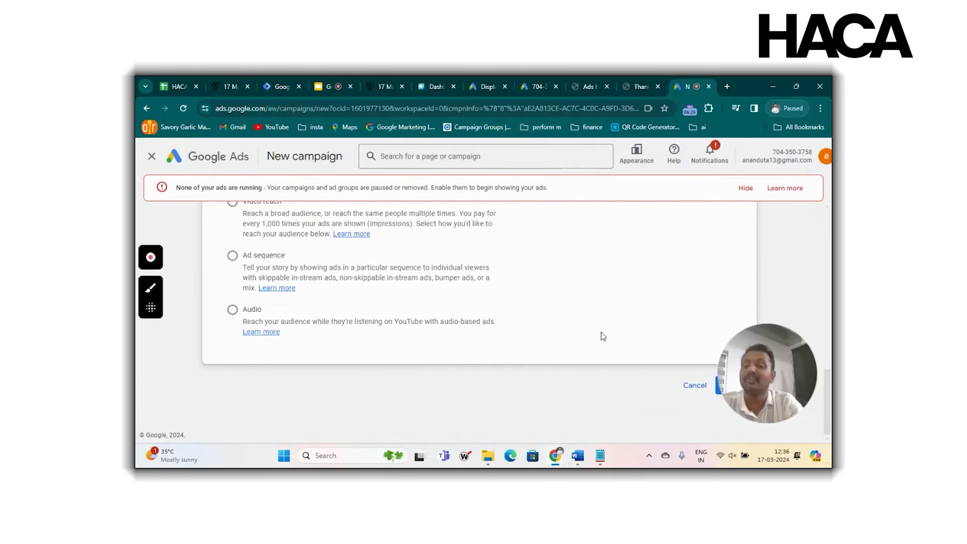
# Keep the Video views subtype and continue to the campaign settings form.
pyautogui.scroll(2, 603, 336)
pyautogui.scroll(-1, 603, 336)
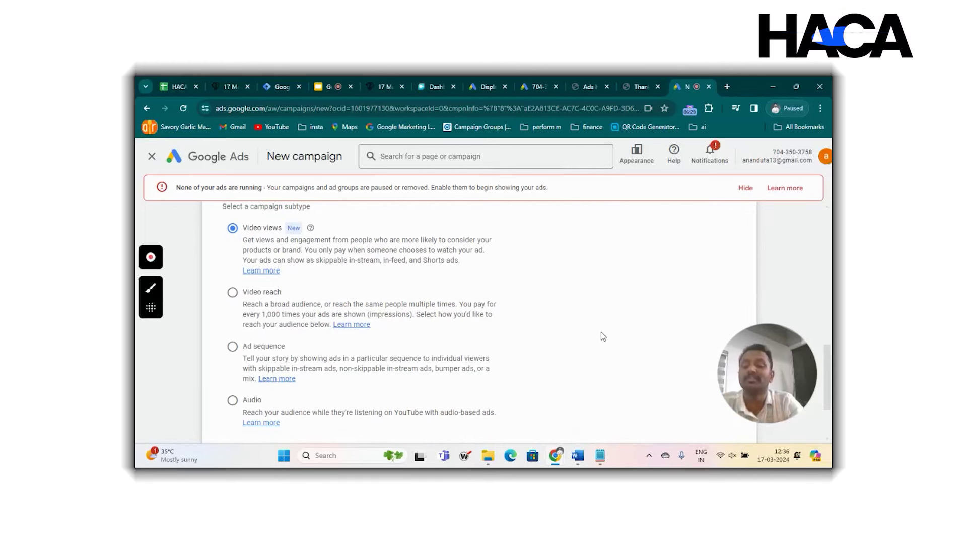
pyautogui.scroll(-2, 601, 334)
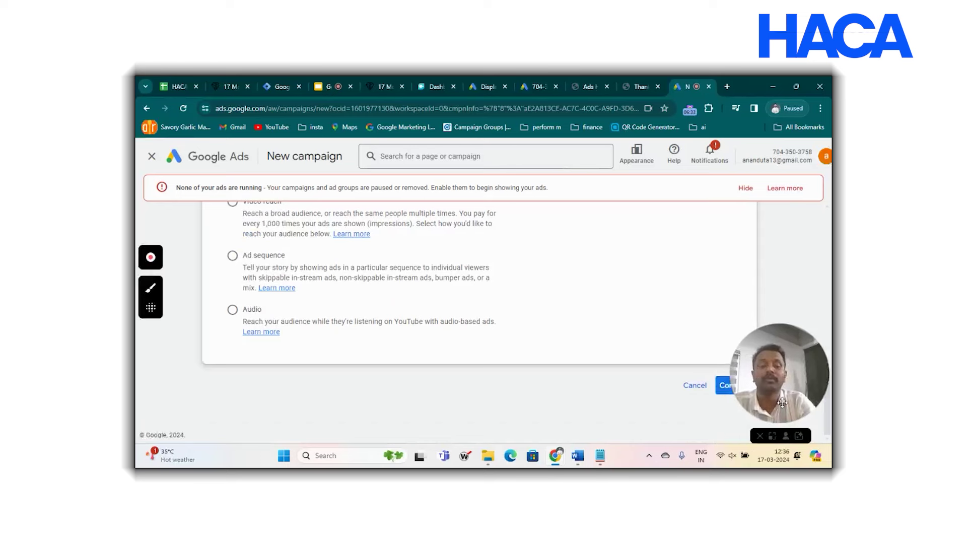
pyautogui.click(724, 391)
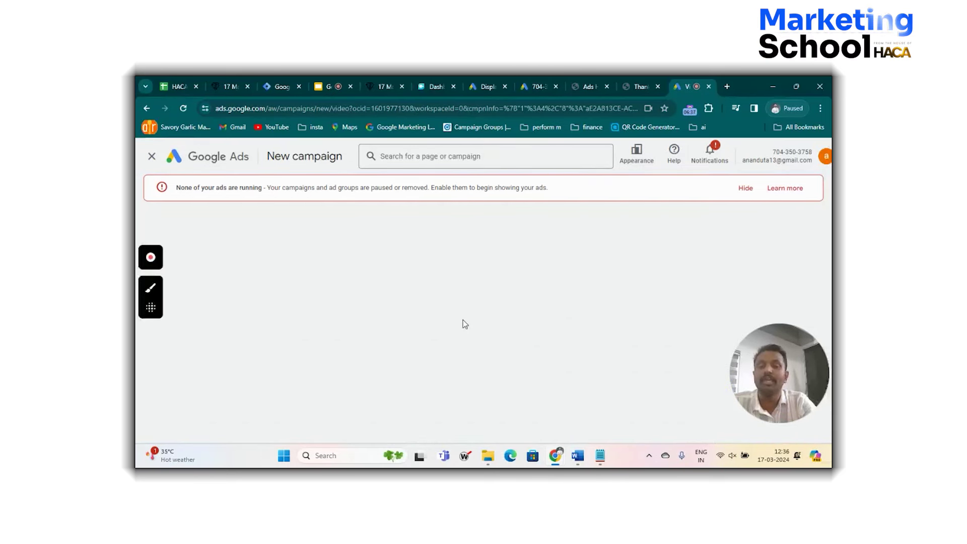
# Look through the whole campaign form, from budget and dates through targeting to the ad video and bid sections.
pyautogui.scroll(-3, 465, 324)
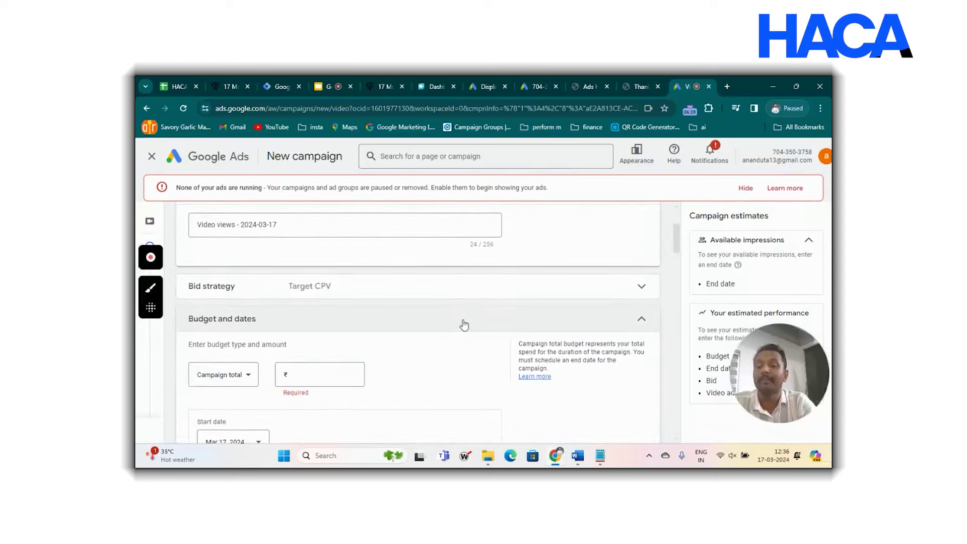
pyautogui.scroll(-4, 465, 324)
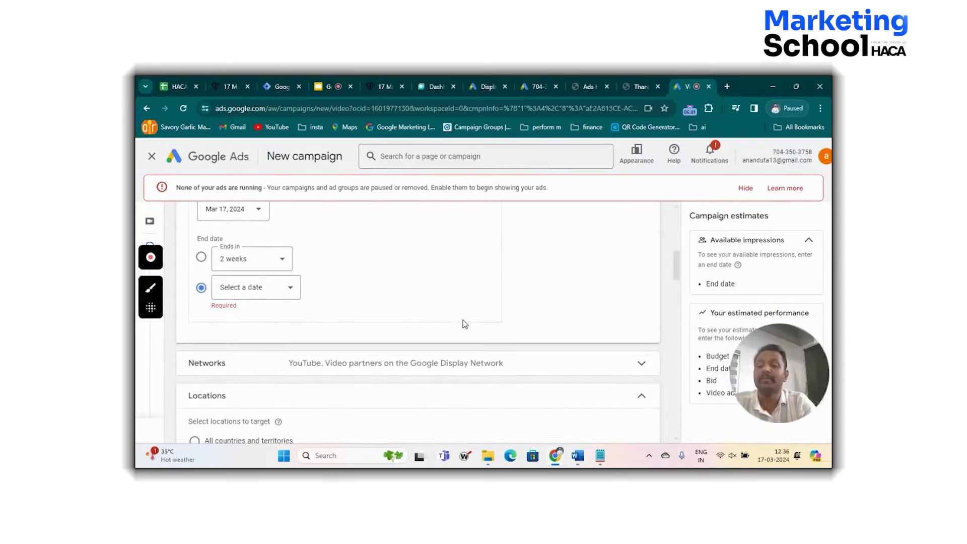
pyautogui.scroll(-5, 464, 323)
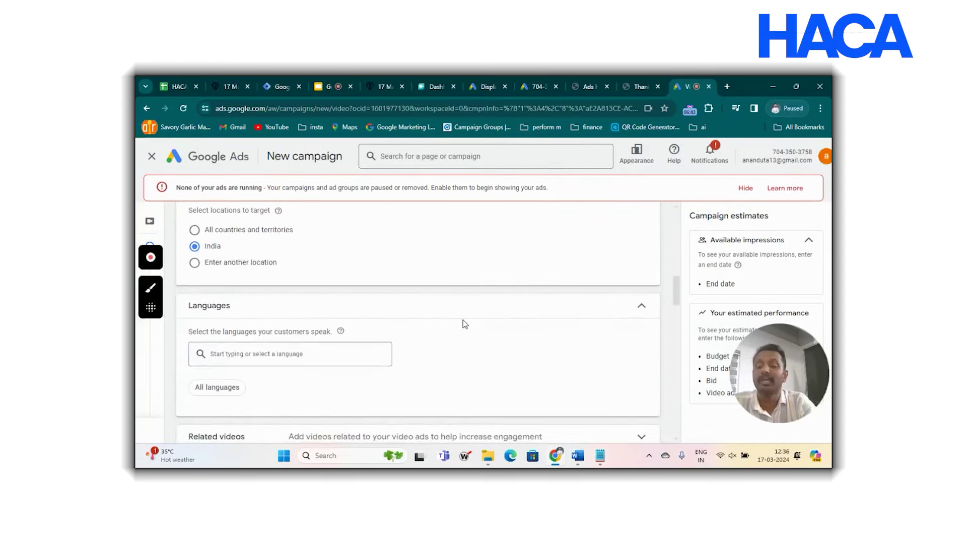
pyautogui.scroll(-5, 465, 323)
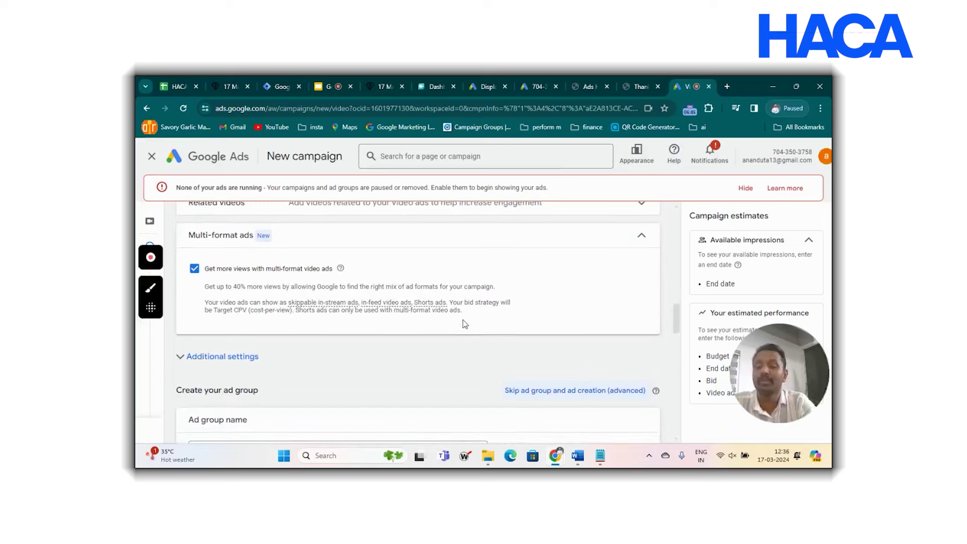
pyautogui.scroll(-3, 465, 323)
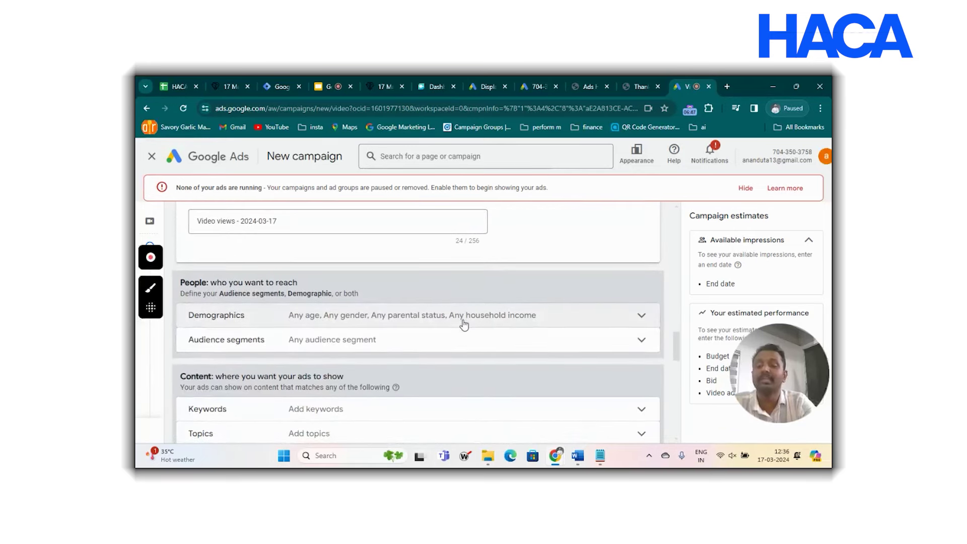
pyautogui.scroll(-6, 558, 250)
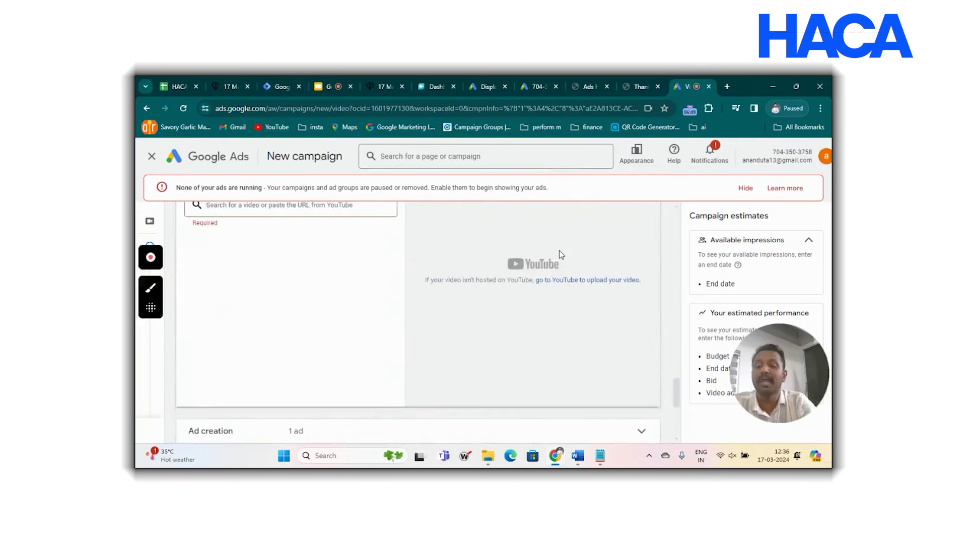
pyautogui.scroll(3, 559, 249)
pyautogui.click(254, 330)
pyautogui.scroll(-5, 254, 329)
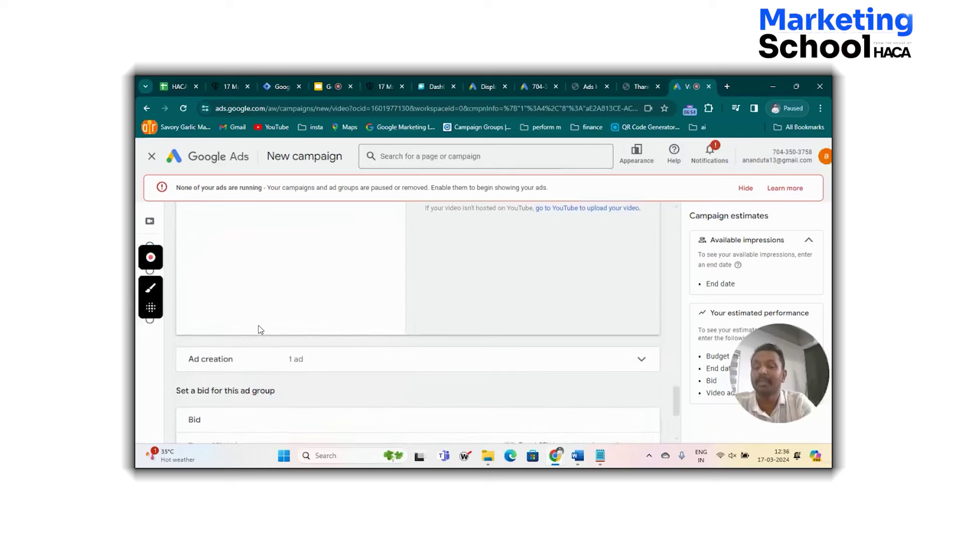
pyautogui.scroll(10, 403, 319)
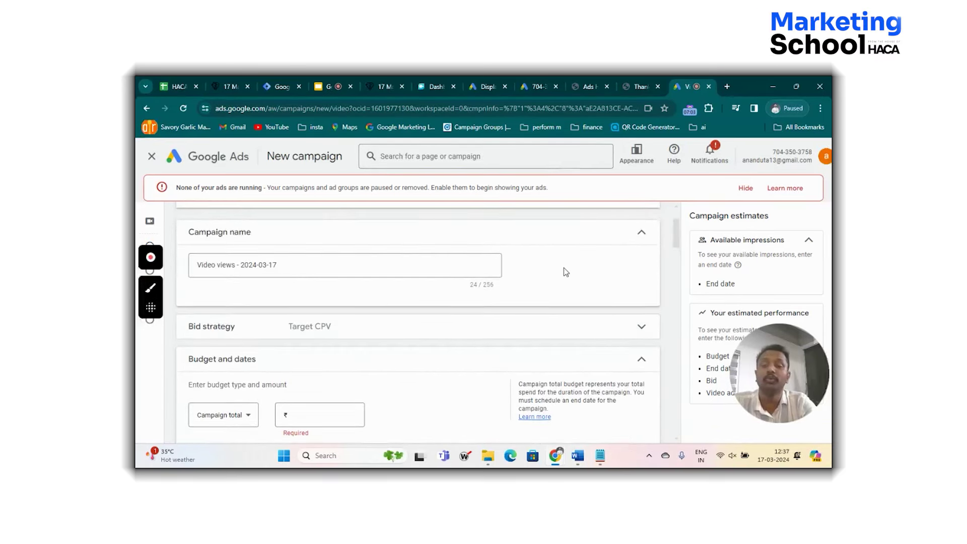
# Examine the campaign name, budget and date fields, and expand the Networks section to view where the ads can appear.
pyautogui.scroll(2, 564, 267)
pyautogui.scroll(-1, 539, 307)
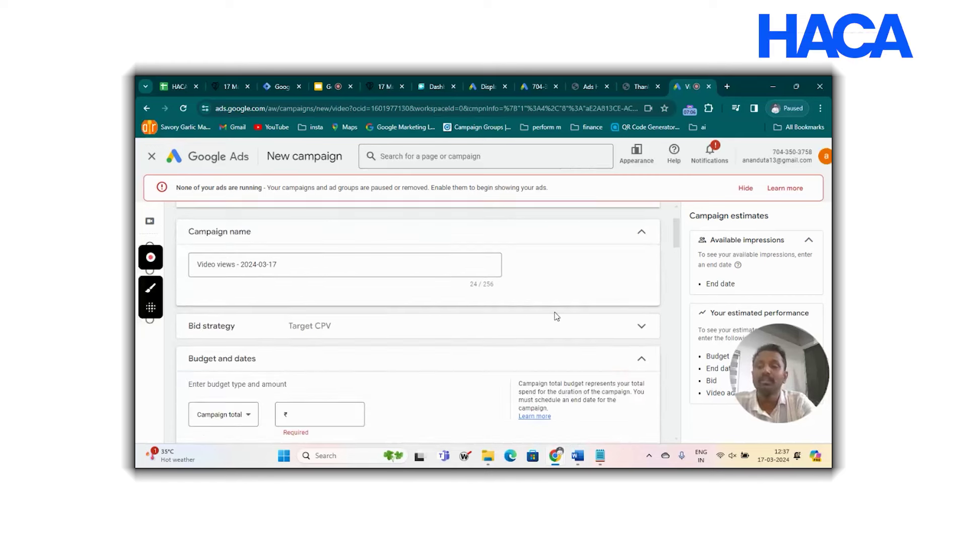
pyautogui.scroll(-2, 468, 291)
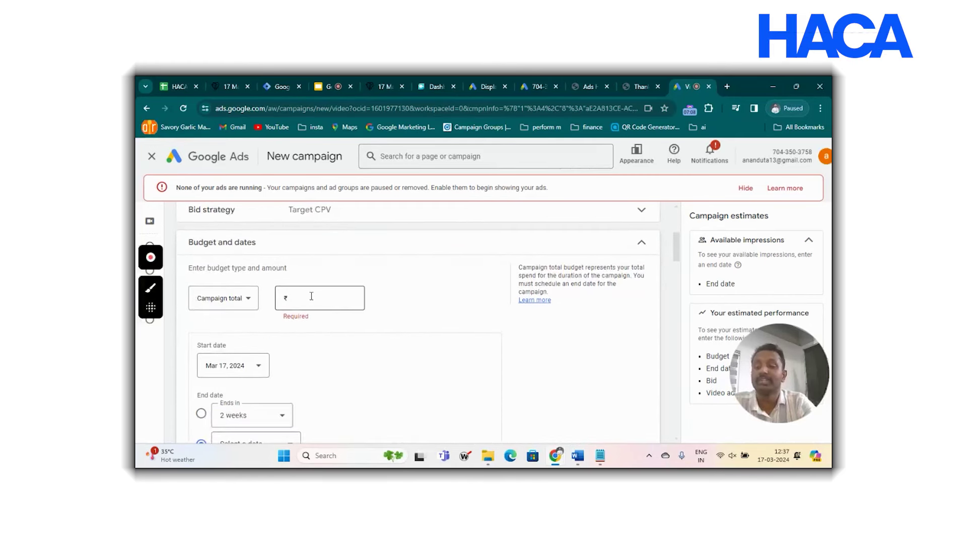
pyautogui.scroll(-2, 282, 252)
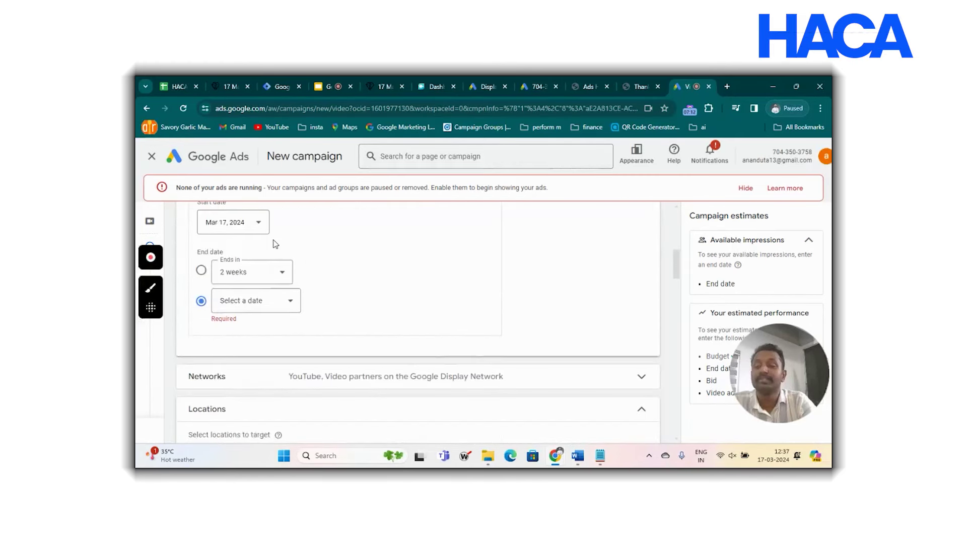
pyautogui.scroll(-2, 414, 286)
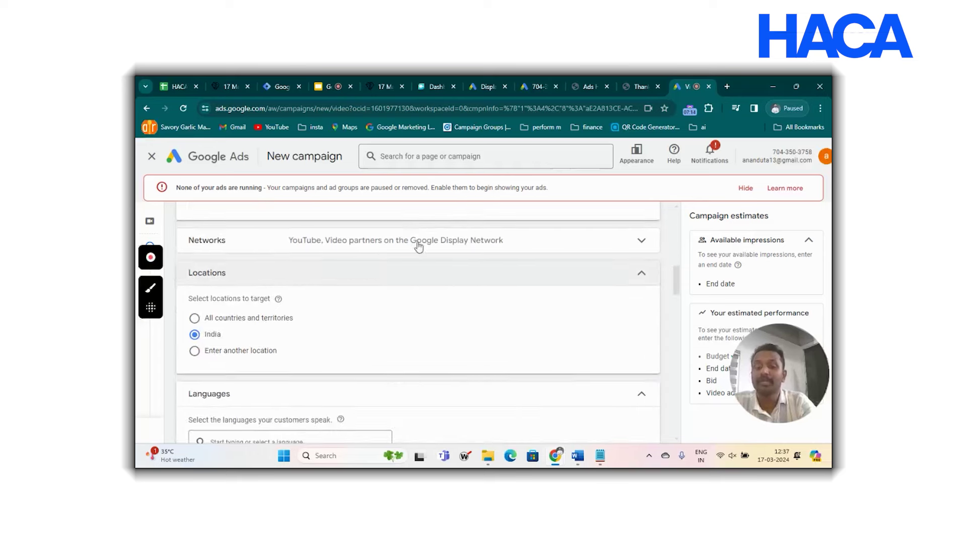
pyautogui.click(450, 243)
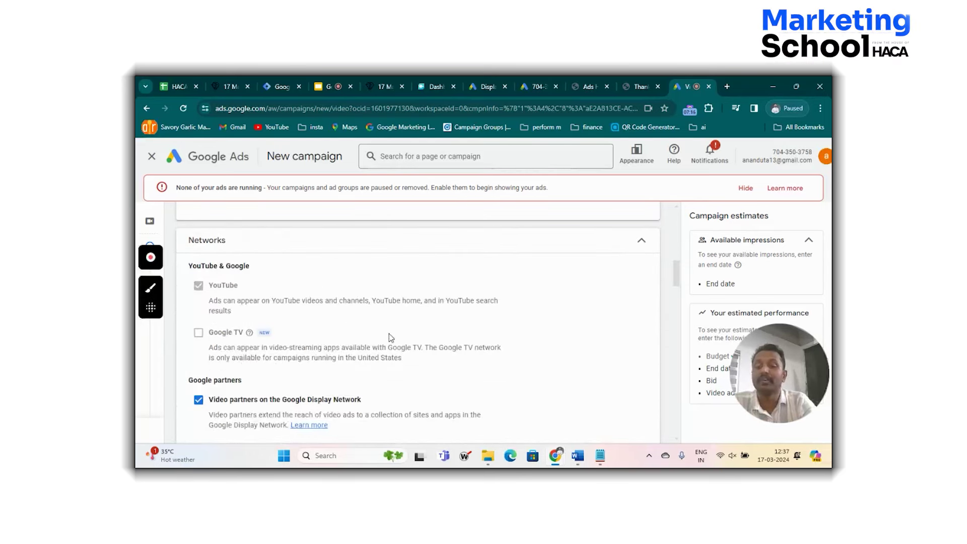
pyautogui.scroll(-2, 389, 337)
pyautogui.scroll(-2, 391, 338)
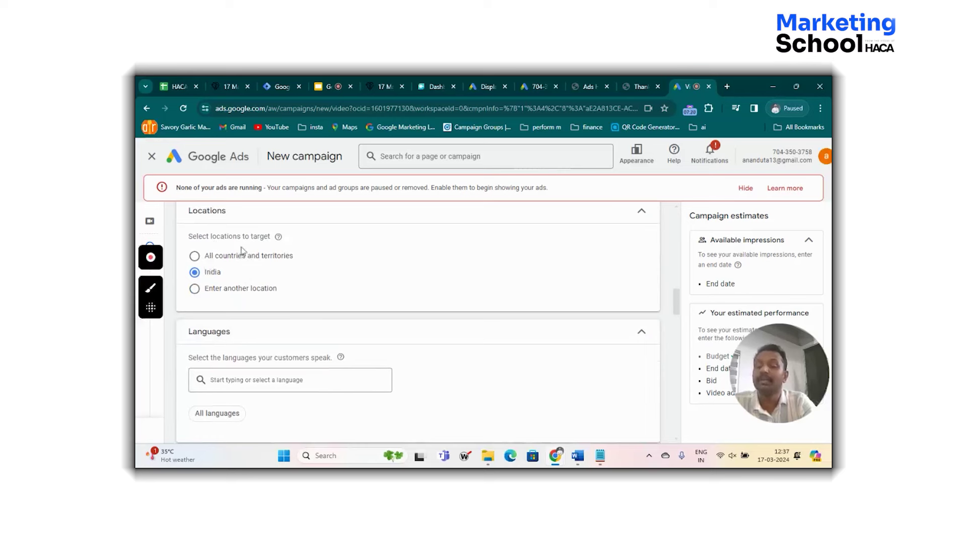
# Examine the location, language, related video and multi-format ad settings, and check the ad group name field.
pyautogui.scroll(-3, 374, 301)
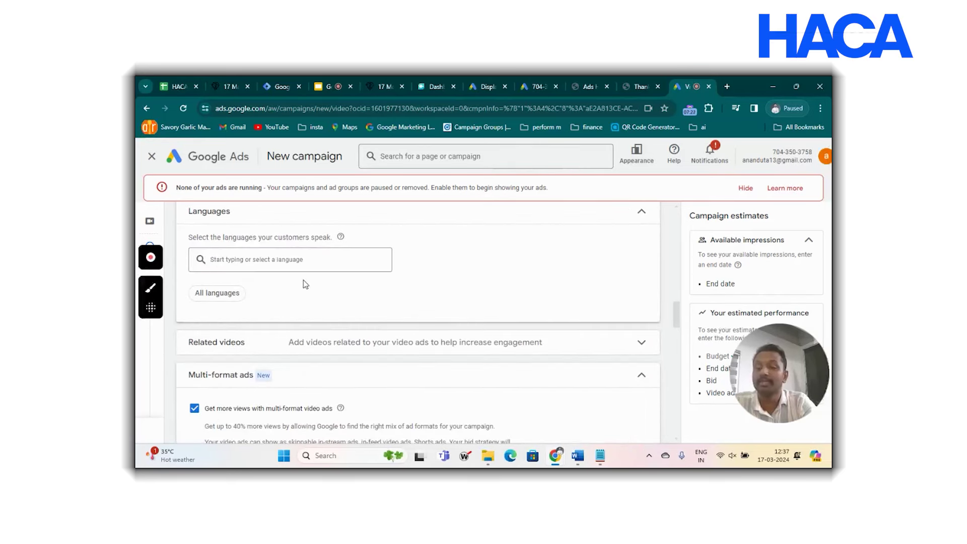
pyautogui.scroll(-1, 409, 332)
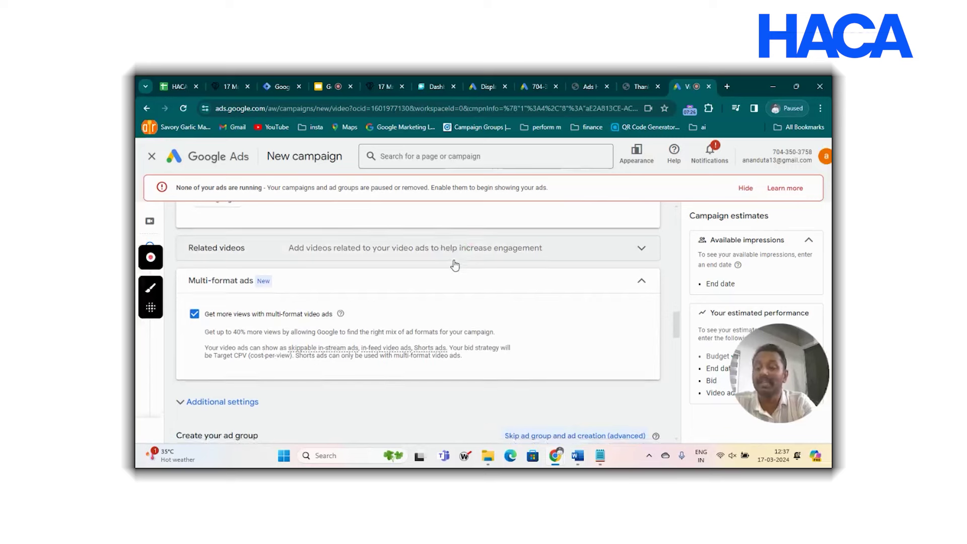
pyautogui.scroll(-2, 454, 264)
pyautogui.scroll(-2, 455, 263)
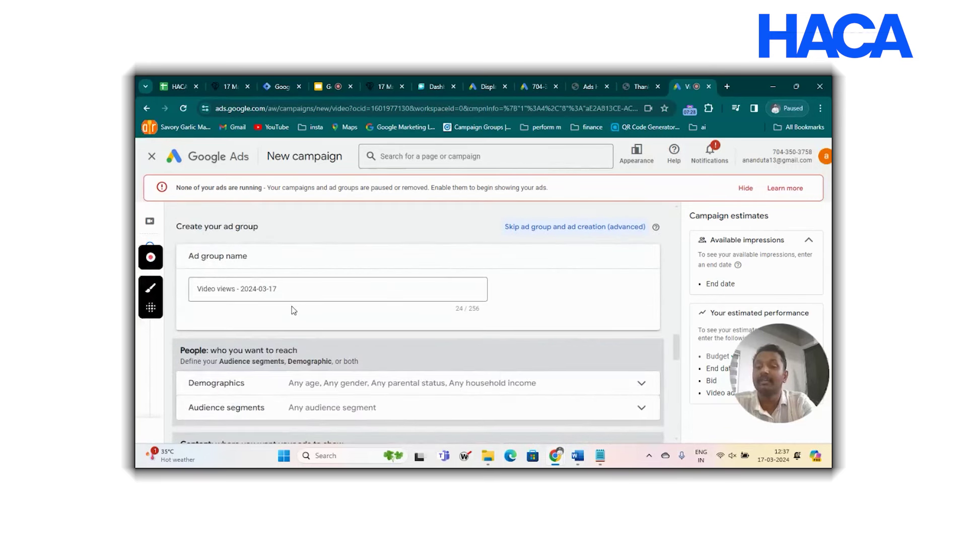
pyautogui.click(307, 289)
pyautogui.moveTo(307, 289); pyautogui.dragTo(190, 299)
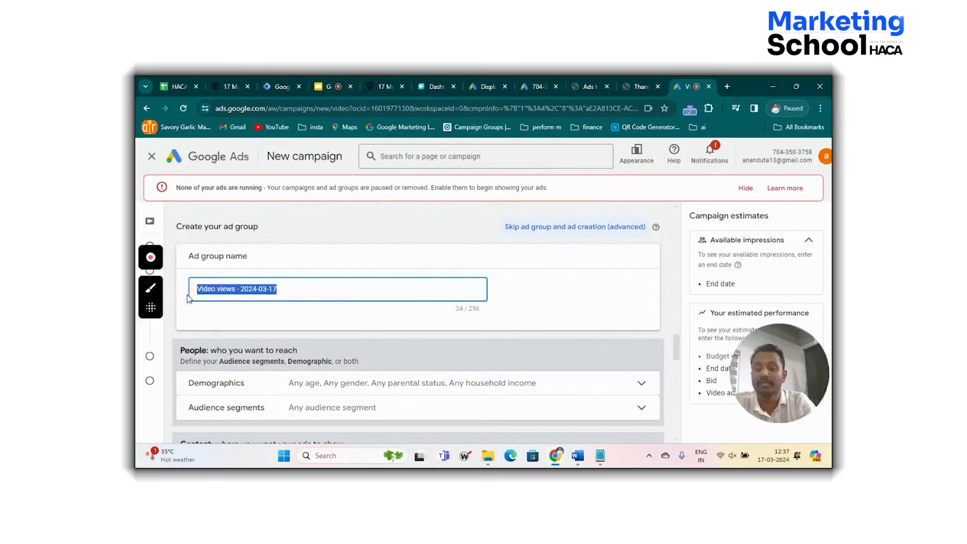
pyautogui.click(435, 253)
# Examine the ad group's people and content targeting options, the YouTube video field and the bid section.
pyautogui.scroll(-3, 436, 255)
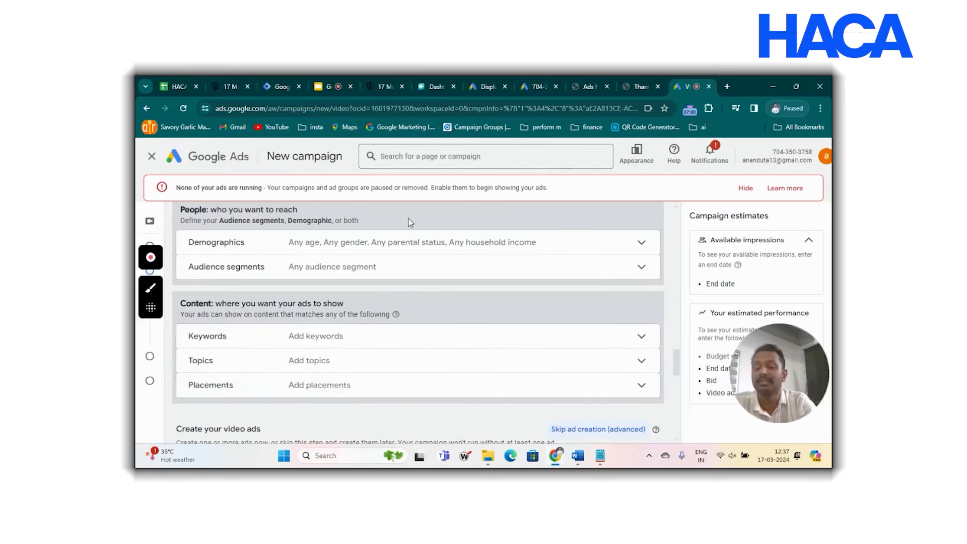
pyautogui.scroll(-5, 477, 283)
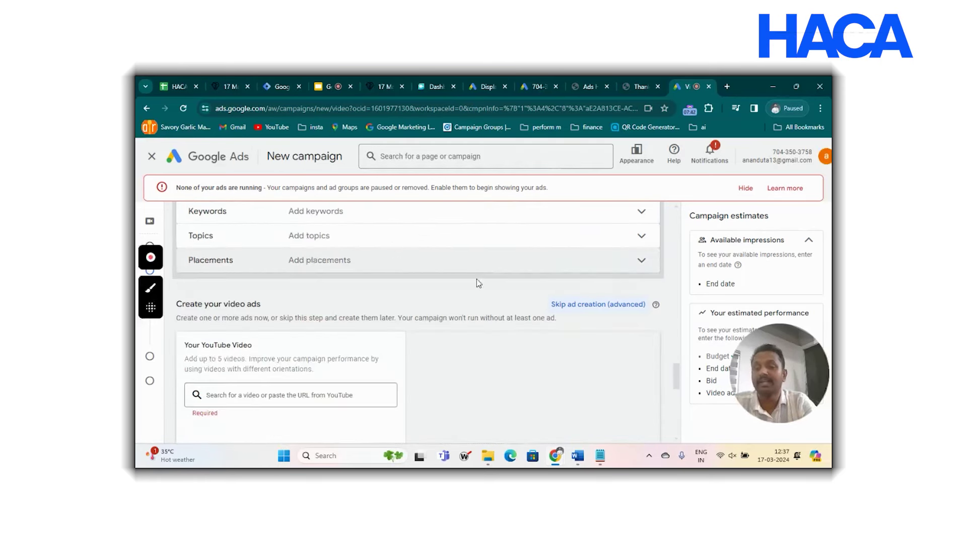
pyautogui.scroll(1, 478, 283)
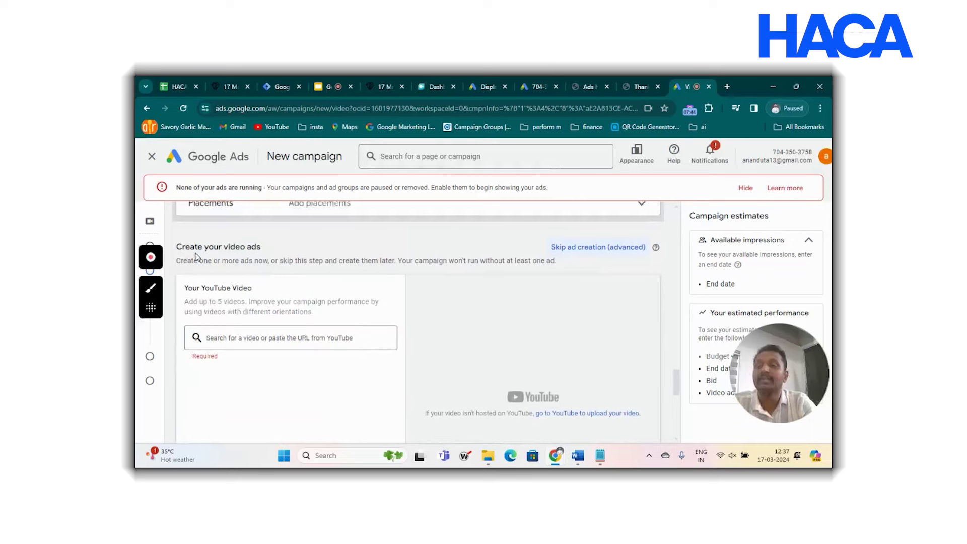
pyautogui.scroll(-1, 337, 295)
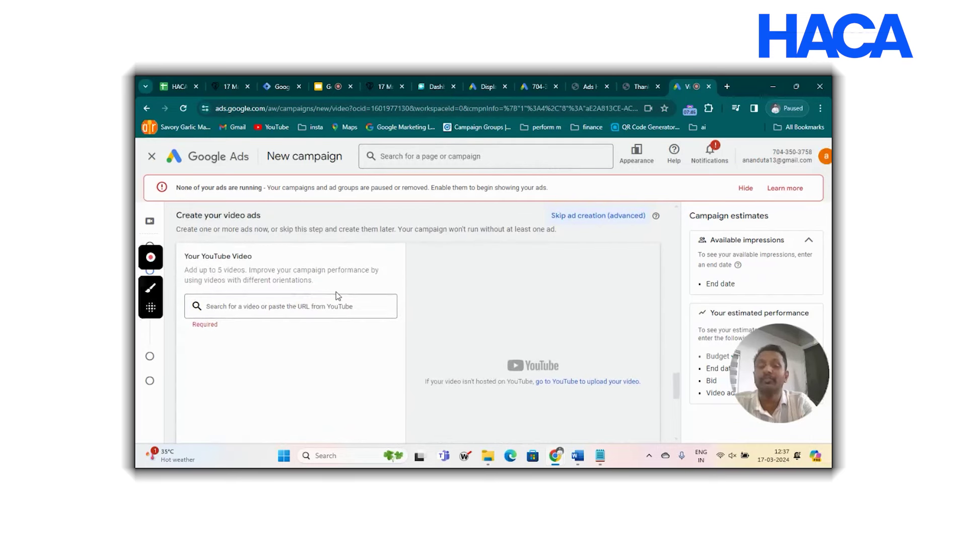
pyautogui.scroll(-7, 338, 296)
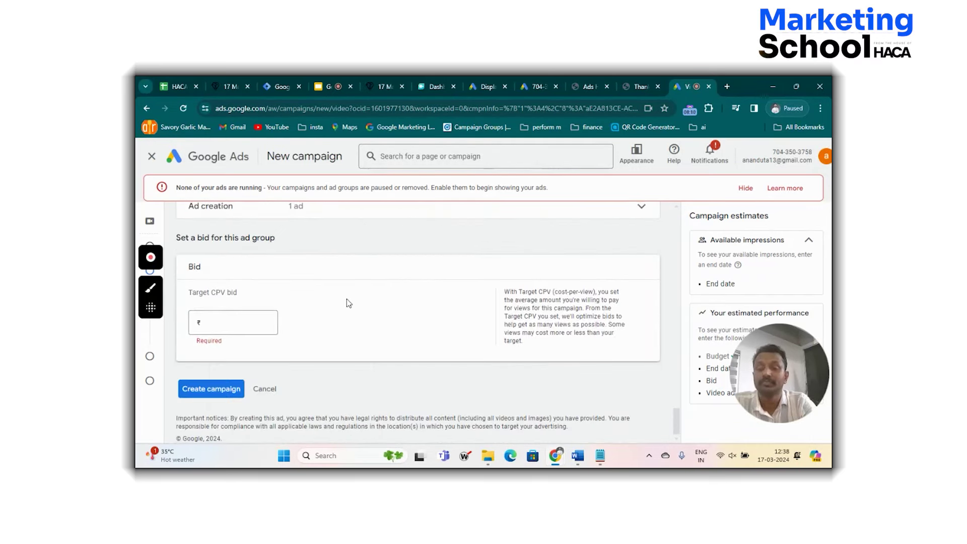
# Check the Target CPV bid and YouTube video fields, and look back up through the targeting and language settings.
pyautogui.click(241, 318)
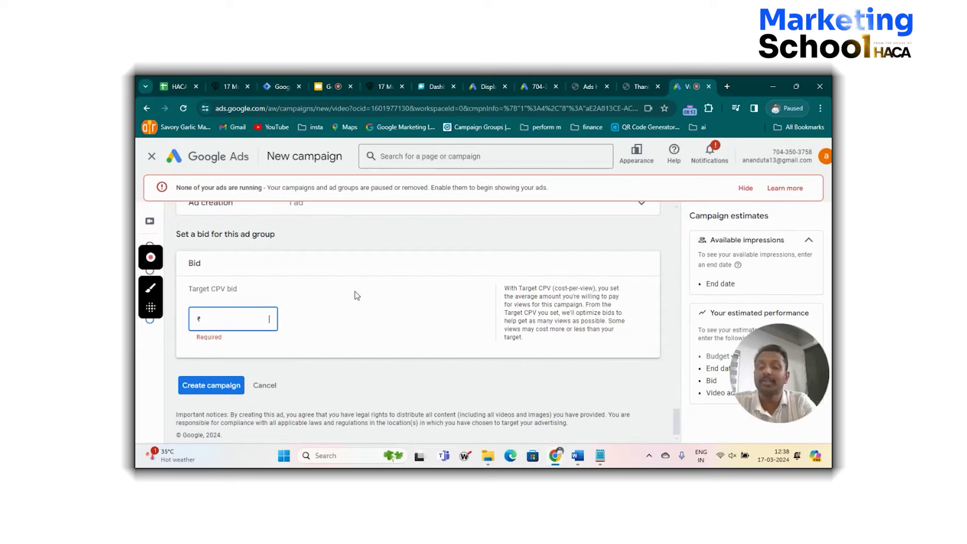
pyautogui.scroll(1, 356, 295)
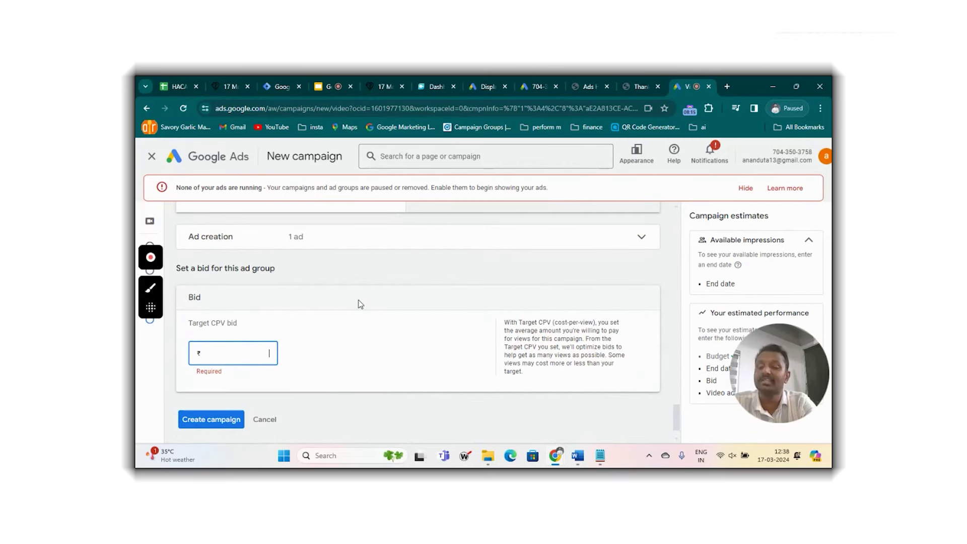
pyautogui.scroll(2, 359, 303)
pyautogui.click(358, 302)
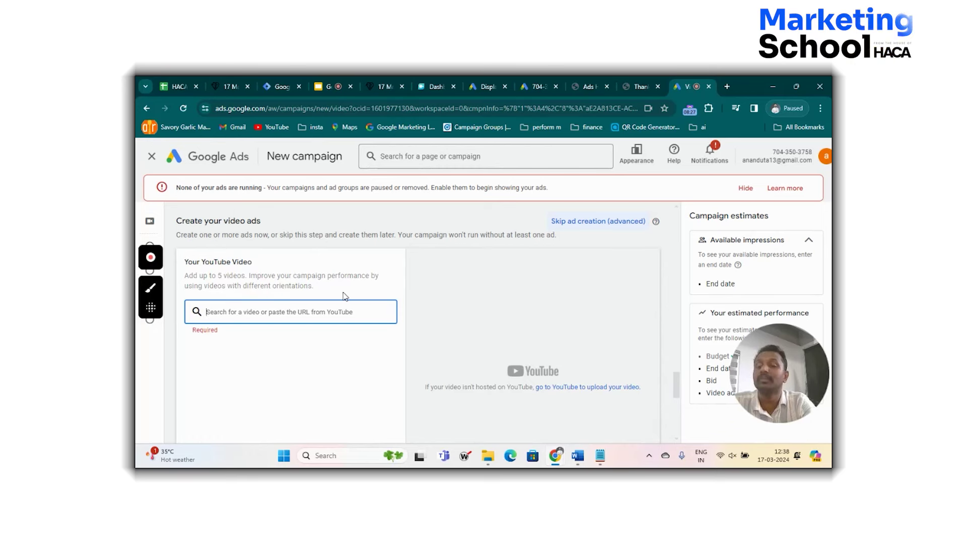
pyautogui.scroll(10, 374, 292)
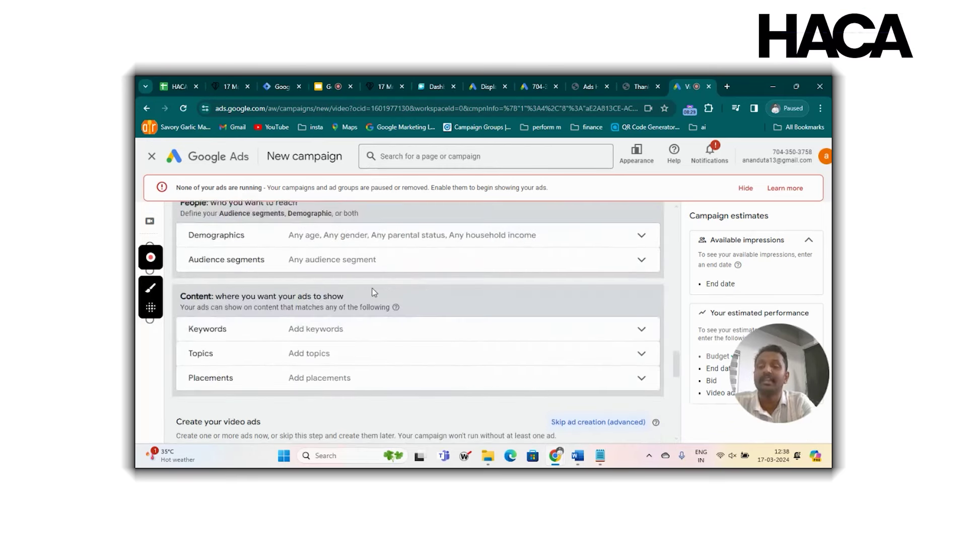
pyautogui.scroll(10, 374, 292)
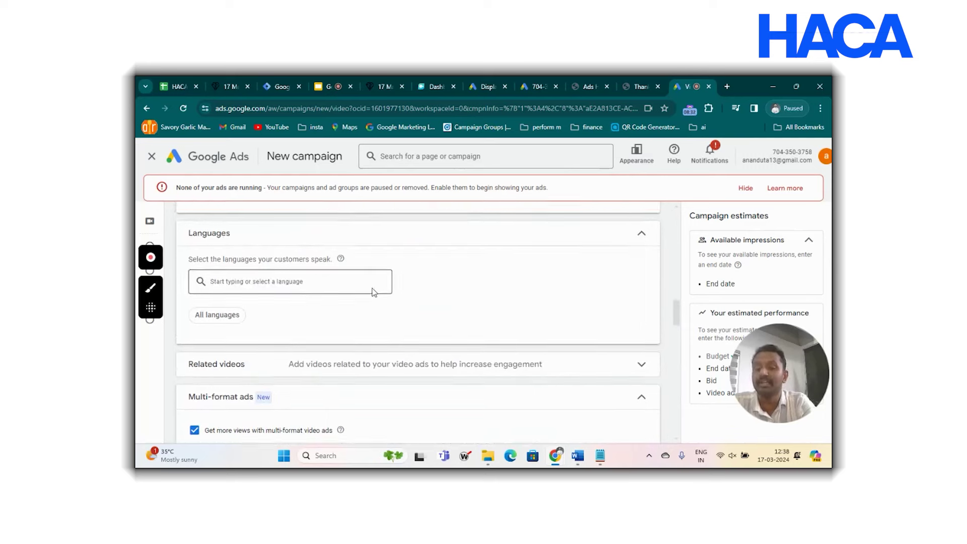
pyautogui.scroll(10, 374, 293)
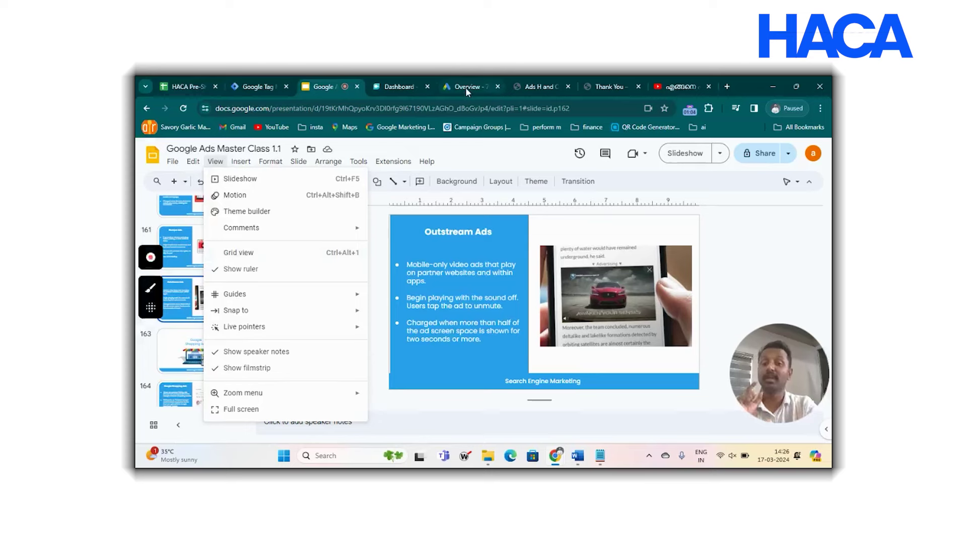
# Switch from the slides to the Google Ads account overview and open the account's Linked accounts page.
pyautogui.moveTo(465, 86)
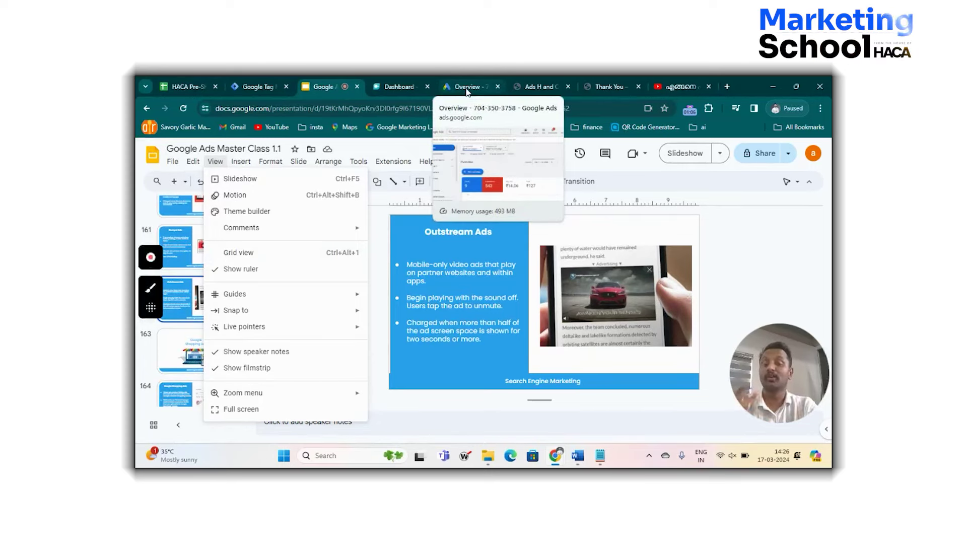
pyautogui.click(466, 87)
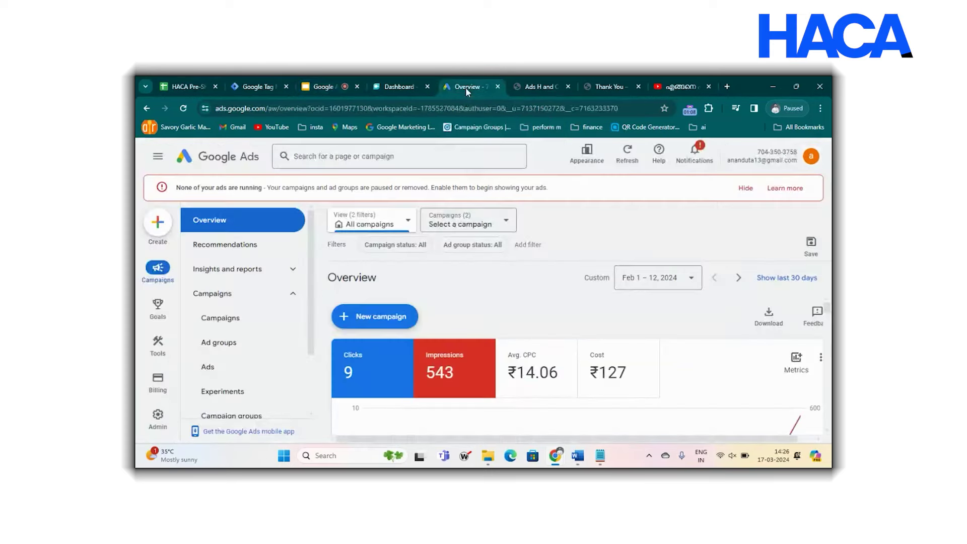
pyautogui.click(150, 421)
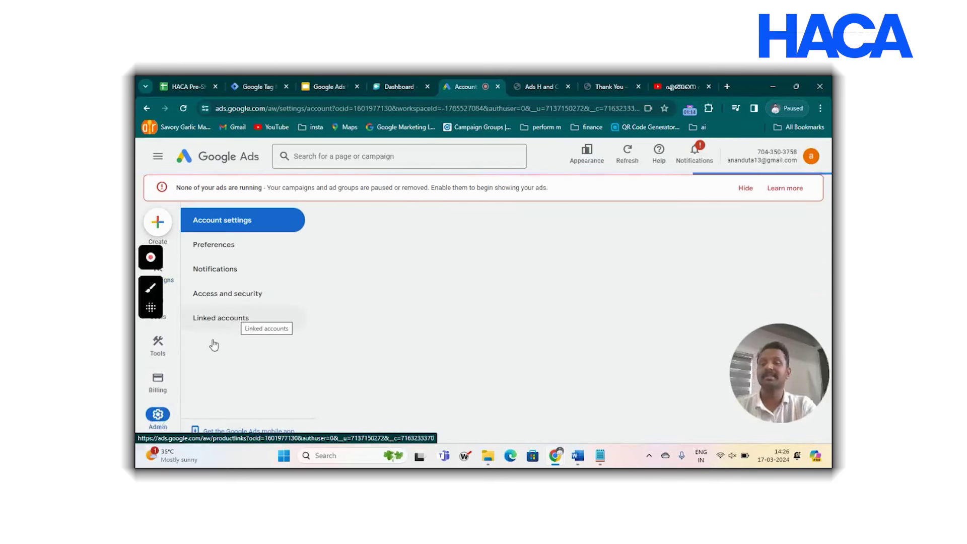
pyautogui.click(236, 323)
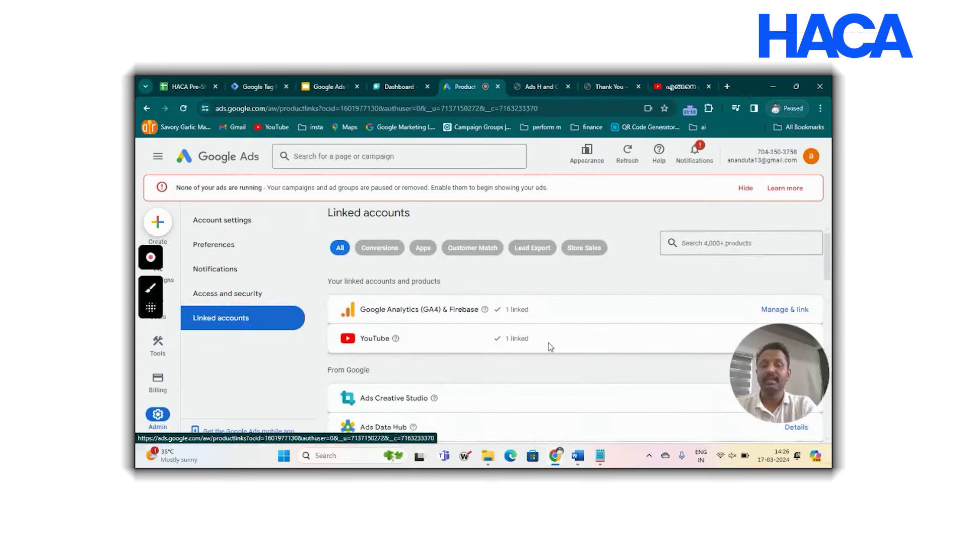
# Examine the accounts and products already linked and the other Google products available for linking.
pyautogui.scroll(-1, 550, 345)
pyautogui.scroll(-4, 468, 355)
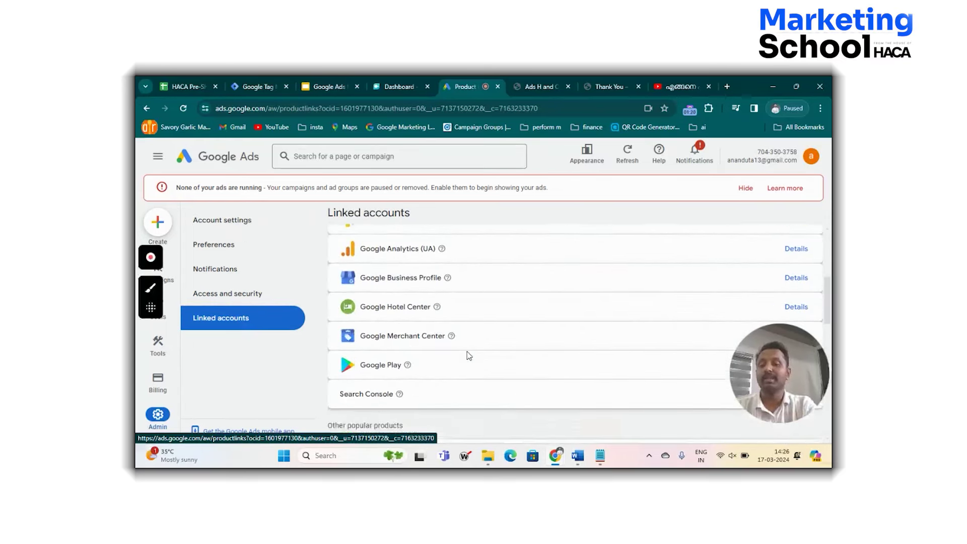
pyautogui.scroll(3, 468, 356)
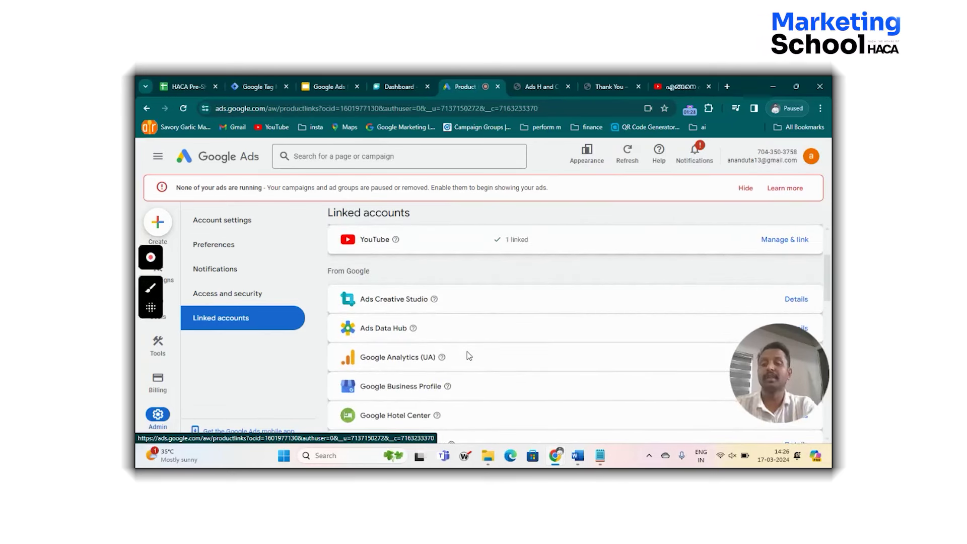
pyautogui.scroll(2, 468, 355)
pyautogui.scroll(-1, 498, 335)
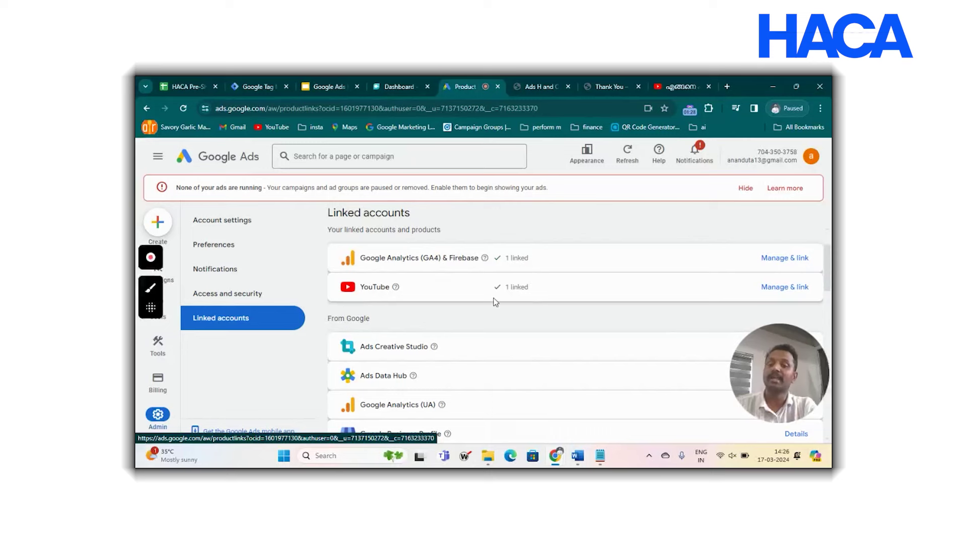
pyautogui.scroll(-1, 495, 301)
pyautogui.scroll(-1, 495, 302)
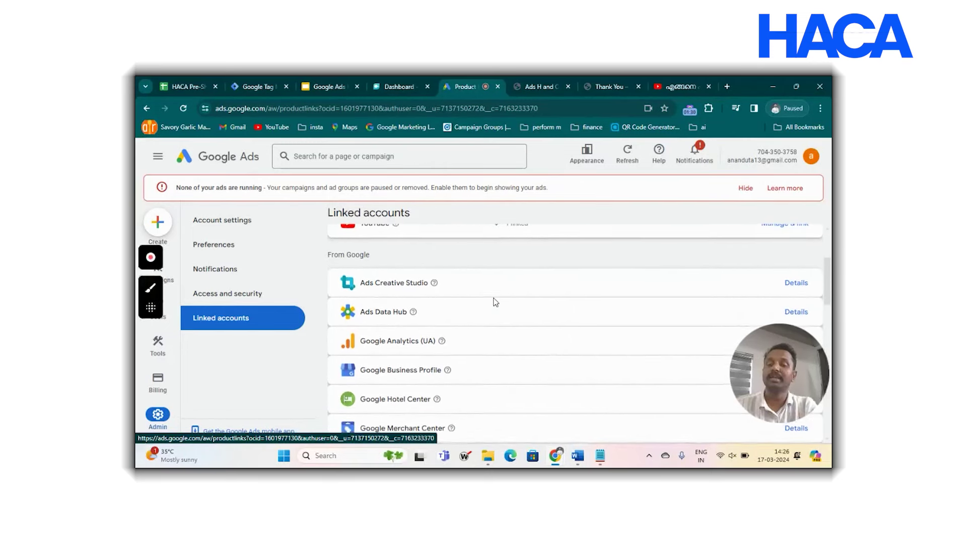
pyautogui.scroll(1, 495, 302)
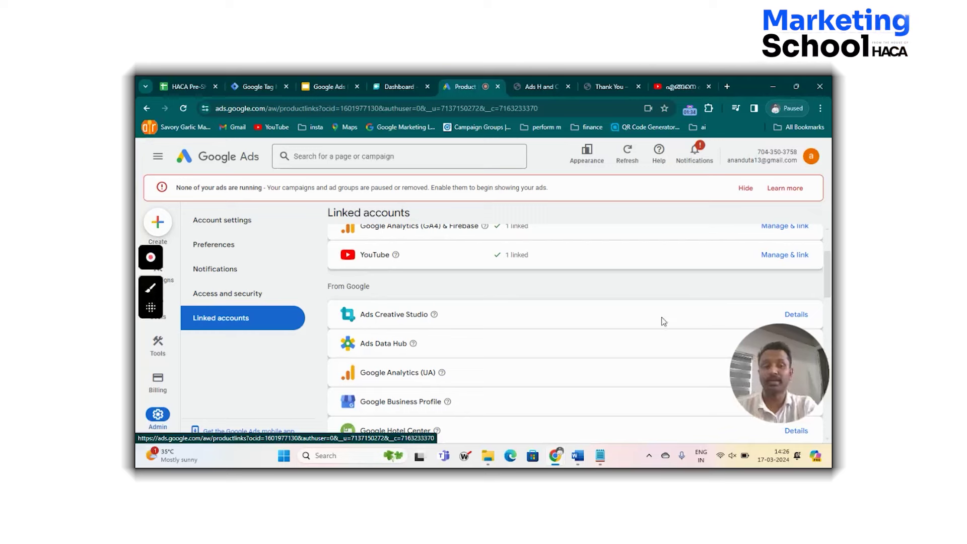
pyautogui.scroll(-1, 664, 321)
pyautogui.scroll(2, 800, 270)
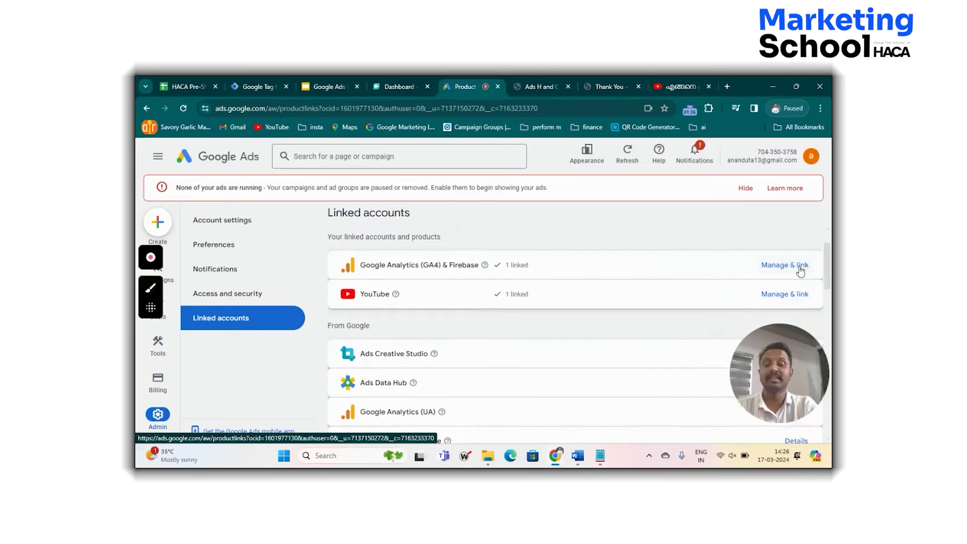
pyautogui.scroll(-2, 748, 289)
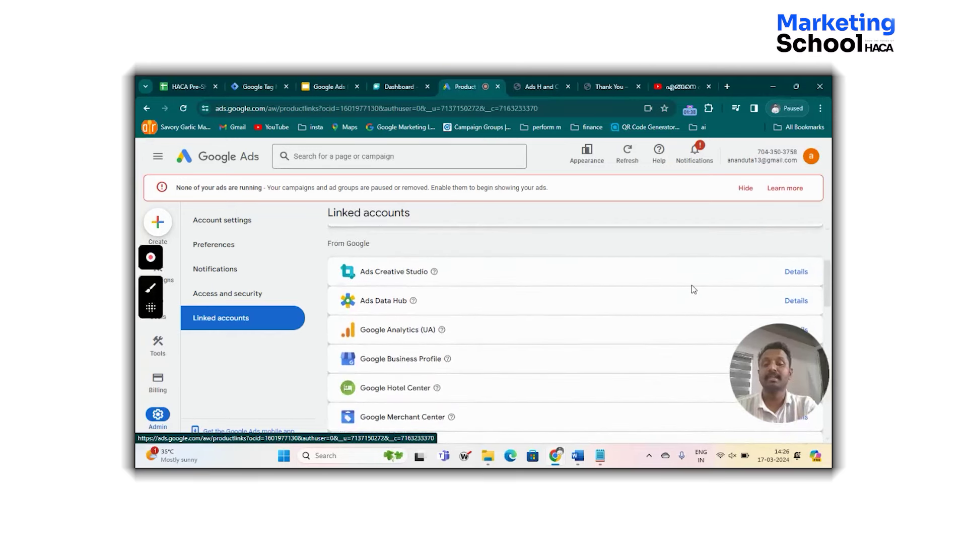
pyautogui.scroll(-1, 485, 329)
pyautogui.scroll(-1, 483, 329)
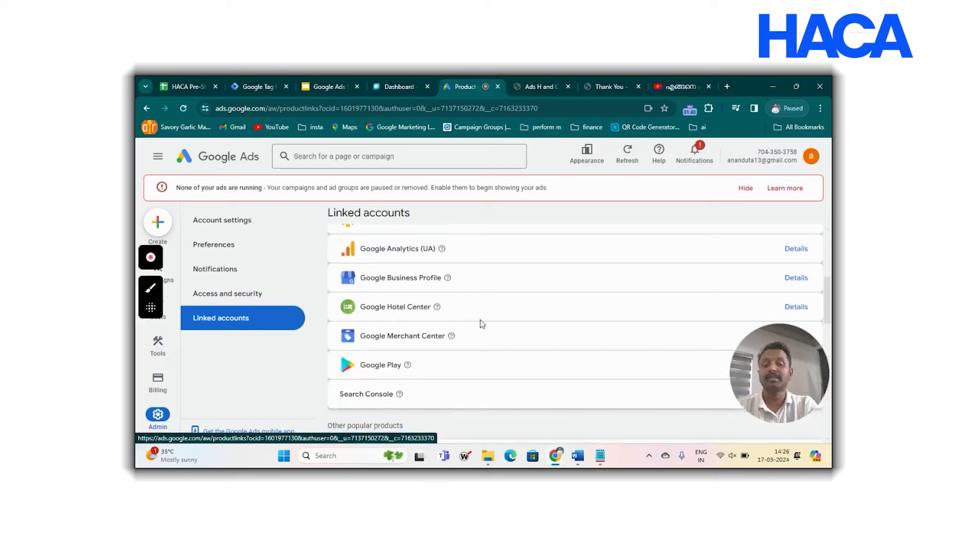
# View the linking page for Google Business Profile and return to the Linked accounts list.
pyautogui.scroll(-1, 480, 320)
pyautogui.scroll(1, 802, 240)
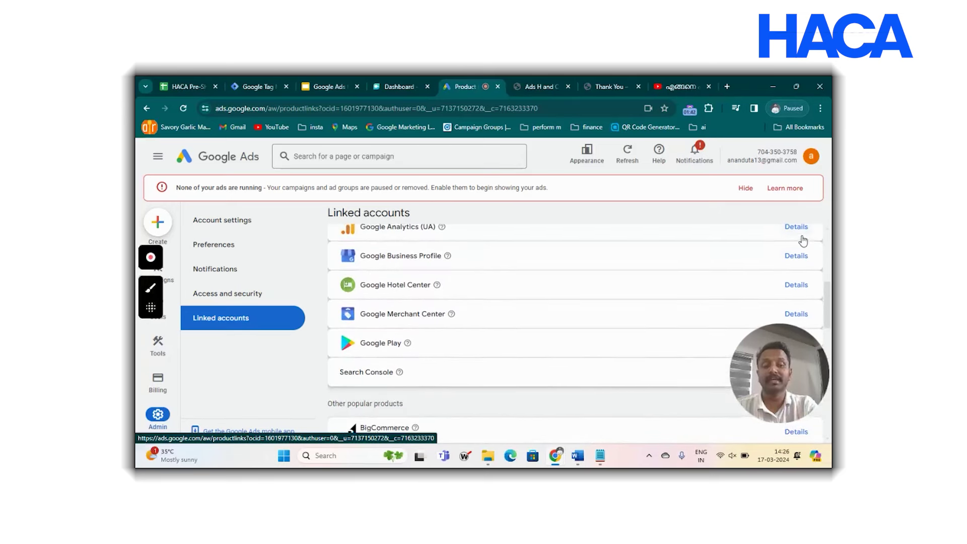
pyautogui.click(793, 256)
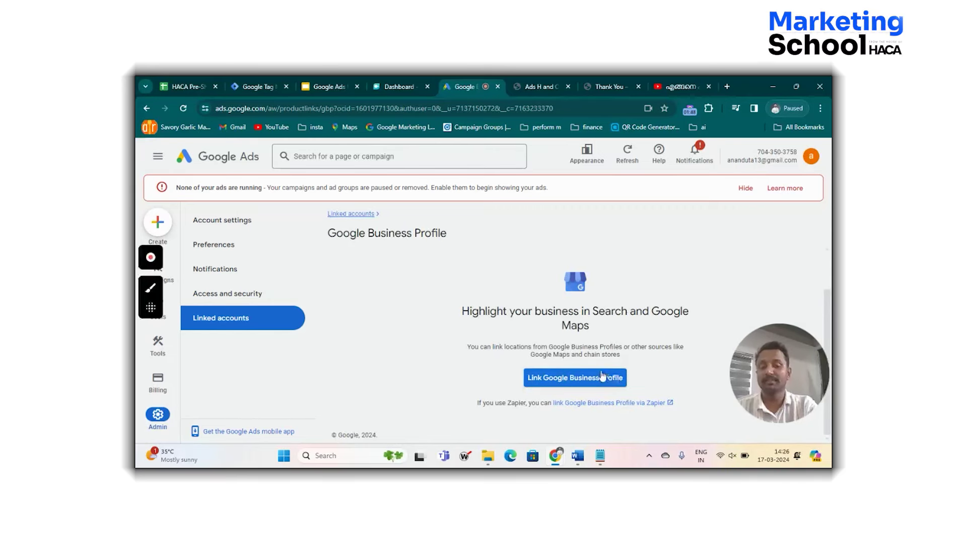
pyautogui.click(272, 315)
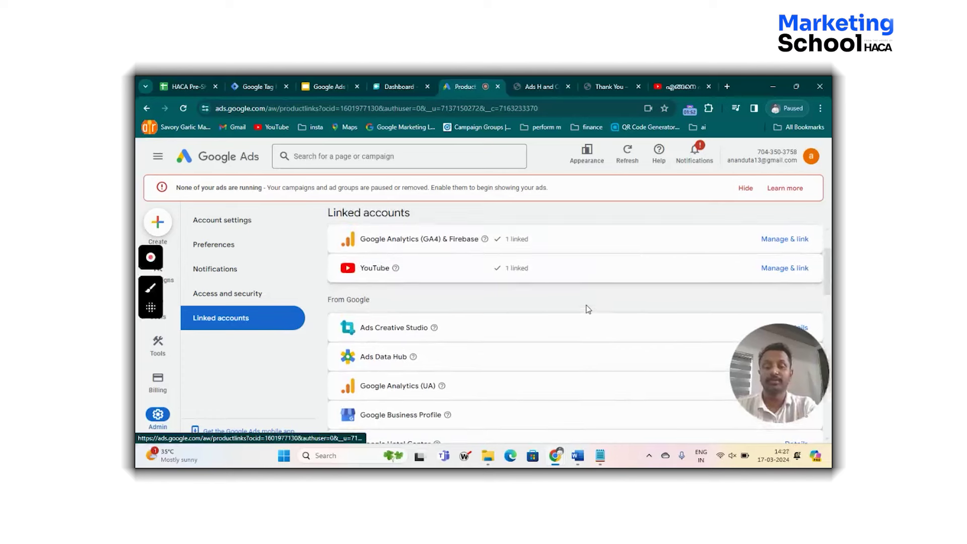
# Open the YouTube link management page, view the form for linking another channel, and close it without selecting a channel.
pyautogui.click(800, 269)
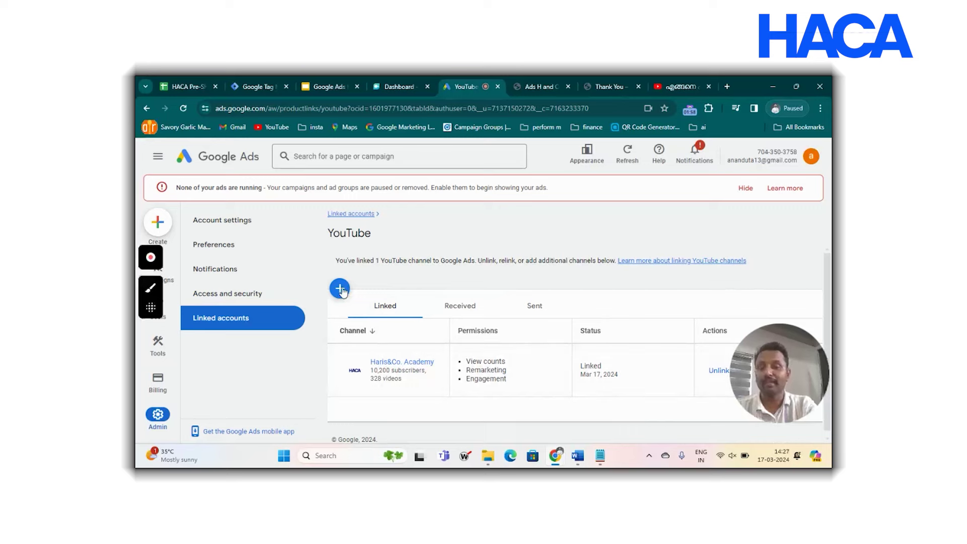
pyautogui.click(340, 289)
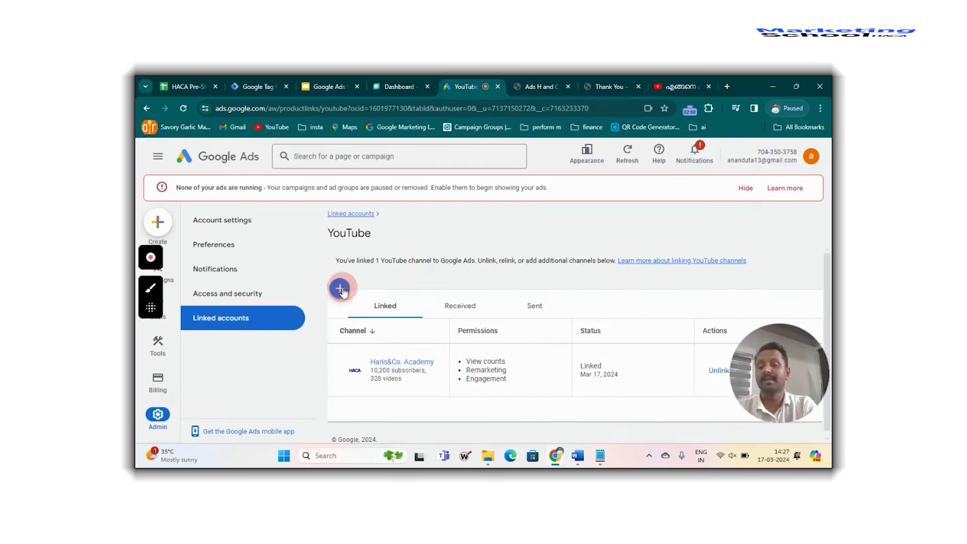
pyautogui.click(382, 253)
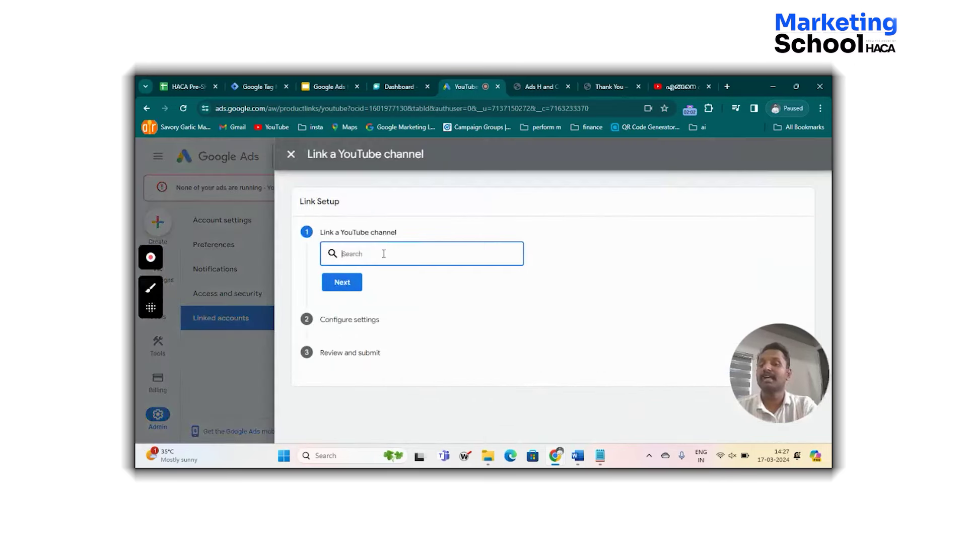
pyautogui.click(583, 239)
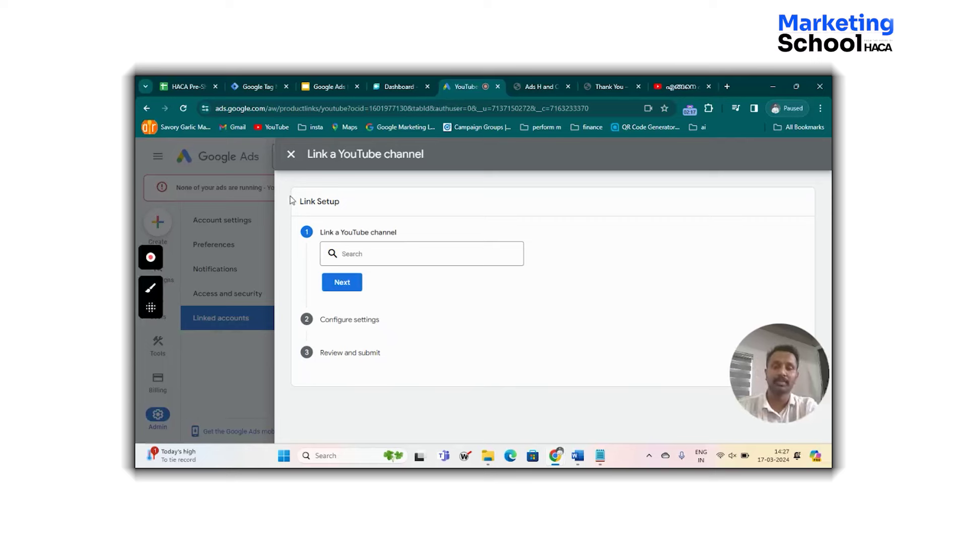
pyautogui.click(290, 155)
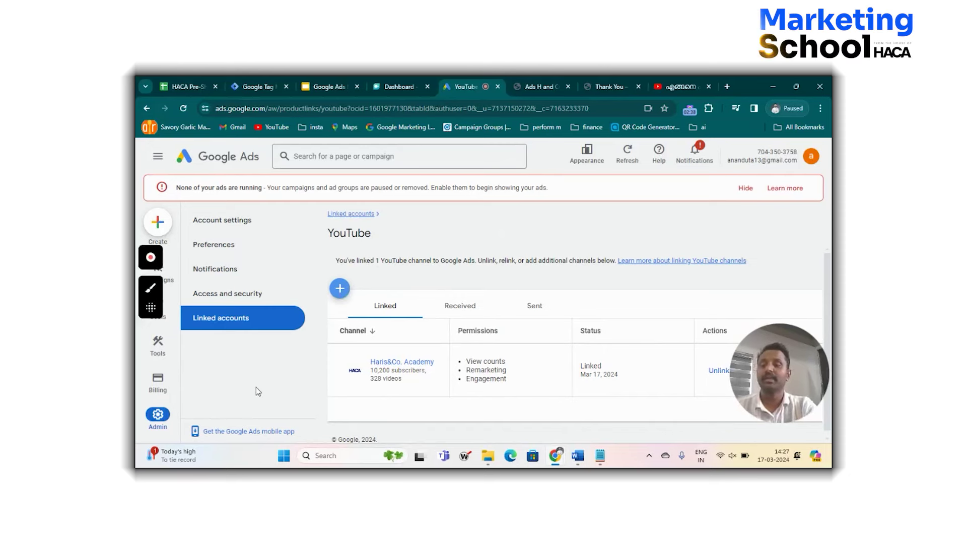
# Start a new campaign with the Awareness and consideration objective and the Video campaign type.
pyautogui.click(158, 221)
pyautogui.click(173, 227)
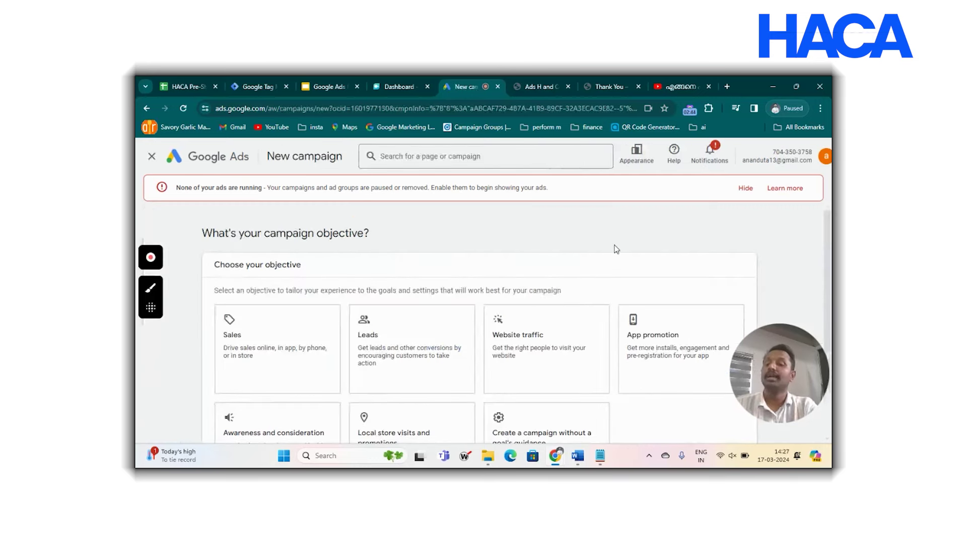
pyautogui.scroll(-3, 616, 248)
pyautogui.click(543, 265)
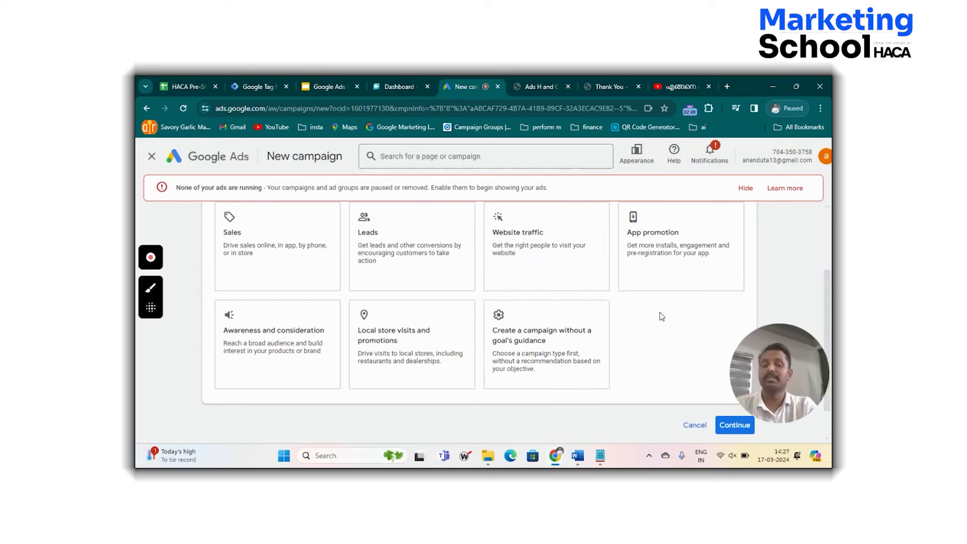
pyautogui.click(265, 367)
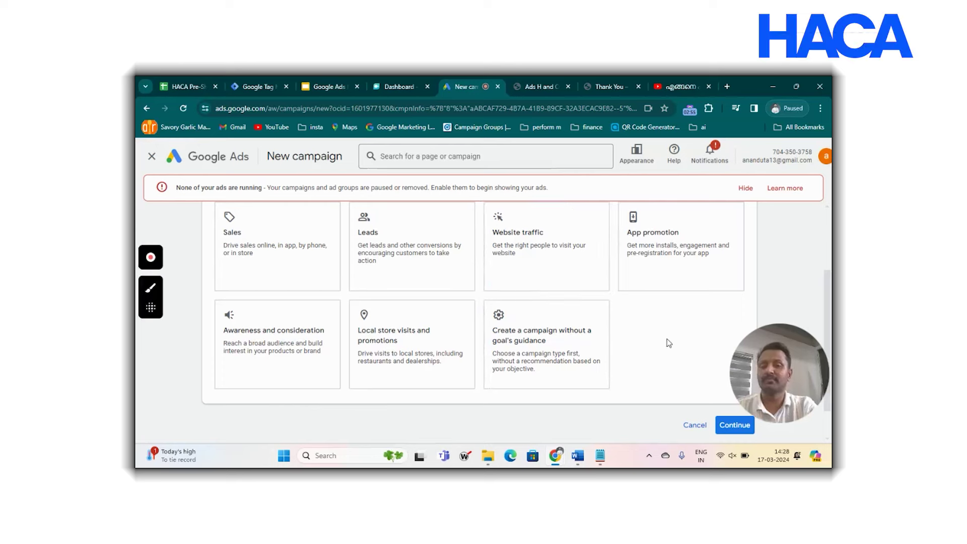
pyautogui.scroll(-1, 668, 343)
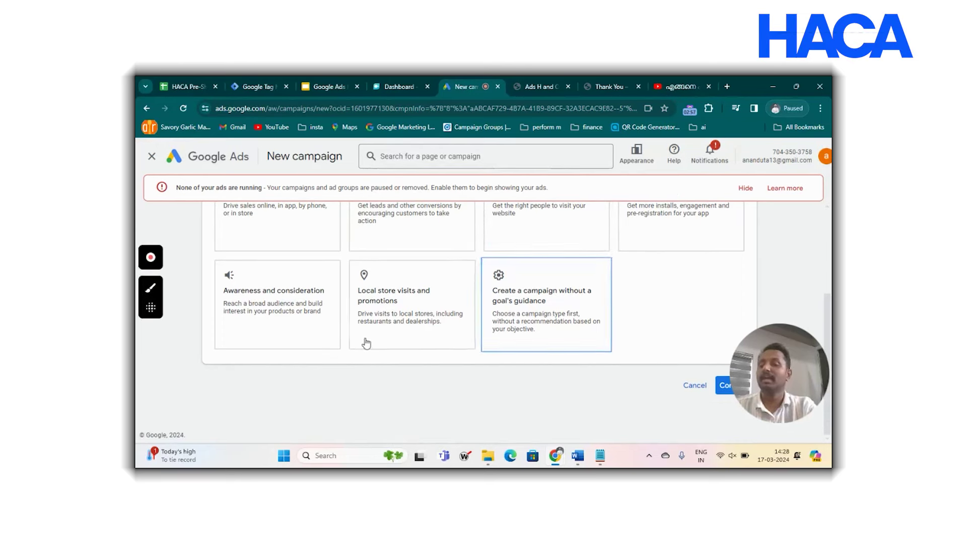
pyautogui.click(287, 327)
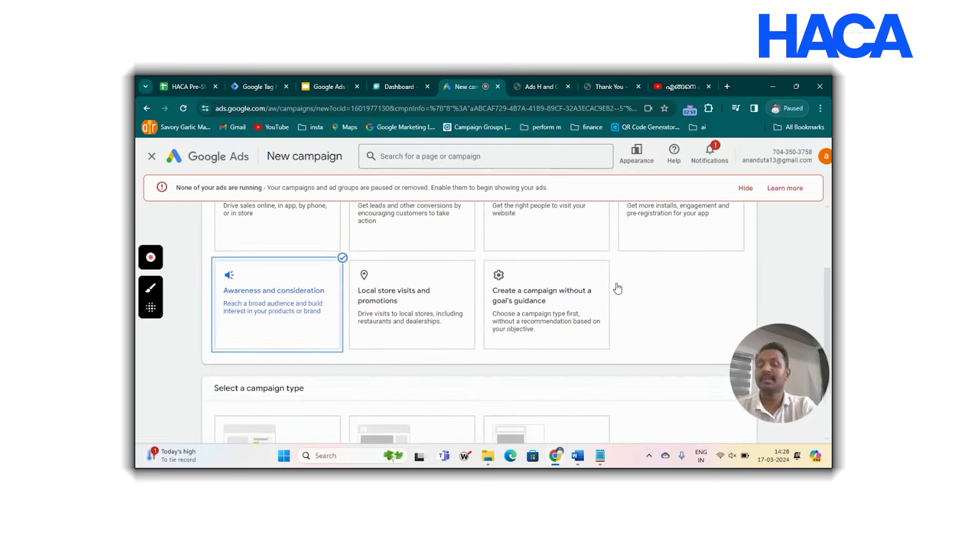
pyautogui.scroll(-2, 695, 277)
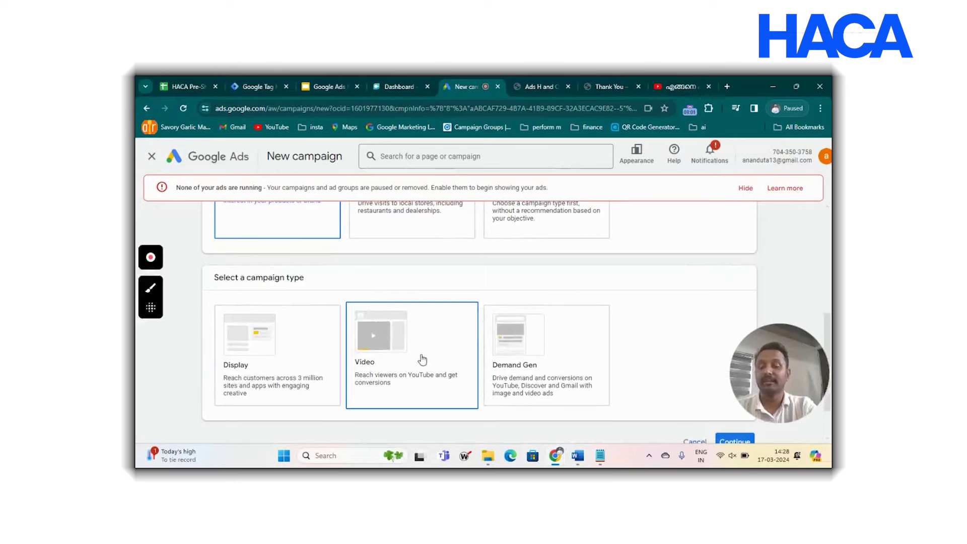
pyautogui.click(421, 360)
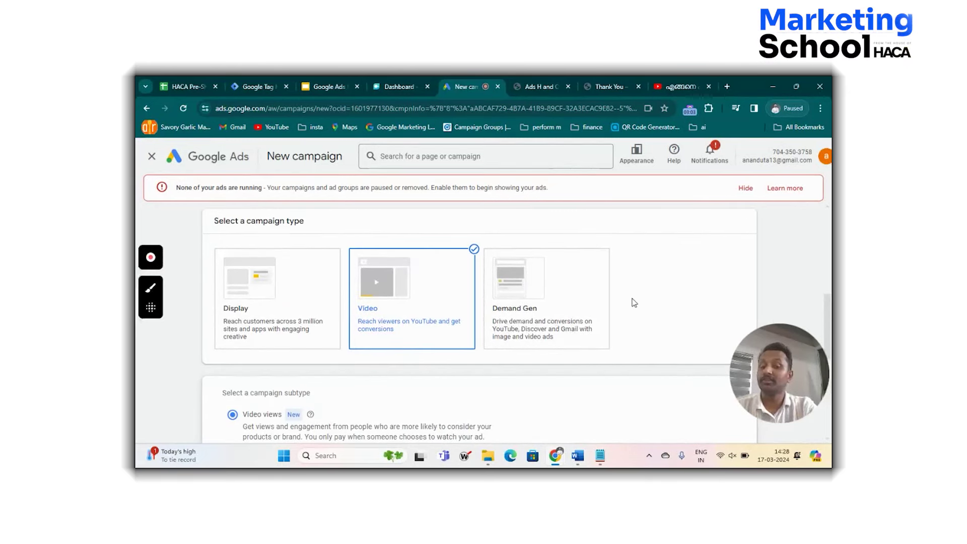
# Examine the video campaign subtypes offered for the Awareness and consideration objective.
pyautogui.scroll(-1, 633, 302)
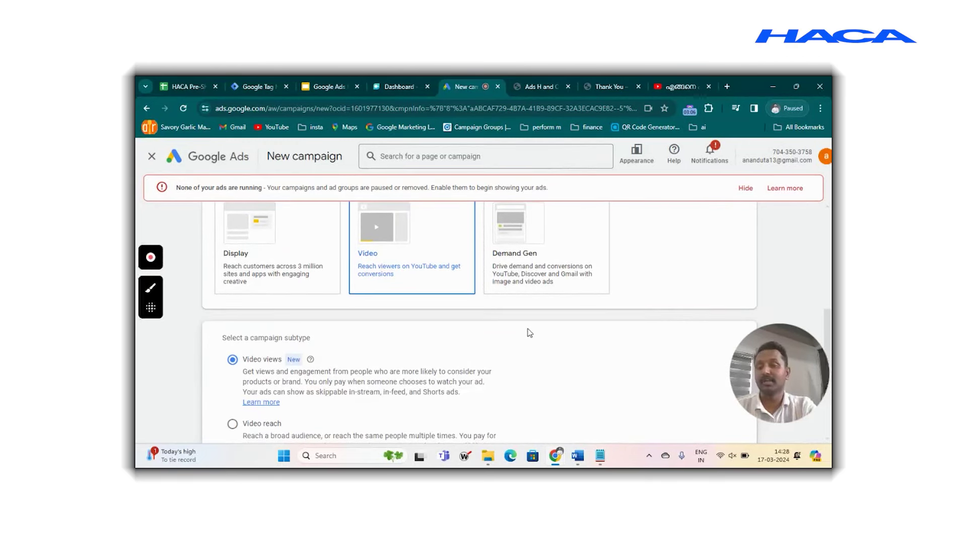
pyautogui.scroll(1, 527, 330)
pyautogui.scroll(-4, 635, 412)
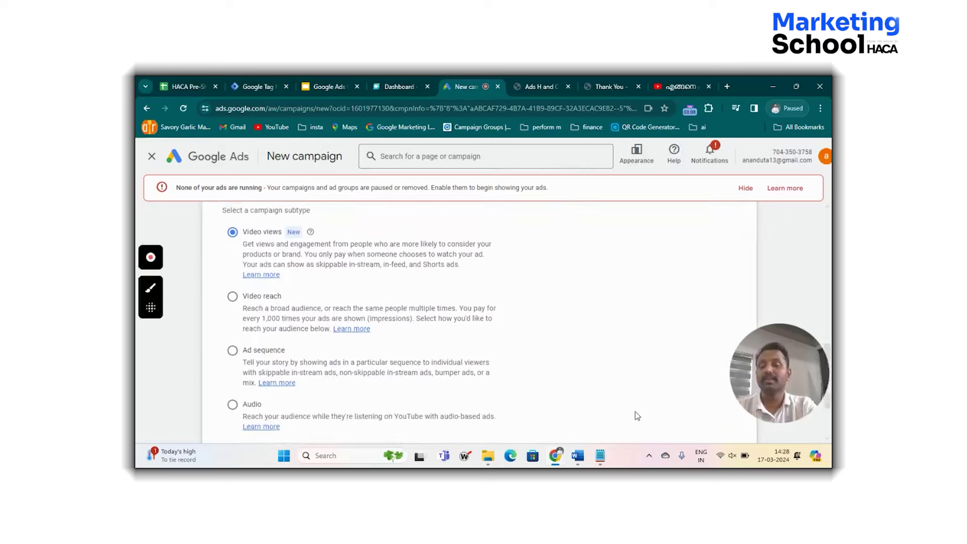
pyautogui.scroll(-1, 619, 347)
pyautogui.scroll(2, 619, 347)
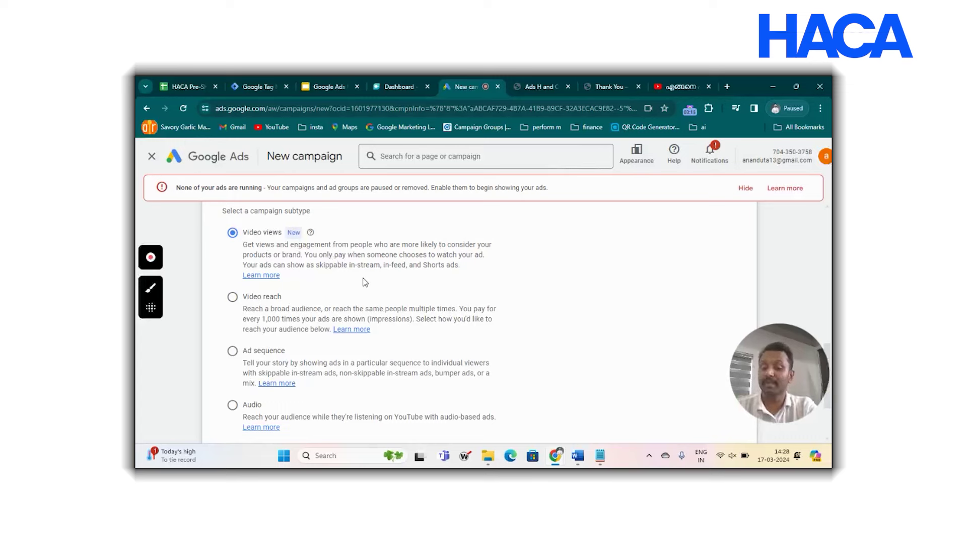
pyautogui.scroll(-1, 492, 308)
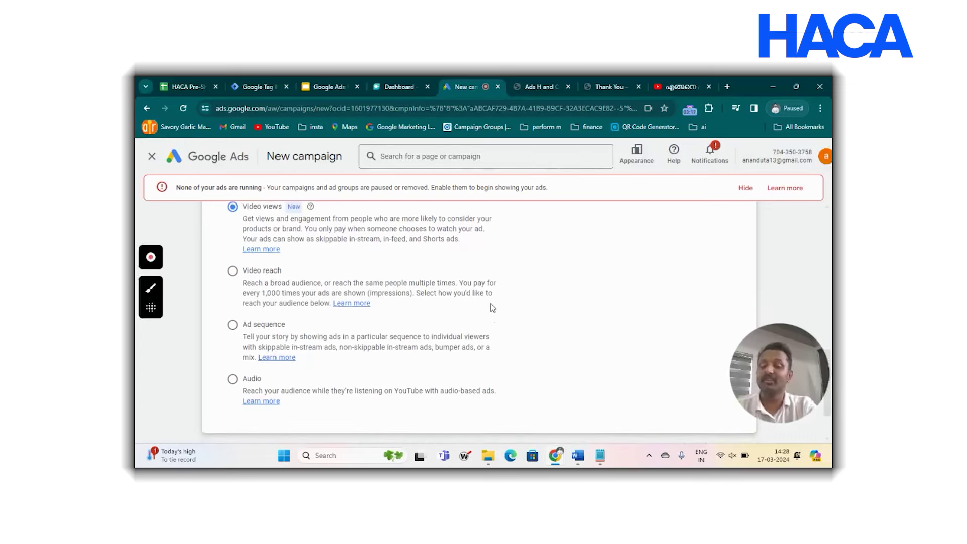
pyautogui.scroll(1, 491, 304)
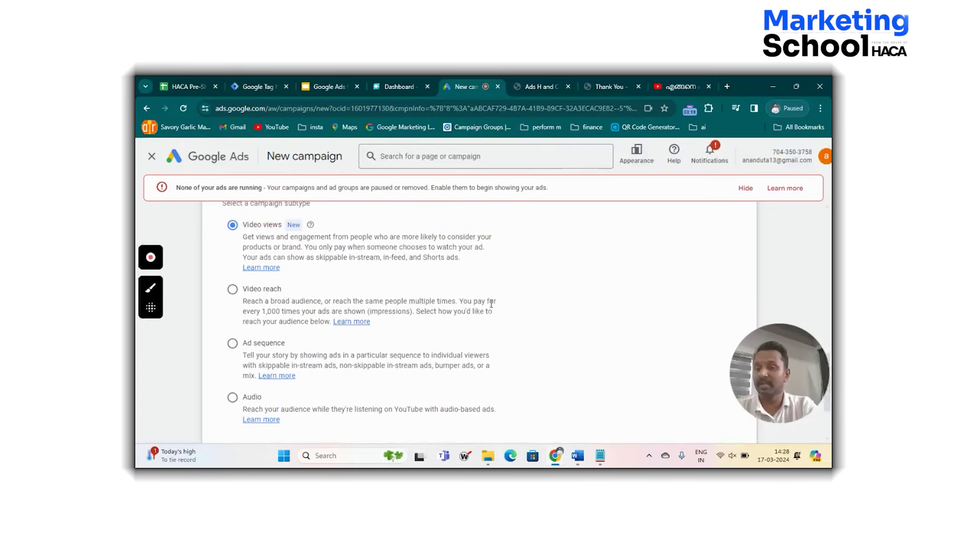
pyautogui.scroll(1, 491, 303)
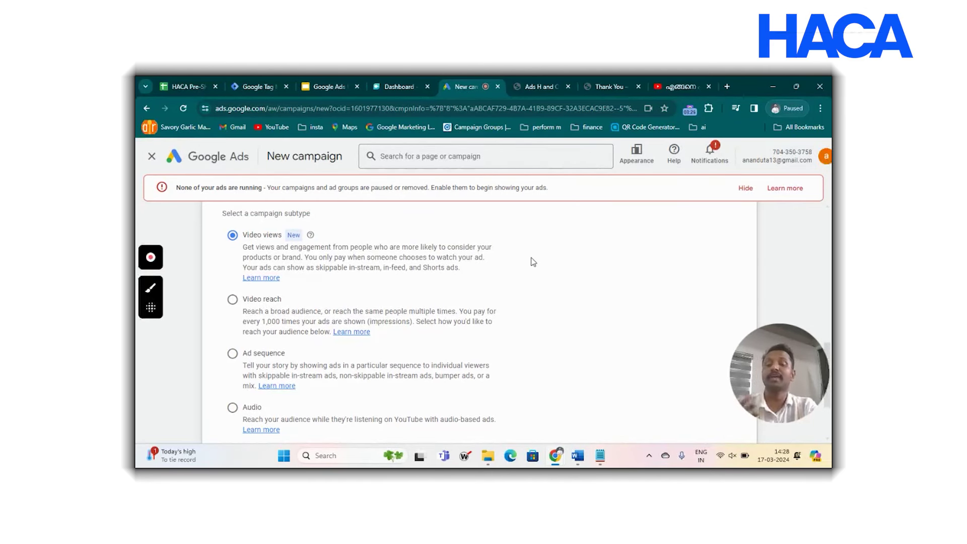
pyautogui.scroll(-1, 532, 261)
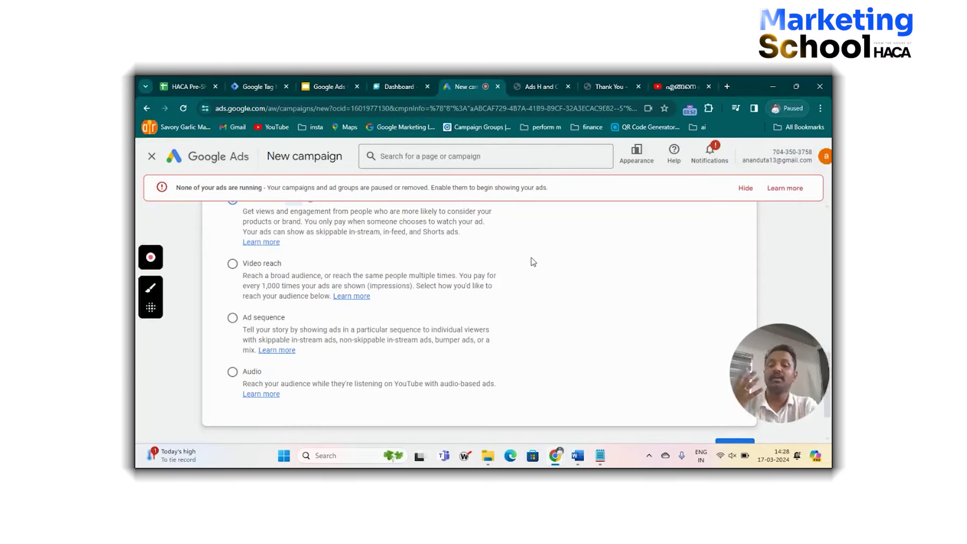
pyautogui.scroll(5, 533, 262)
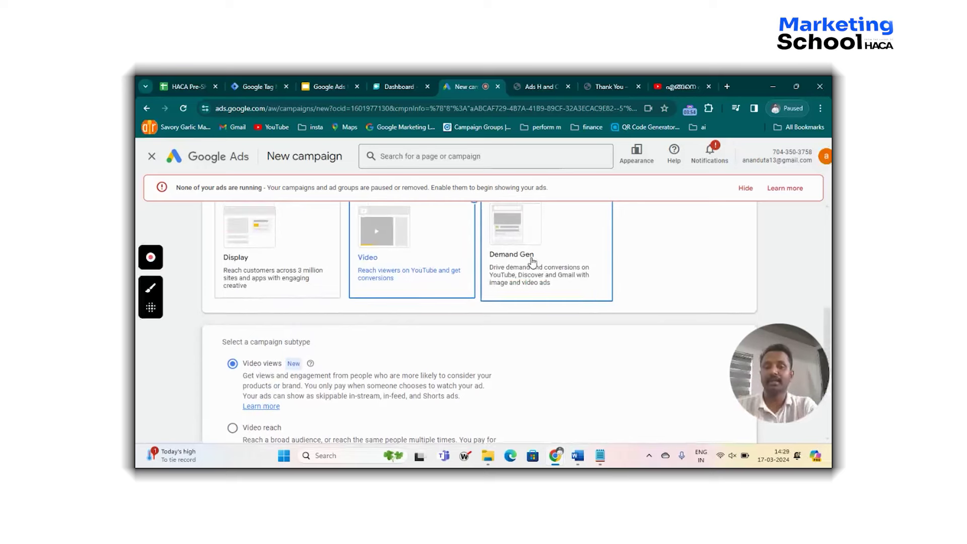
# Switch the objective to creating a campaign without a goal's guidance and select Video as the campaign type.
pyautogui.scroll(1, 533, 261)
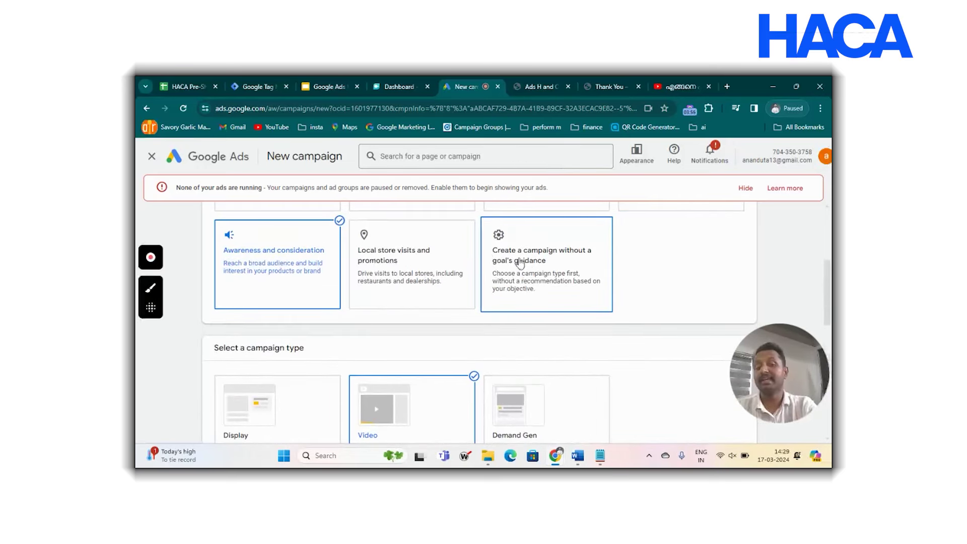
pyautogui.click(520, 263)
pyautogui.scroll(-3, 519, 258)
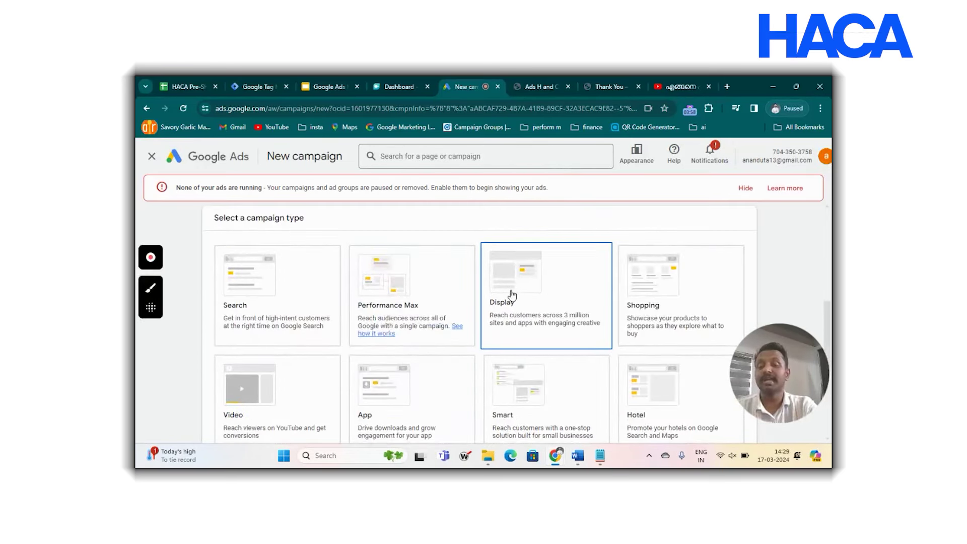
pyautogui.scroll(-1, 512, 295)
pyautogui.click(276, 283)
pyautogui.scroll(-3, 276, 283)
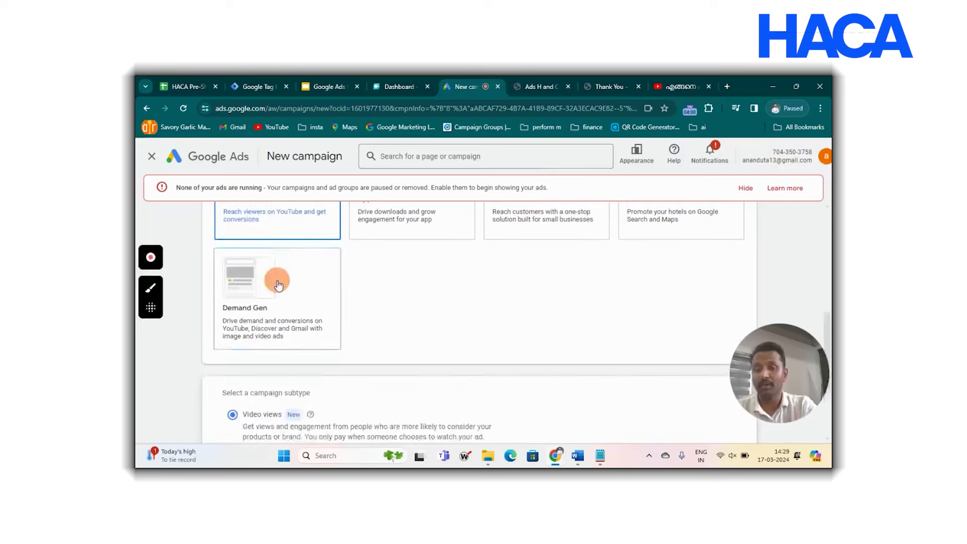
# Review the campaign subtypes available without a goal and continue with the Video views subtype.
pyautogui.scroll(-5, 497, 304)
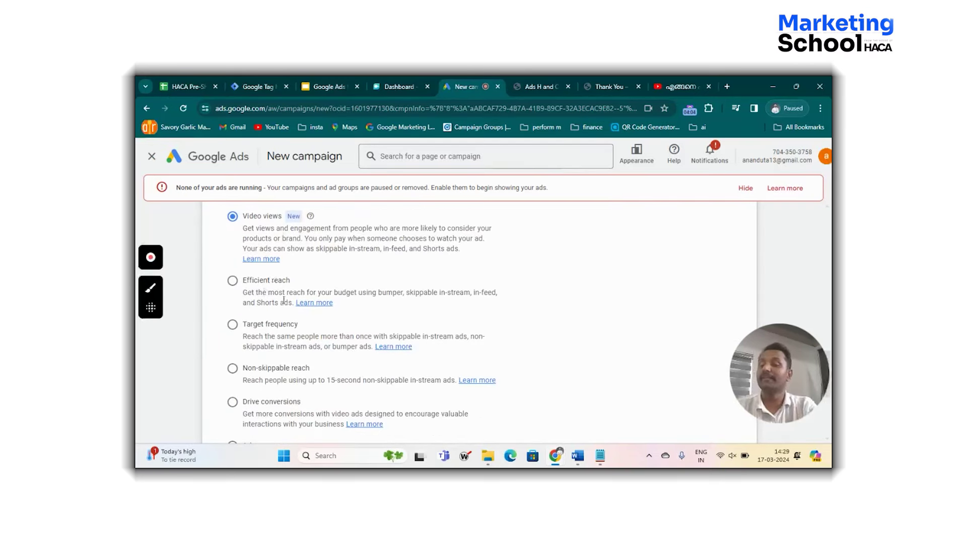
pyautogui.scroll(-1, 408, 318)
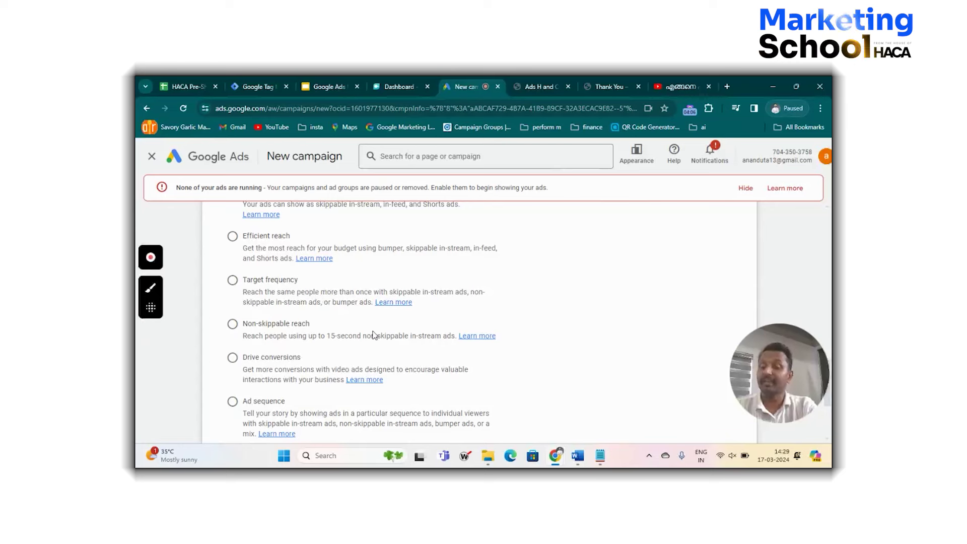
pyautogui.scroll(-2, 374, 335)
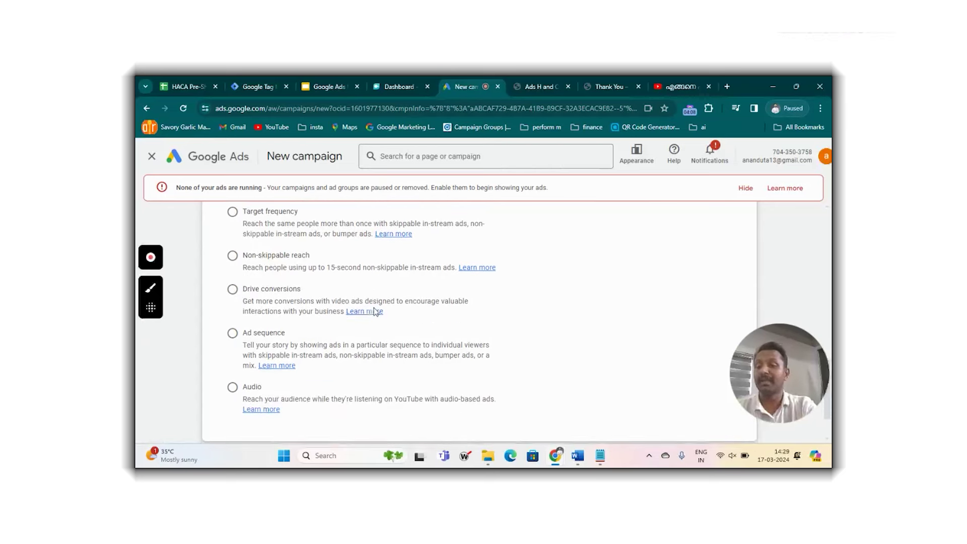
pyautogui.scroll(-1, 376, 312)
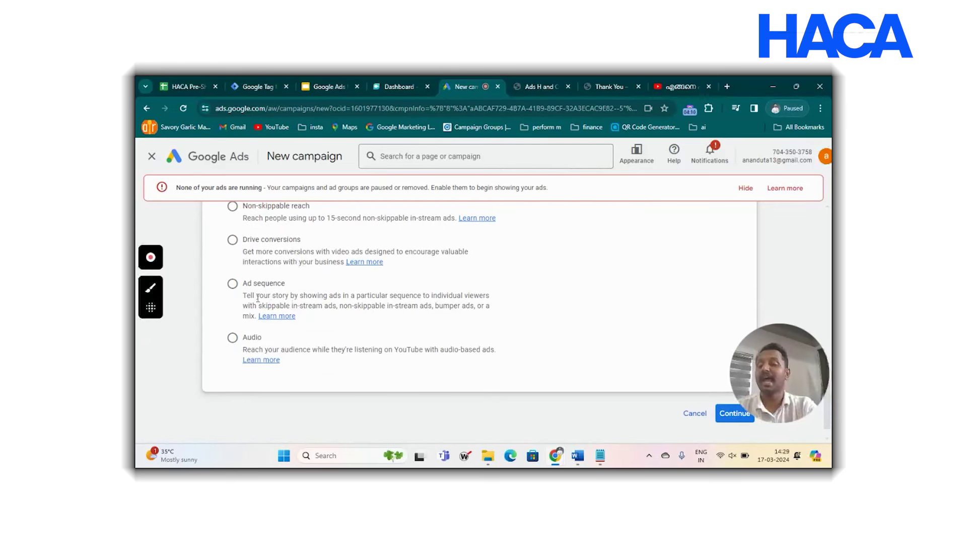
pyautogui.scroll(4, 423, 251)
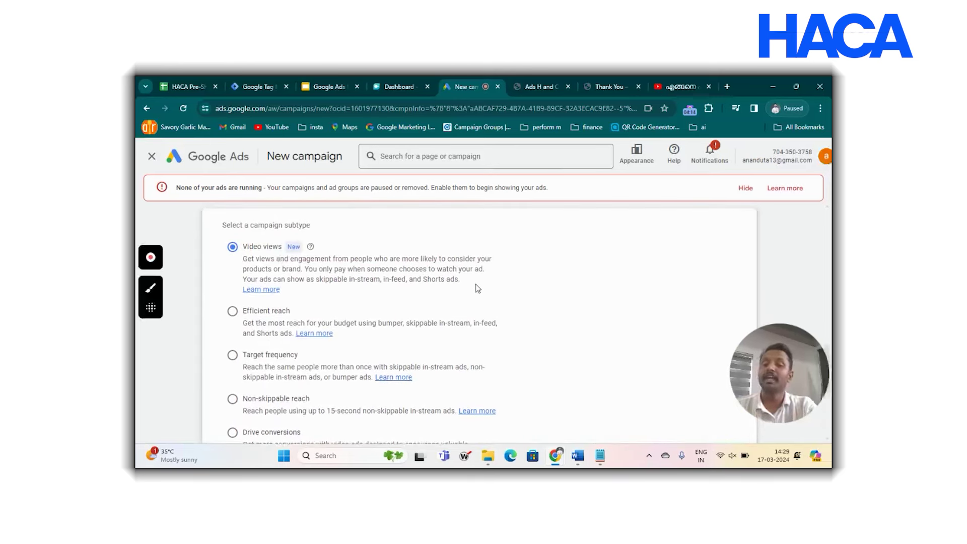
pyautogui.scroll(-4, 476, 286)
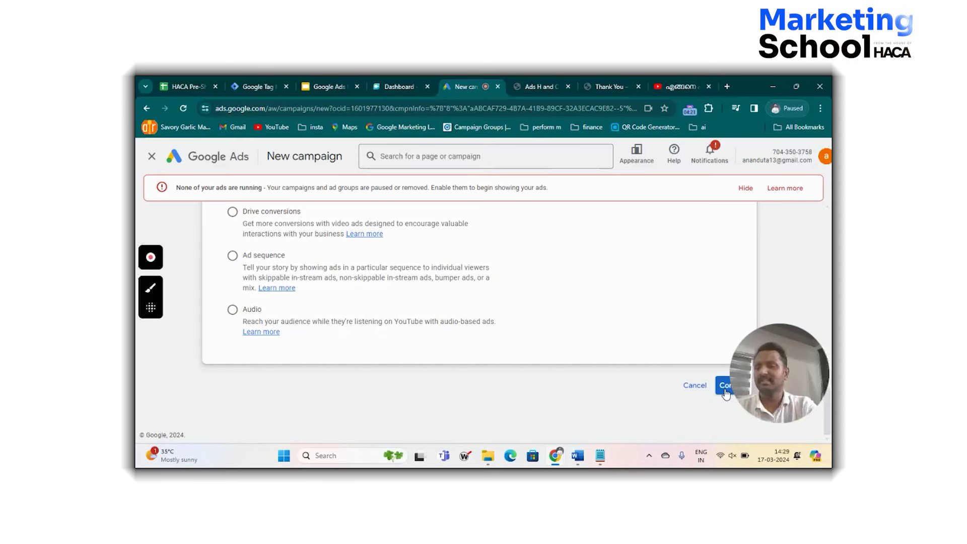
pyautogui.click(725, 387)
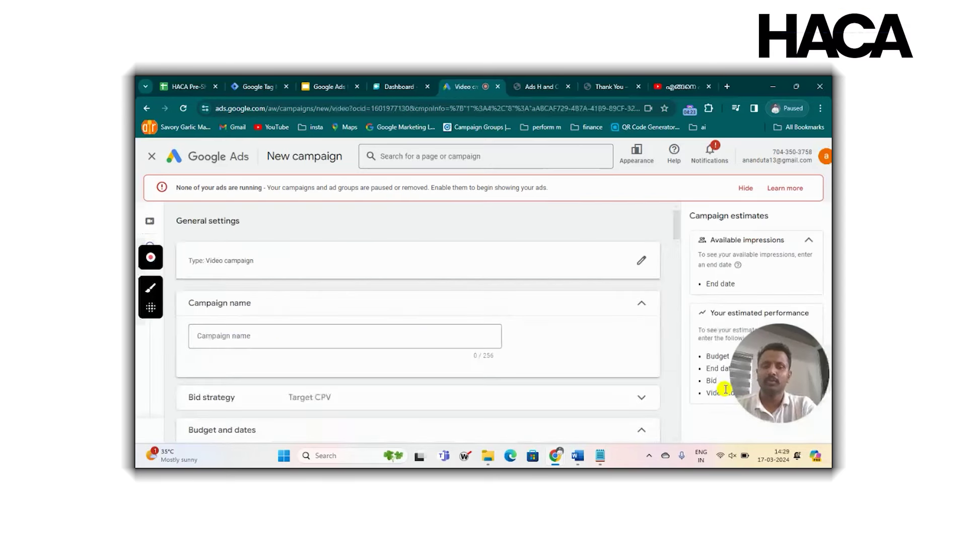
# Name the video campaign "test".
pyautogui.click(285, 337)
pyautogui.hotkey('ctrl', 'a')
pyautogui.write('test')
pyautogui.click(411, 309)
# Set the campaign total budget to ₹500 and the end date to Mar 23, 2024.
pyautogui.click(317, 284)
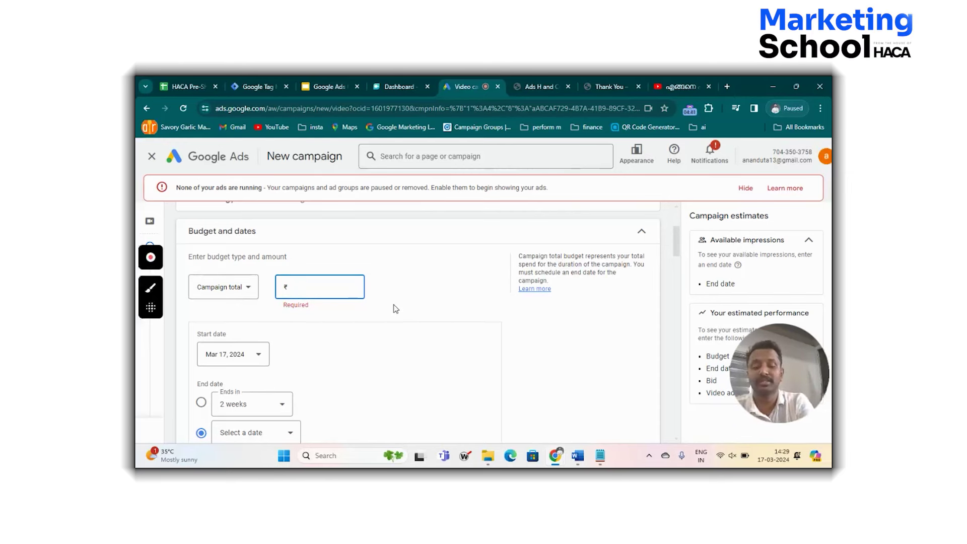
pyautogui.write('500')
pyautogui.click(400, 346)
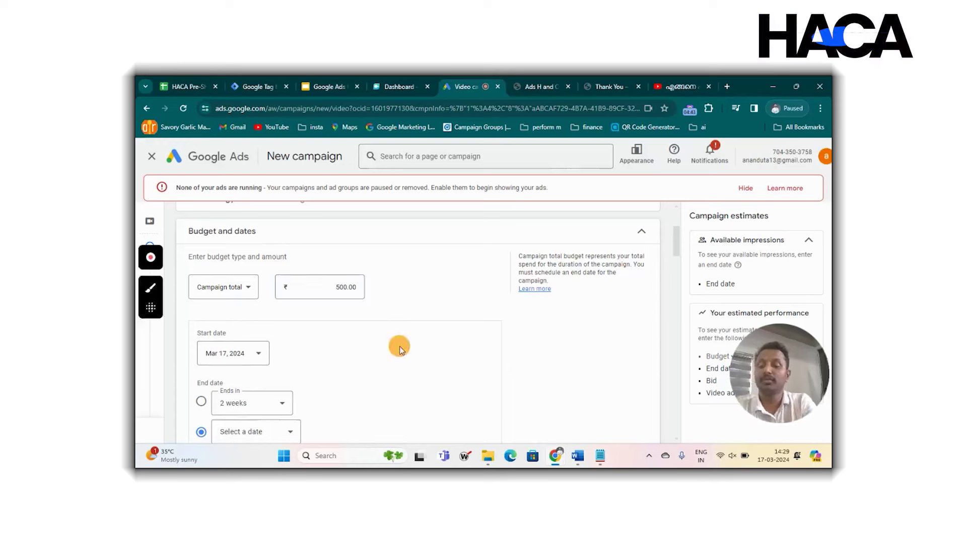
pyautogui.scroll(-3, 400, 347)
pyautogui.click(280, 302)
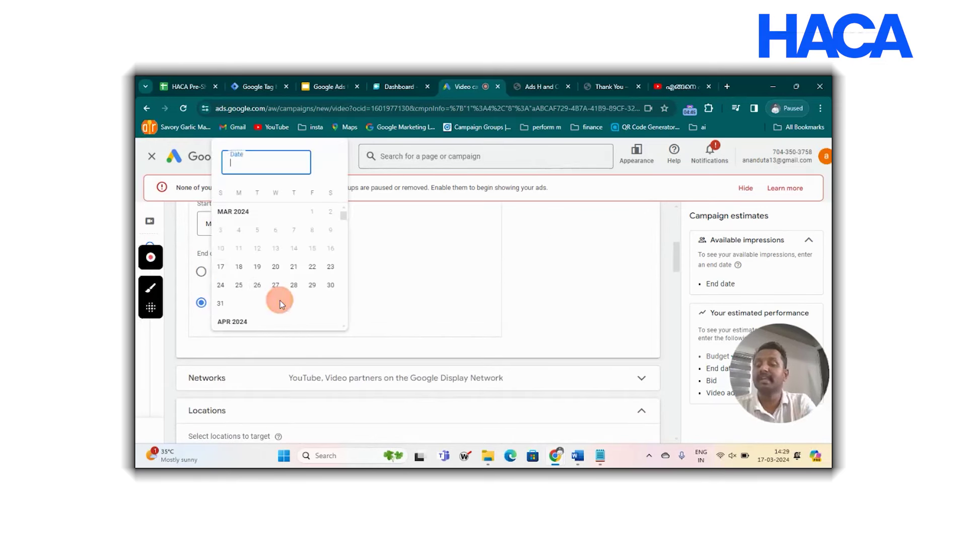
pyautogui.click(330, 267)
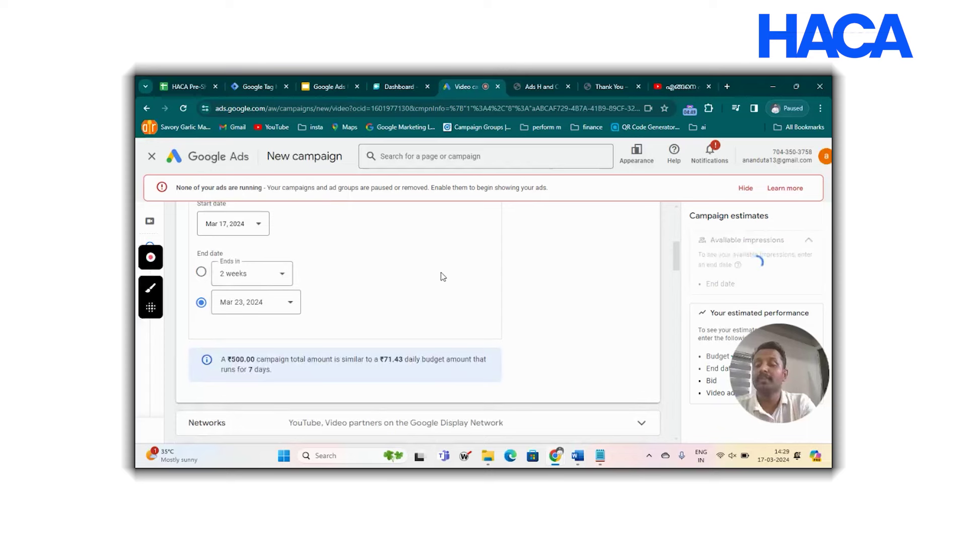
# Exclude video partners on the Google Display Network from the campaign's networks.
pyautogui.scroll(-4, 442, 276)
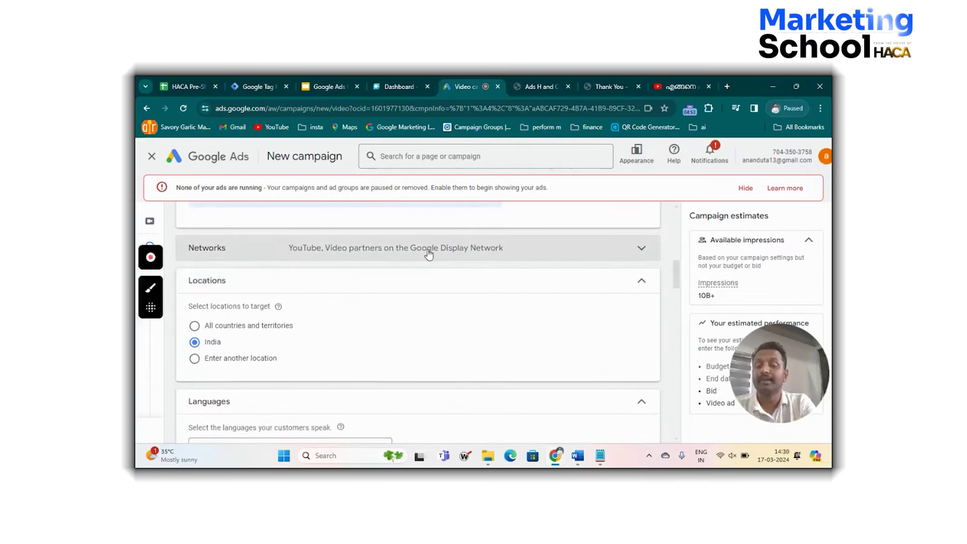
pyautogui.click(429, 254)
pyautogui.scroll(-1, 429, 253)
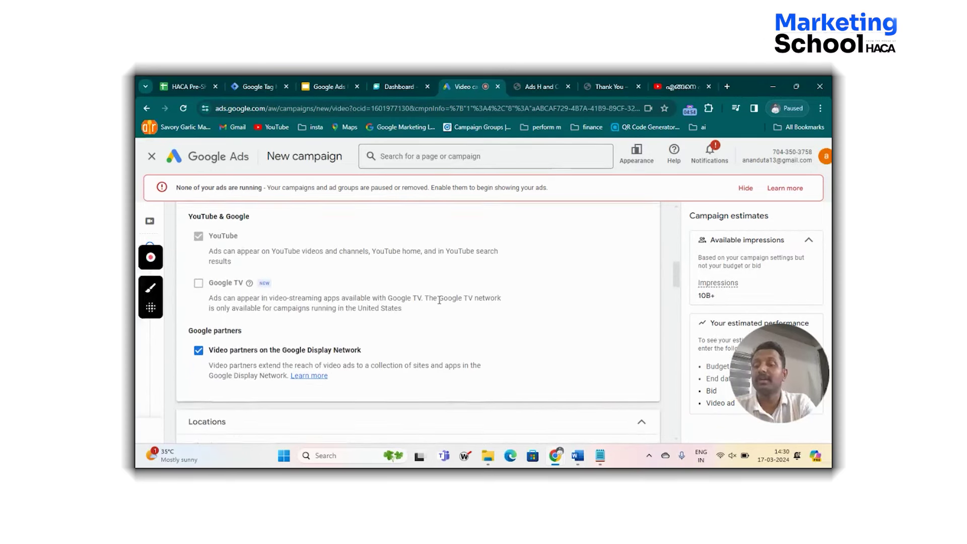
pyautogui.click(199, 351)
pyautogui.scroll(-2, 396, 326)
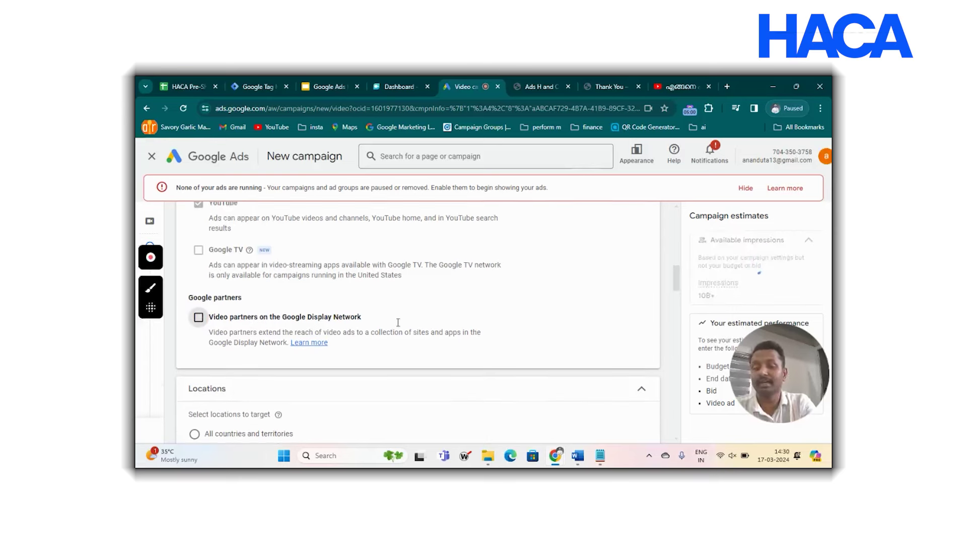
pyautogui.scroll(2, 397, 327)
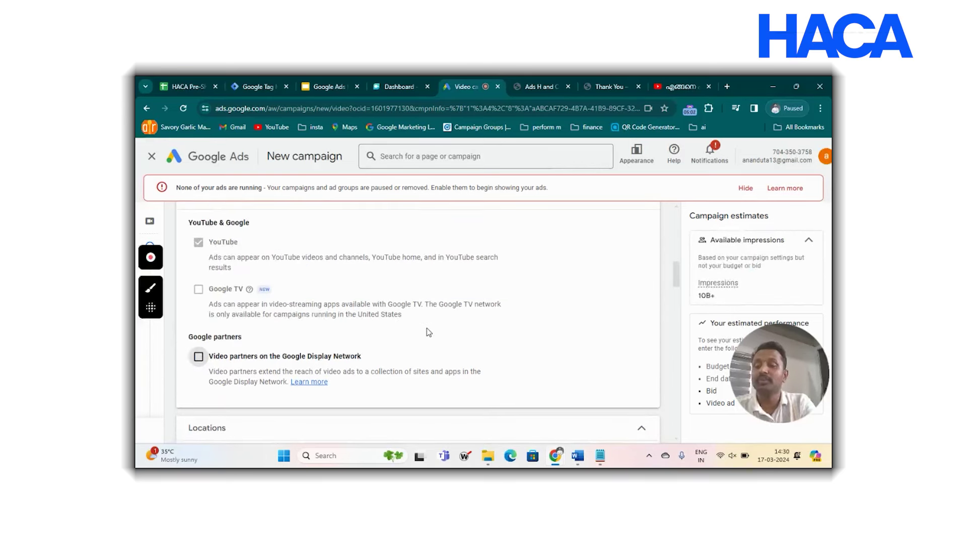
# Switch the location targeting from India to another location and search for it with "kera".
pyautogui.scroll(-5, 427, 330)
pyautogui.click(241, 278)
pyautogui.click(241, 311)
pyautogui.write('ker')
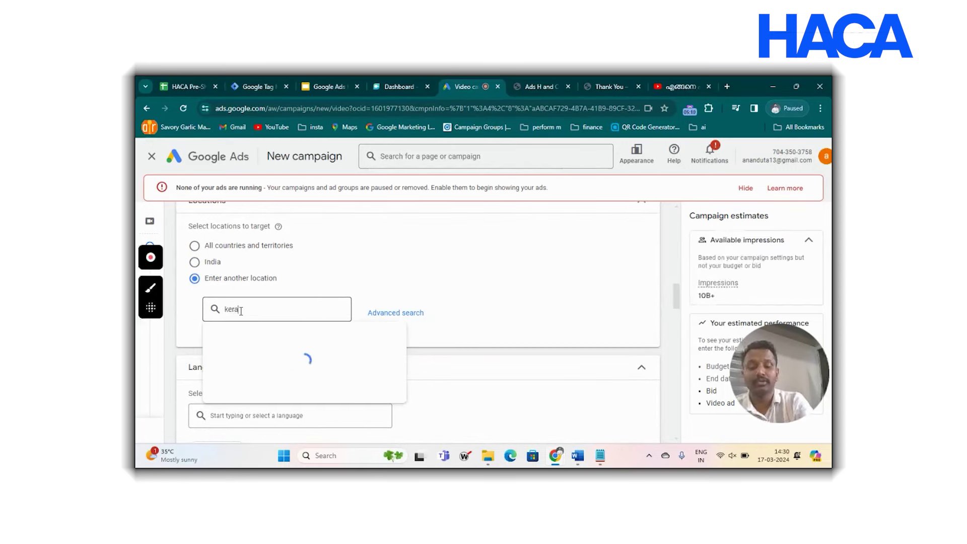
pyautogui.write('a')
pyautogui.click(438, 160)
pyautogui.scroll(-4, 450, 284)
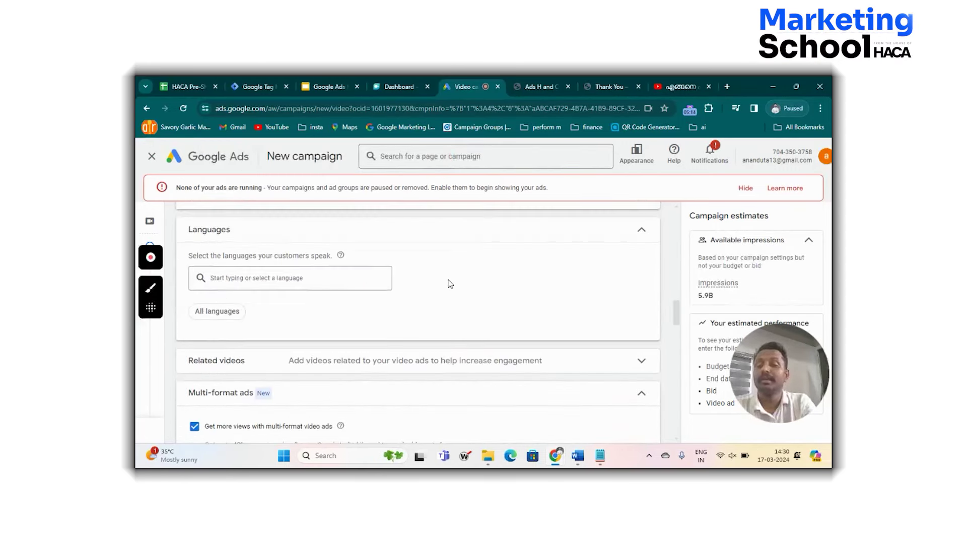
# Set the campaign's customer language to English.
pyautogui.click(288, 277)
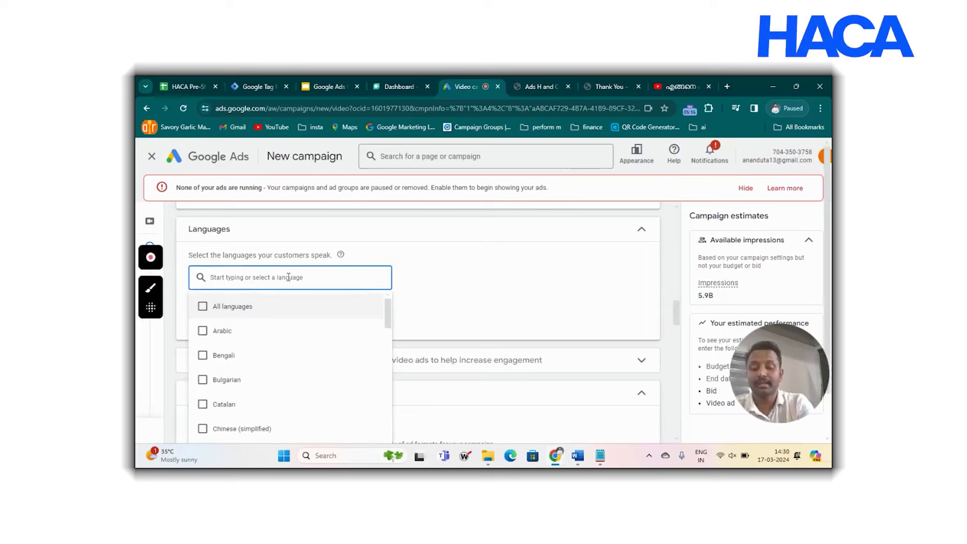
pyautogui.write('eng')
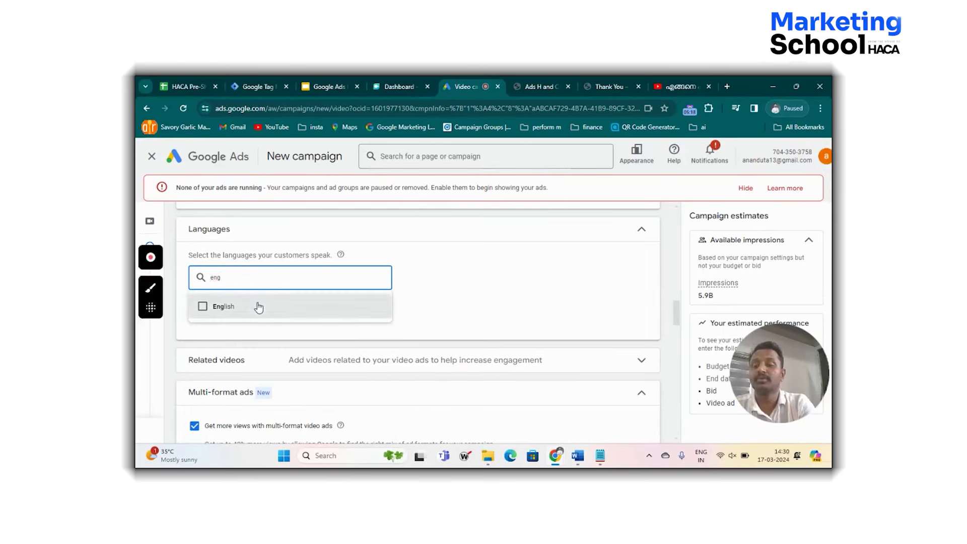
pyautogui.click(257, 306)
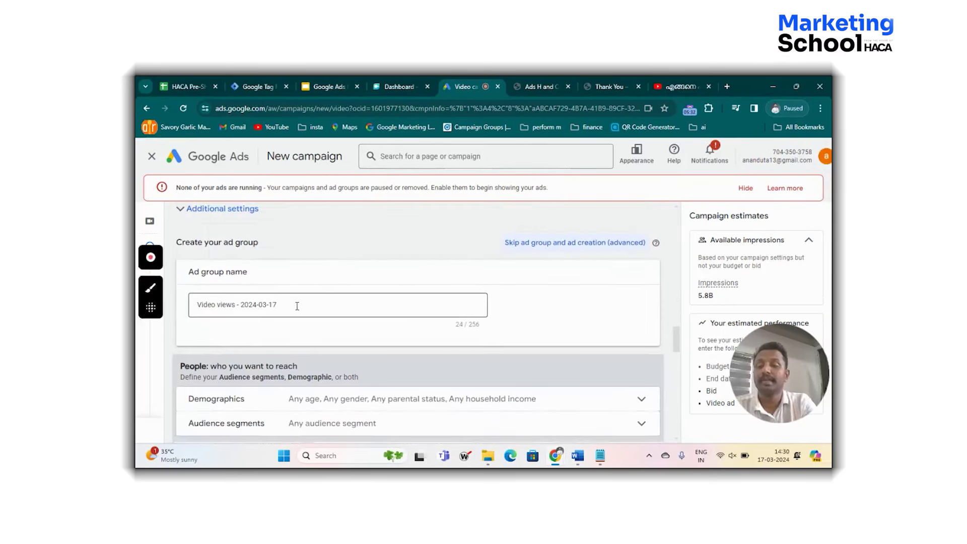
# Name the ad group "video1".
pyautogui.moveTo(296, 304); pyautogui.dragTo(167, 322)
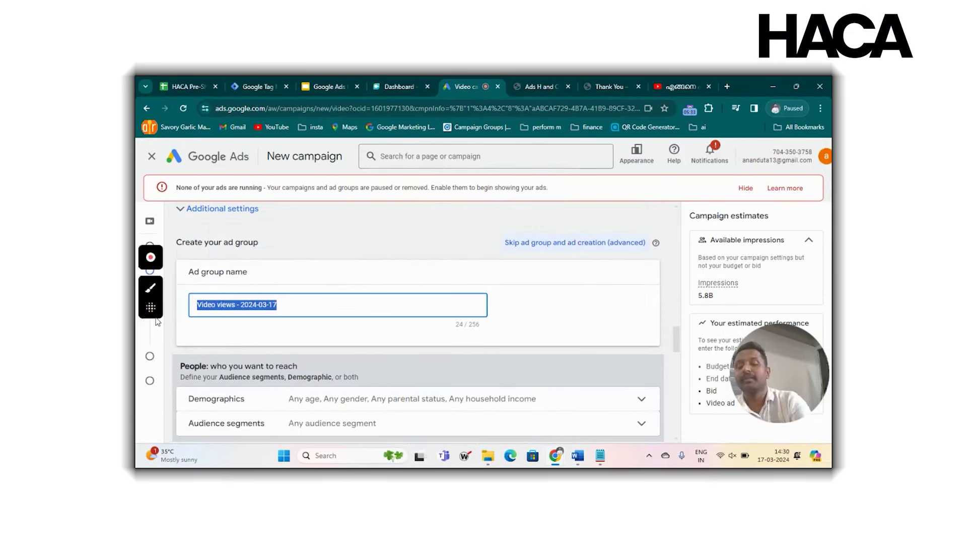
pyautogui.write('Vi')
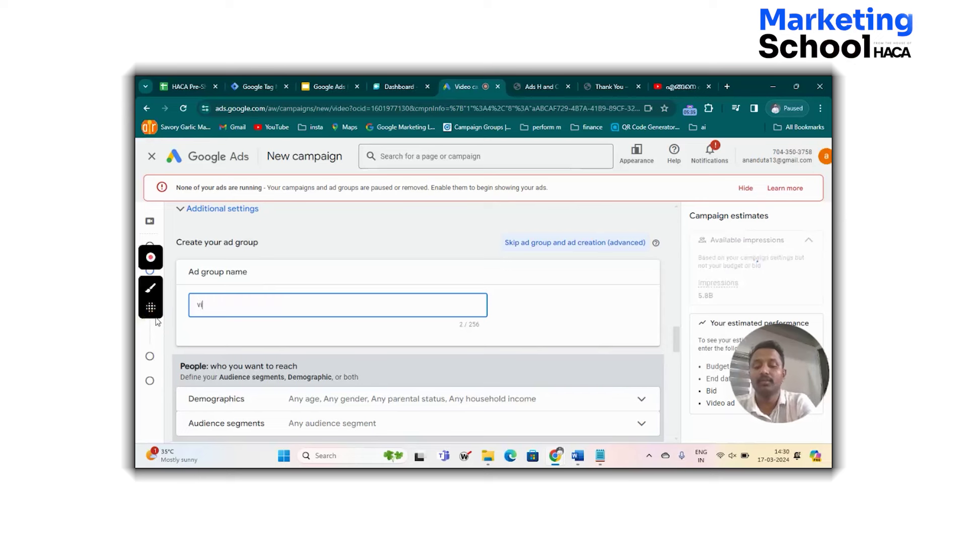
pyautogui.write('deo1')
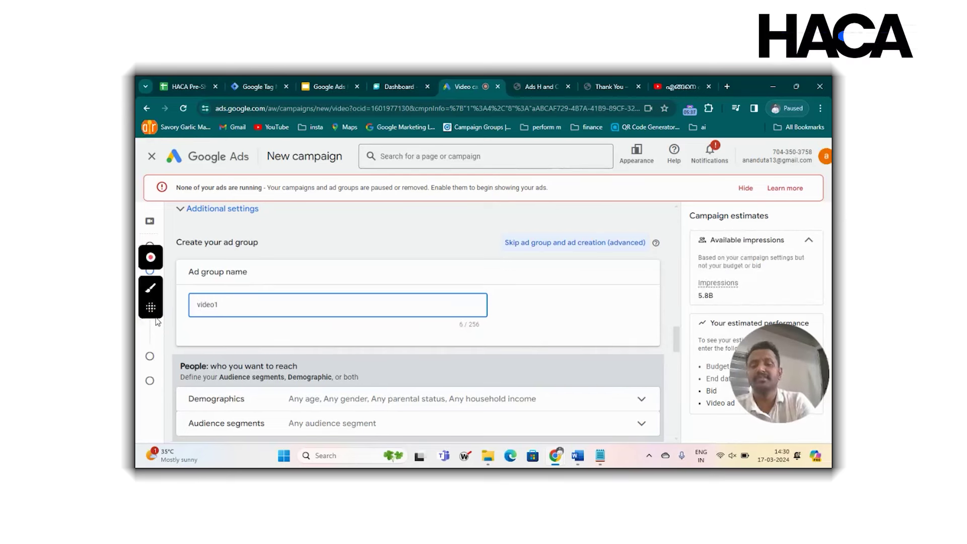
pyautogui.click(526, 327)
# Exclude the age groups 45 - 54, 55 - 64, 65+ and Unknown from the ad group's demographic targeting.
pyautogui.scroll(-2, 523, 326)
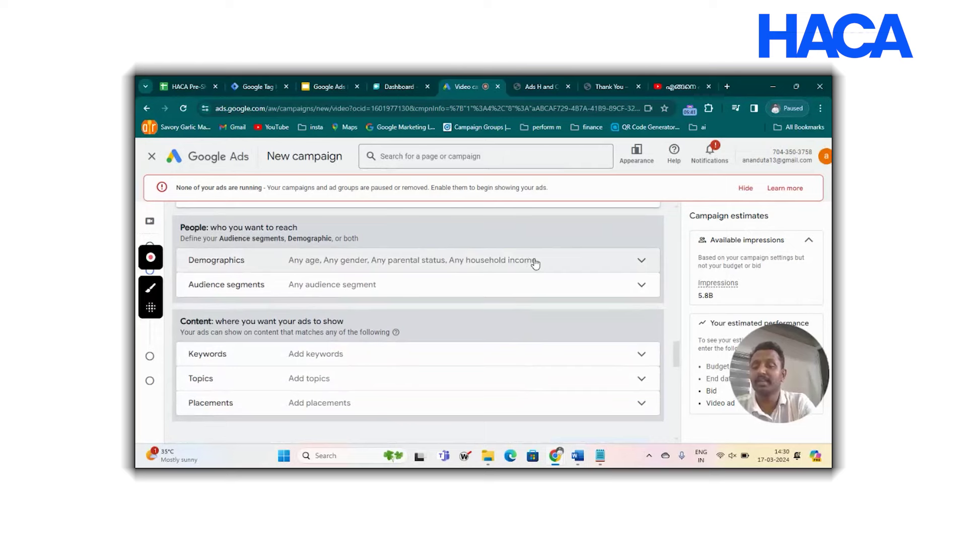
pyautogui.click(534, 261)
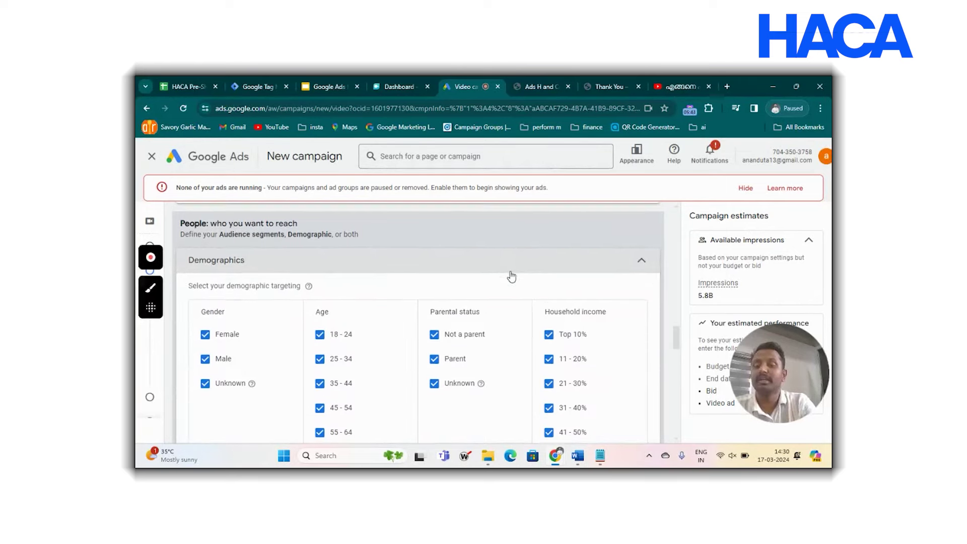
pyautogui.scroll(-2, 511, 275)
pyautogui.click(320, 326)
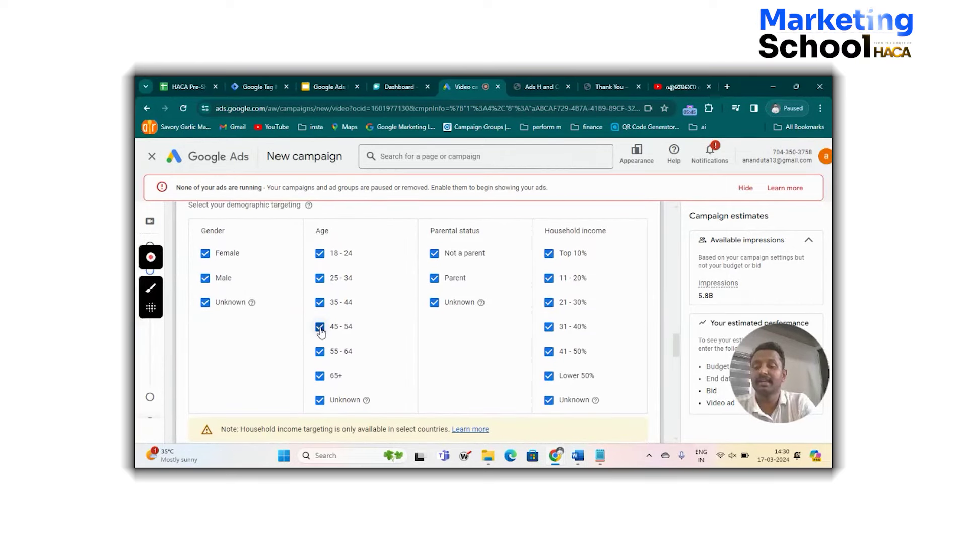
pyautogui.click(319, 350)
pyautogui.click(319, 376)
pyautogui.click(320, 399)
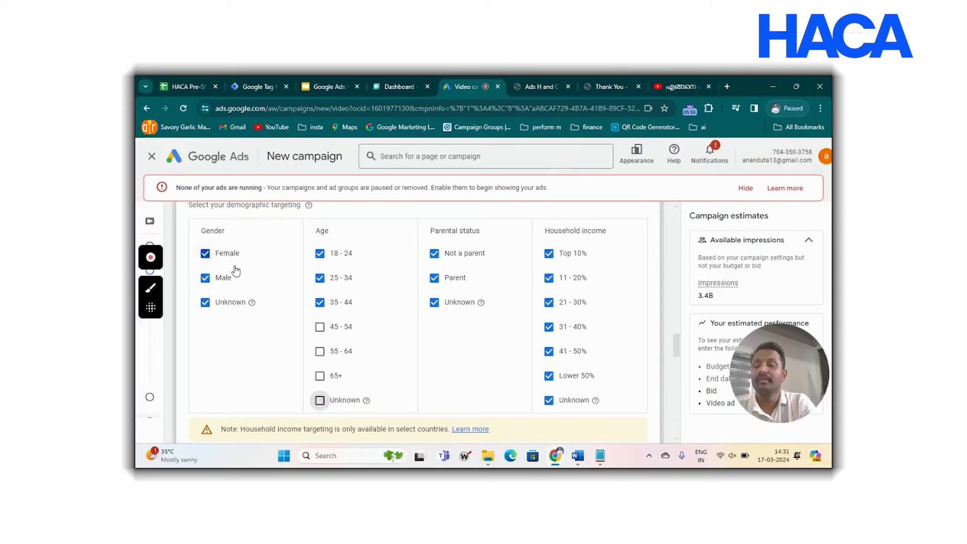
# Examine the audience segment, keyword and topic targeting options of the ad group without adding any.
pyautogui.scroll(-3, 434, 290)
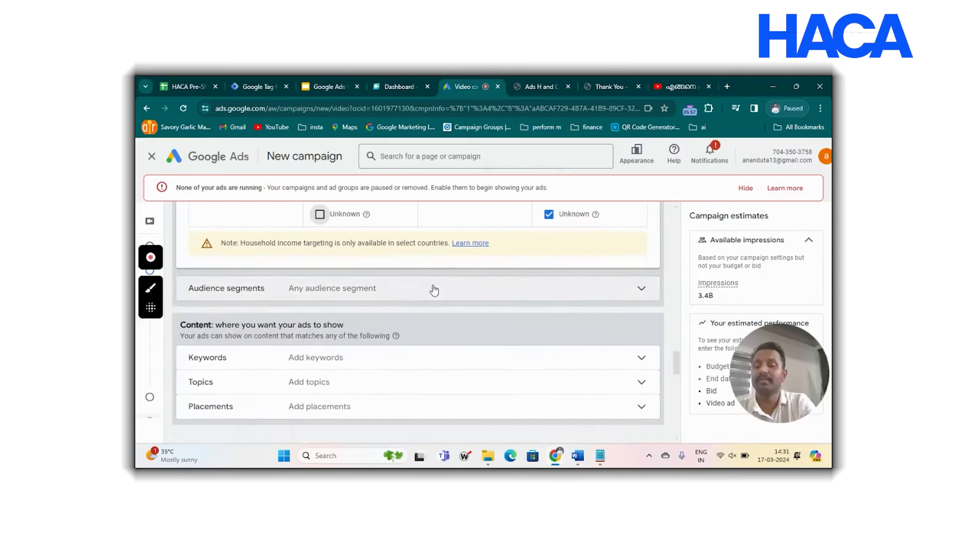
pyautogui.scroll(3, 434, 288)
pyautogui.scroll(-5, 434, 288)
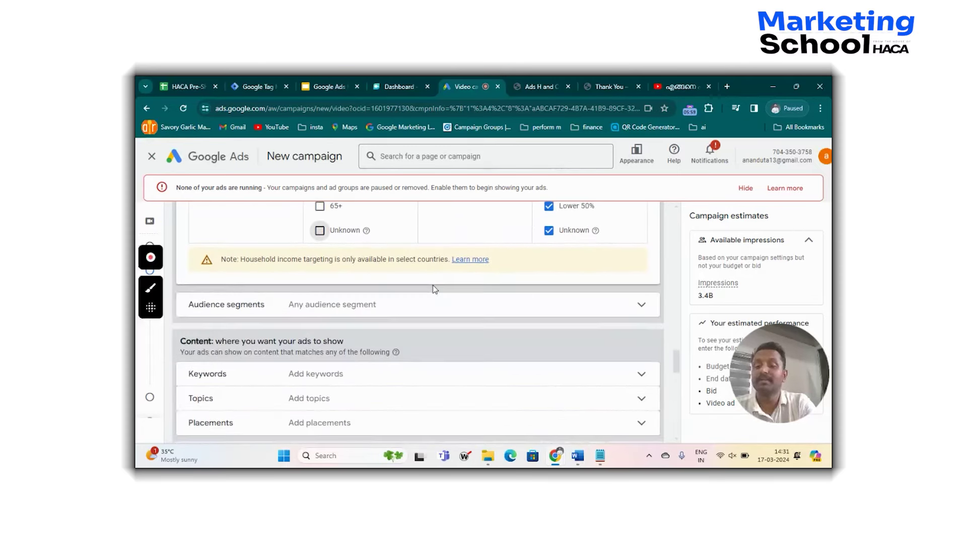
pyautogui.click(436, 258)
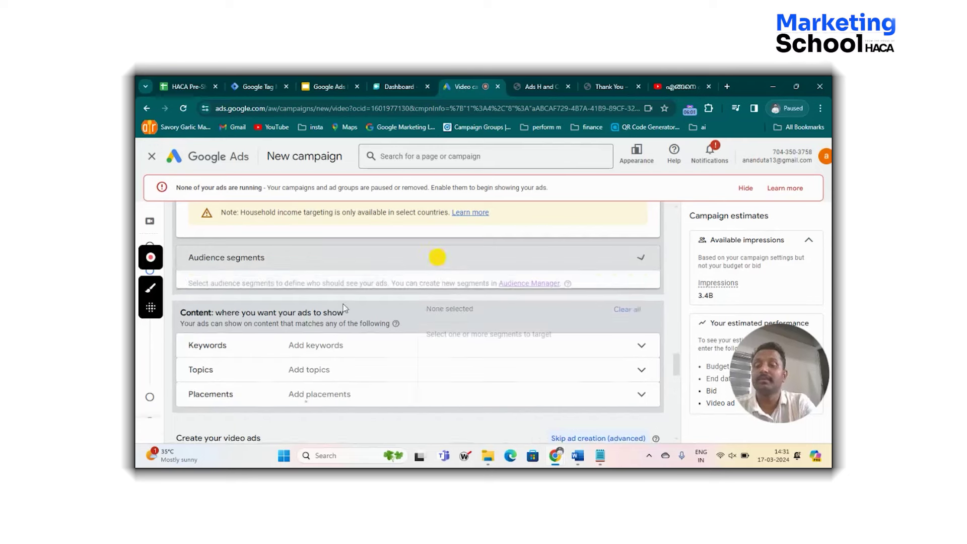
pyautogui.click(641, 261)
pyautogui.scroll(-3, 436, 302)
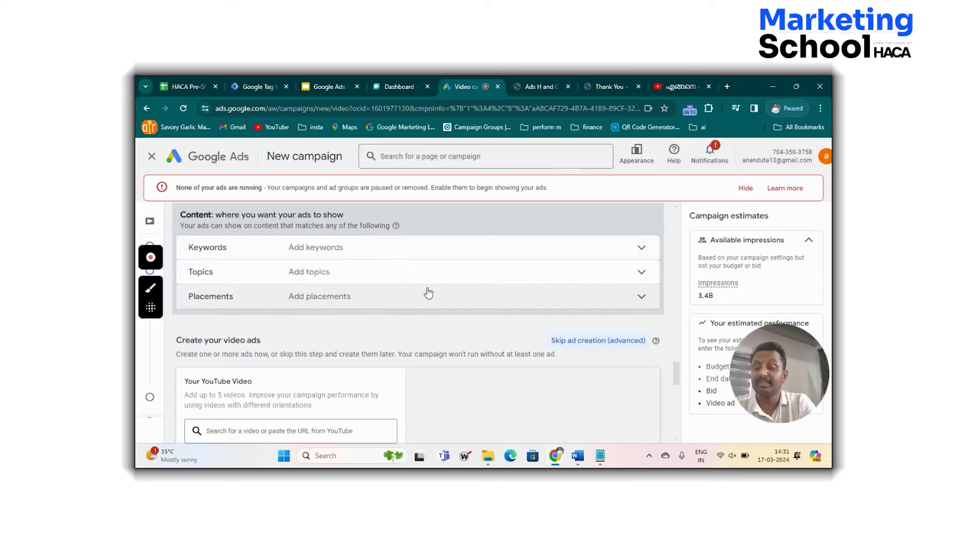
pyautogui.scroll(-1, 412, 289)
pyautogui.click(419, 236)
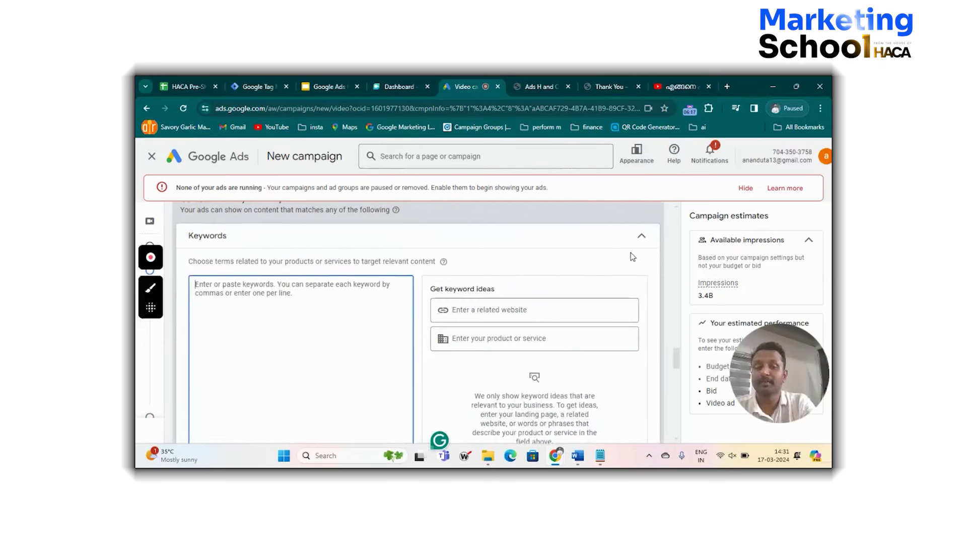
pyautogui.click(641, 236)
pyautogui.scroll(-2, 412, 295)
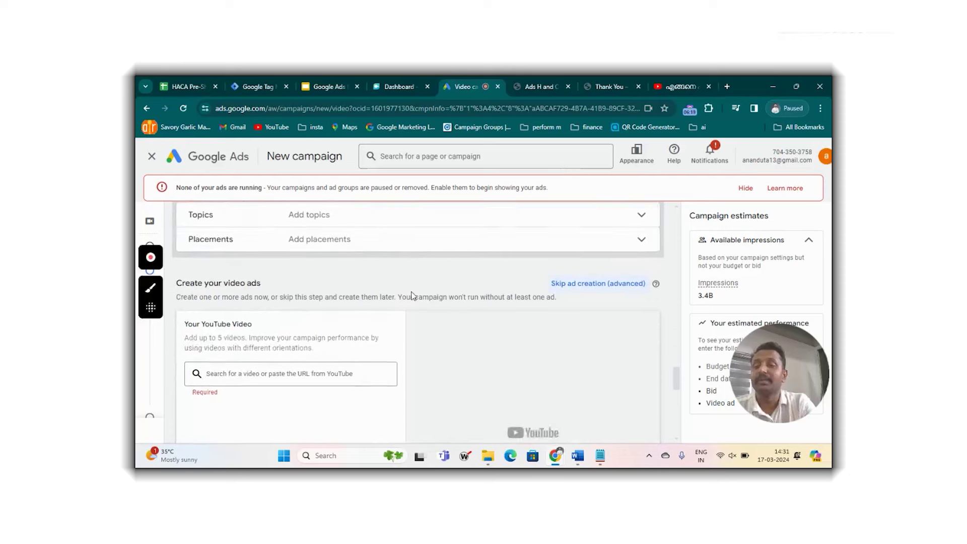
pyautogui.click(451, 217)
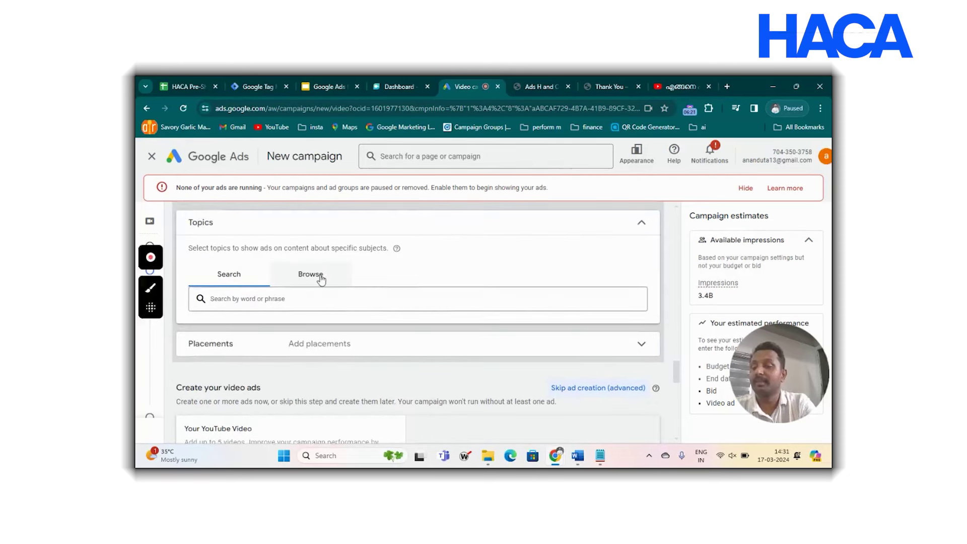
pyautogui.scroll(-1, 357, 304)
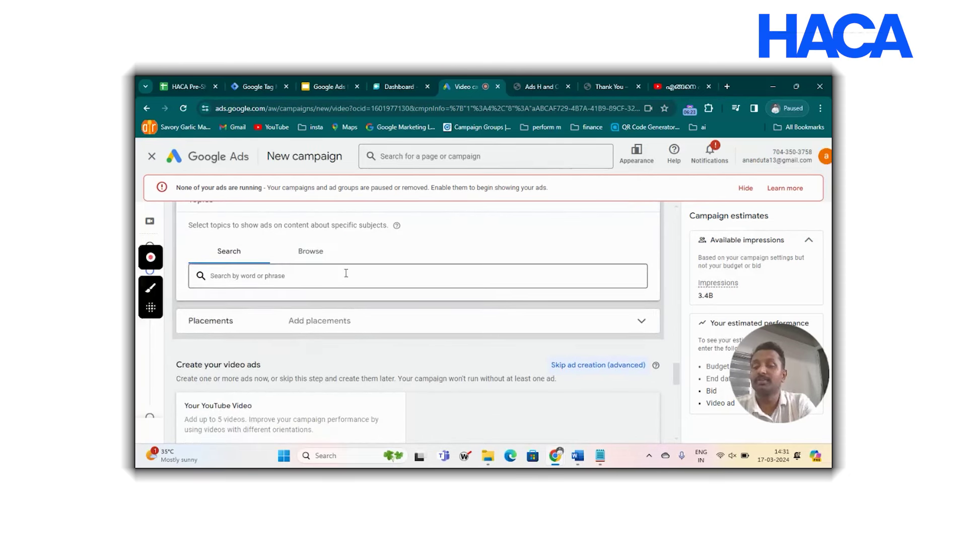
pyautogui.scroll(1, 376, 252)
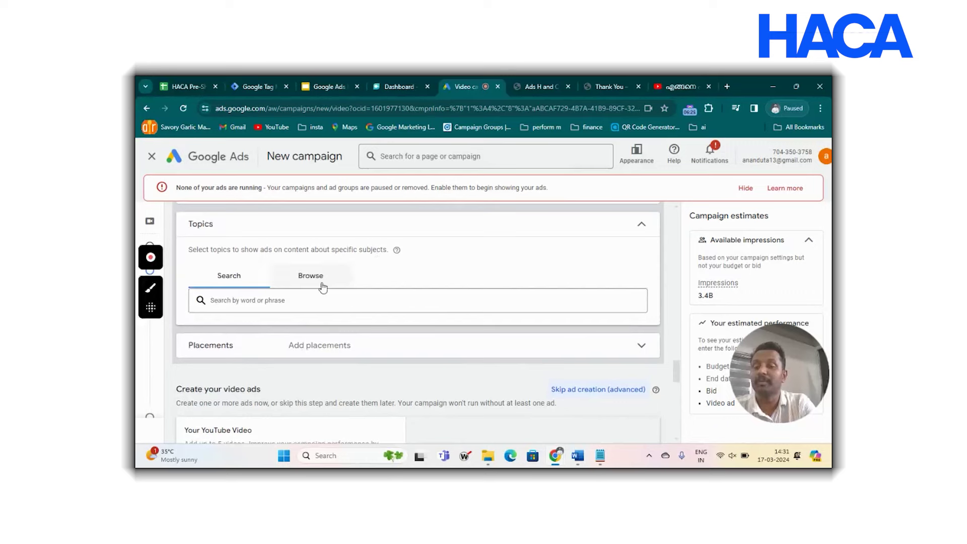
pyautogui.click(443, 224)
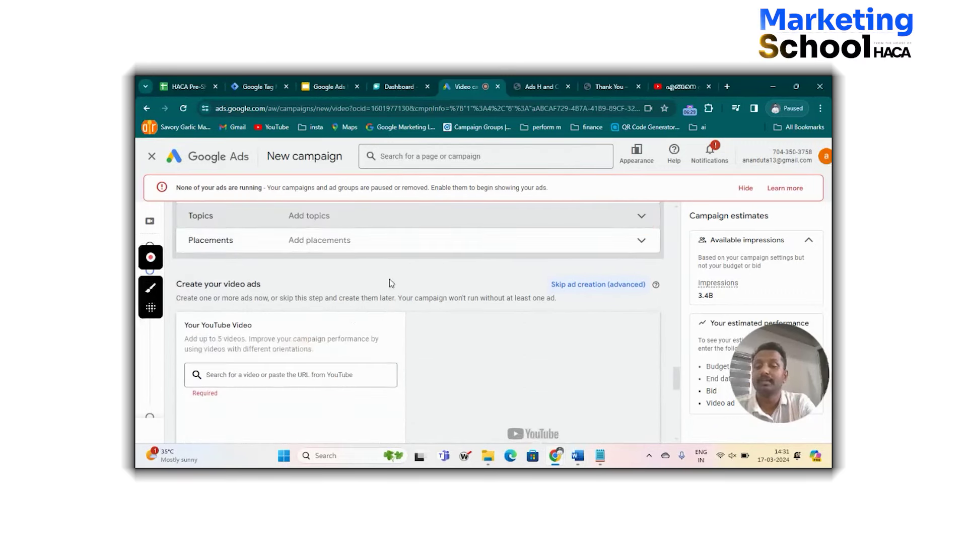
# Search the YouTube channel placements for "tedx" and add TEDx Talks, TED and TEDxYouth as the ad group's placements.
pyautogui.click(400, 249)
pyautogui.scroll(-3, 381, 297)
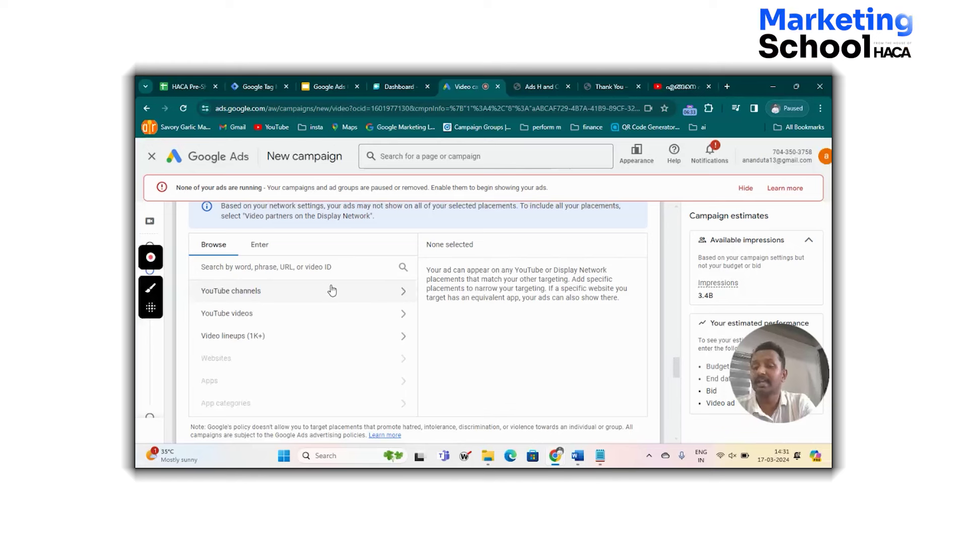
pyautogui.click(333, 291)
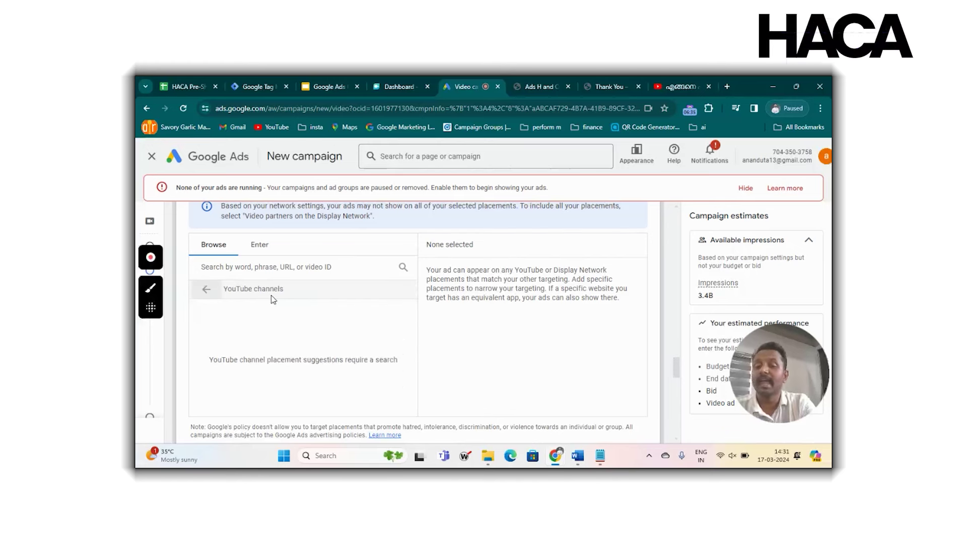
pyautogui.click(206, 290)
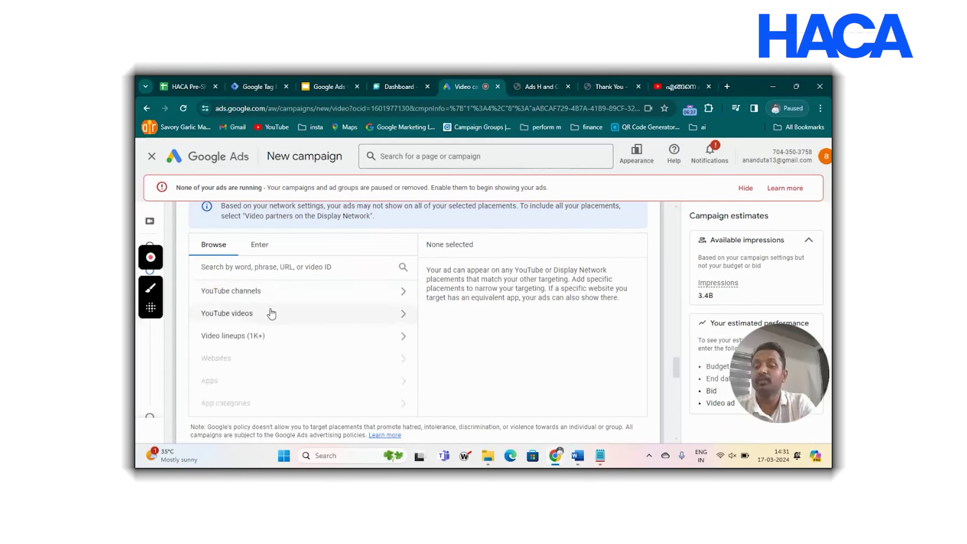
pyautogui.click(275, 314)
pyautogui.click(206, 290)
pyautogui.click(266, 300)
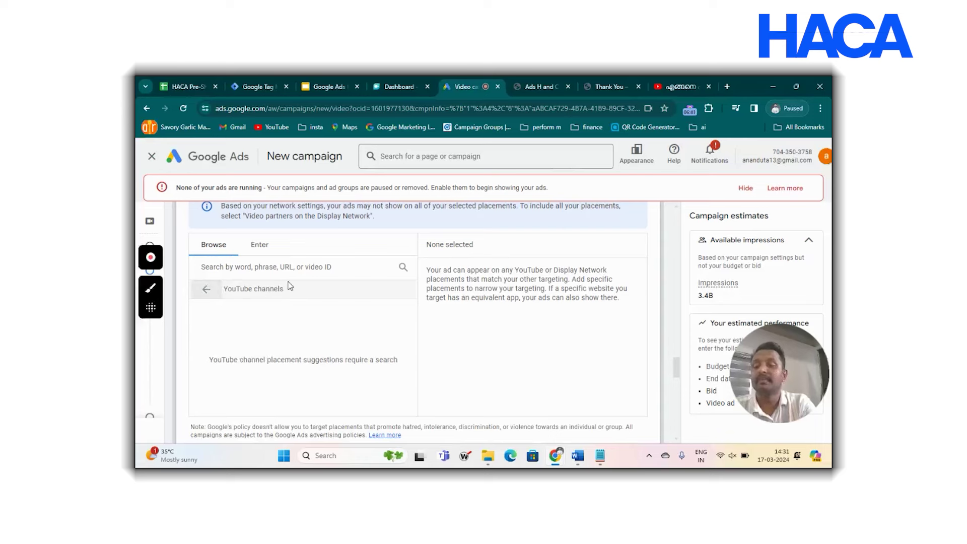
pyautogui.click(306, 272)
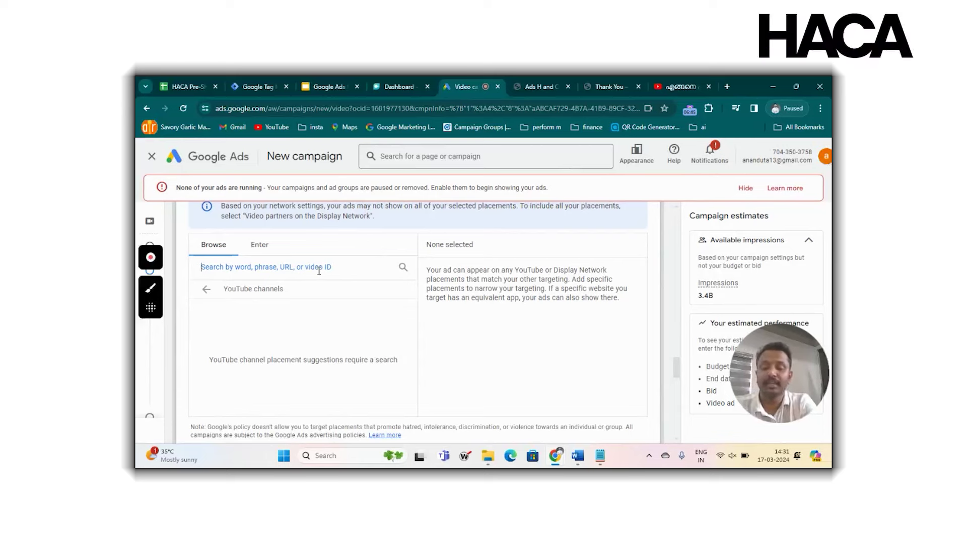
pyautogui.write('tedx')
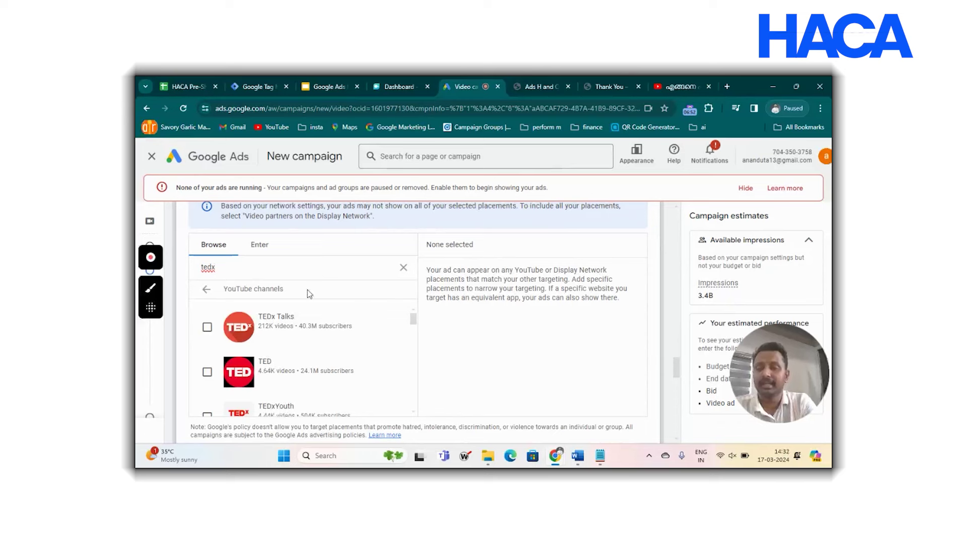
pyautogui.click(206, 327)
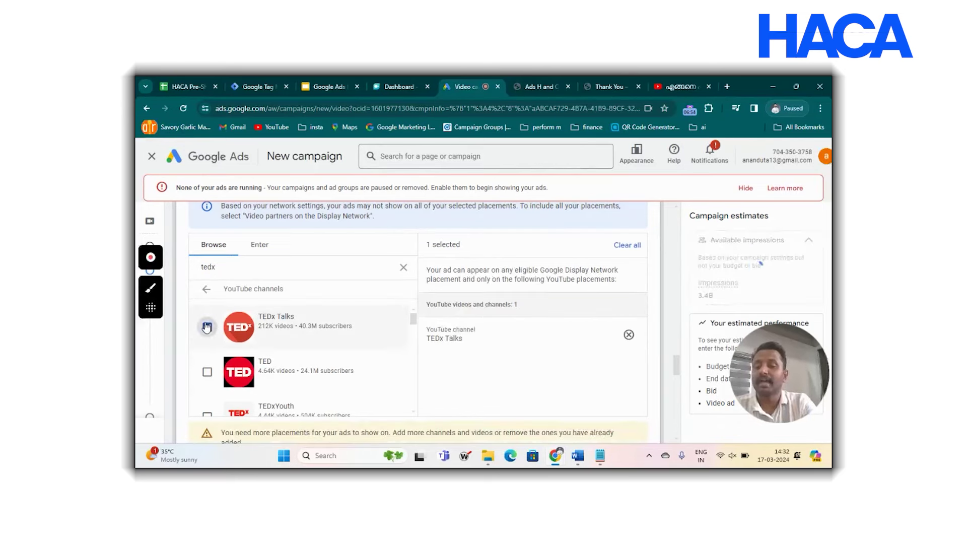
pyautogui.scroll(-1, 207, 372)
pyautogui.click(207, 380)
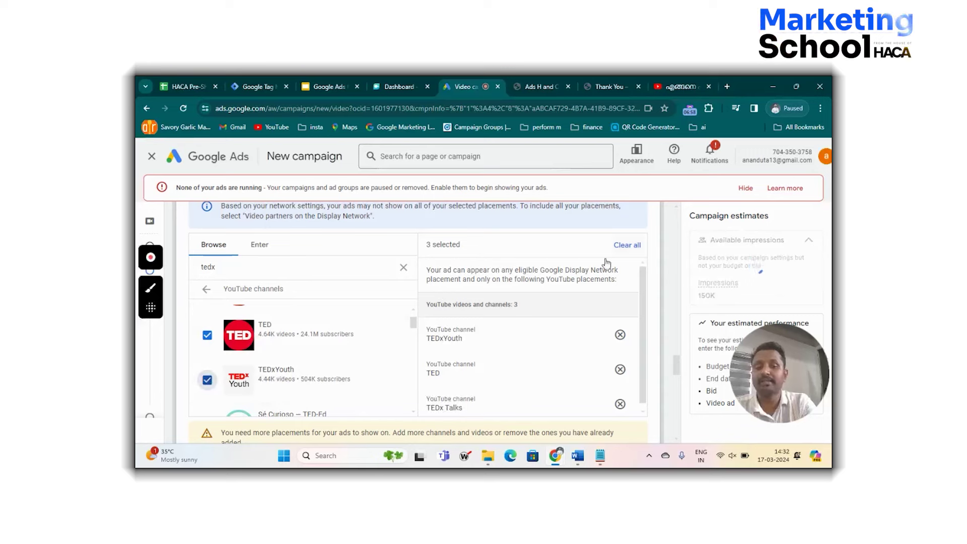
# Go to the video ad creation section and activate the field for adding a YouTube video.
pyautogui.scroll(-3, 579, 302)
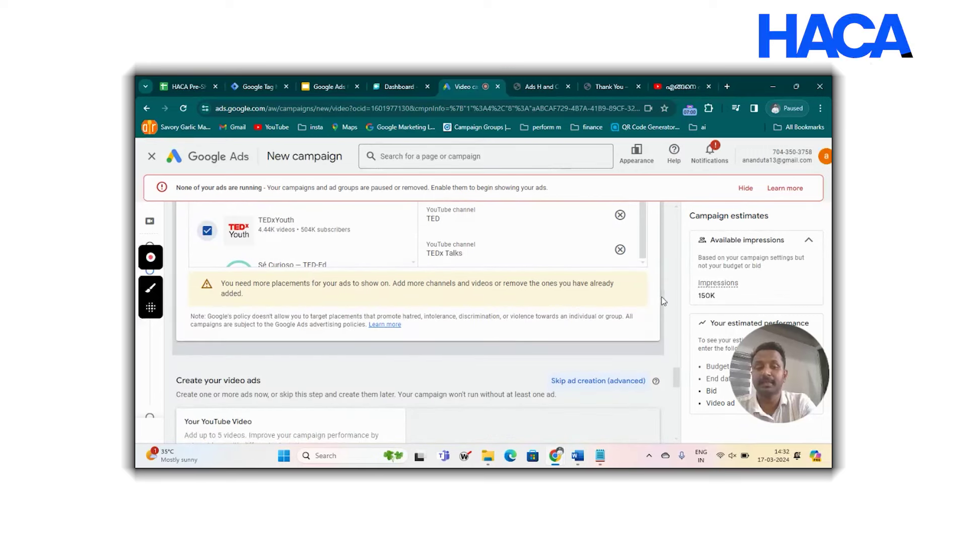
pyautogui.scroll(4, 661, 298)
pyautogui.scroll(-4, 663, 300)
pyautogui.scroll(-1, 486, 342)
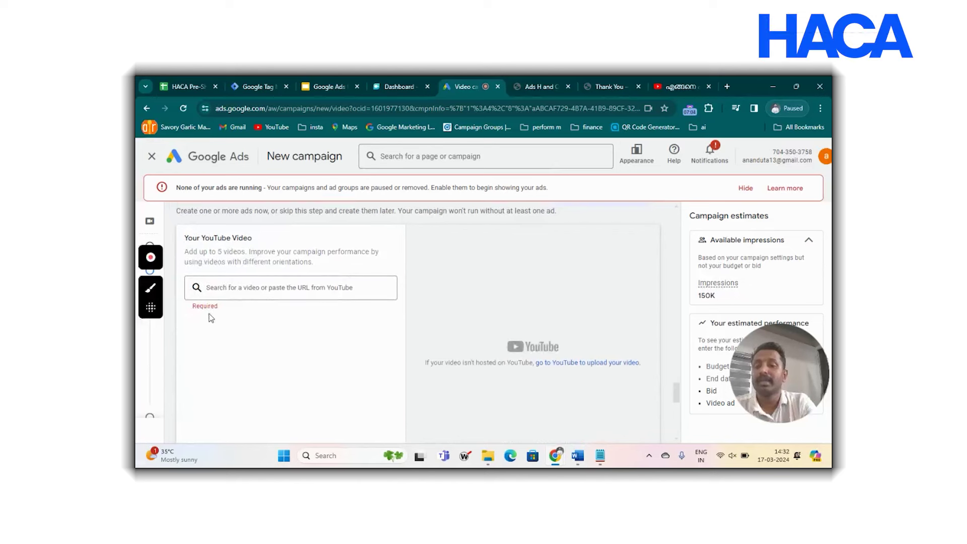
pyautogui.click(260, 291)
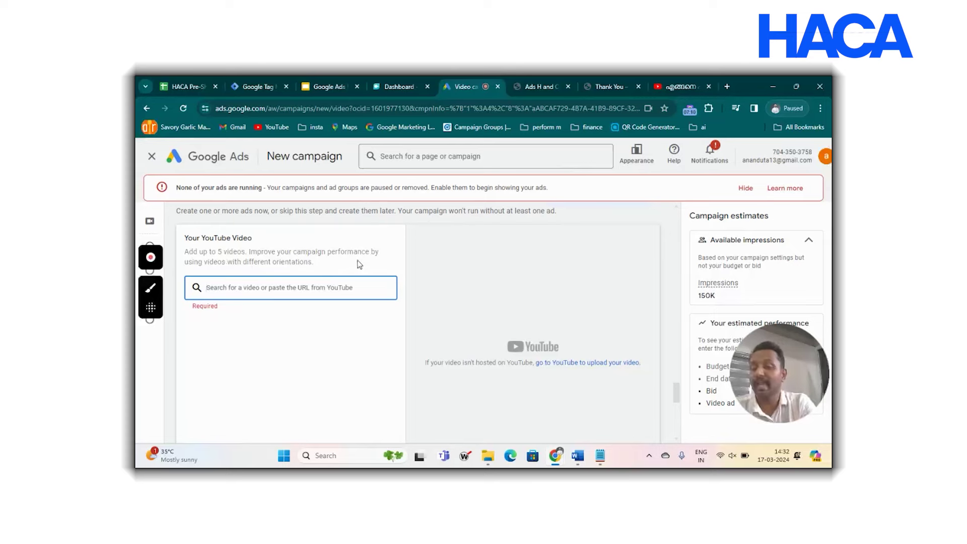
pyautogui.scroll(-1, 359, 264)
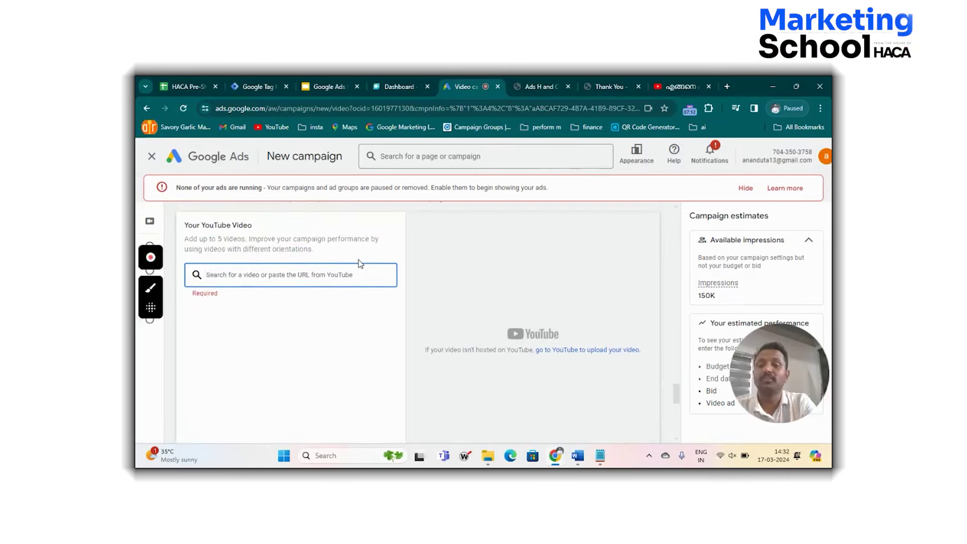
# Switch to YouTube and copy the share link of the Haris&Co. Academy video about starting an Online Business.
pyautogui.click(675, 86)
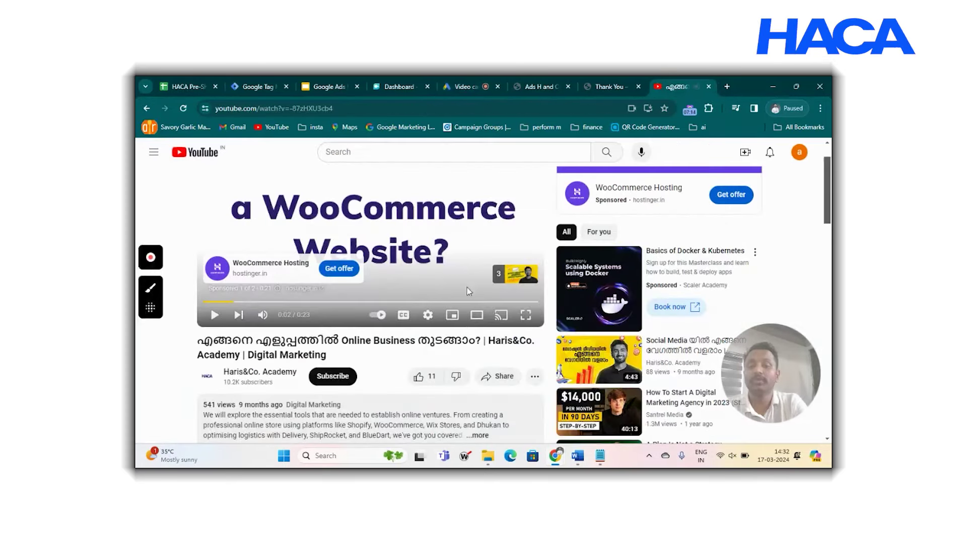
pyautogui.scroll(1, 402, 227)
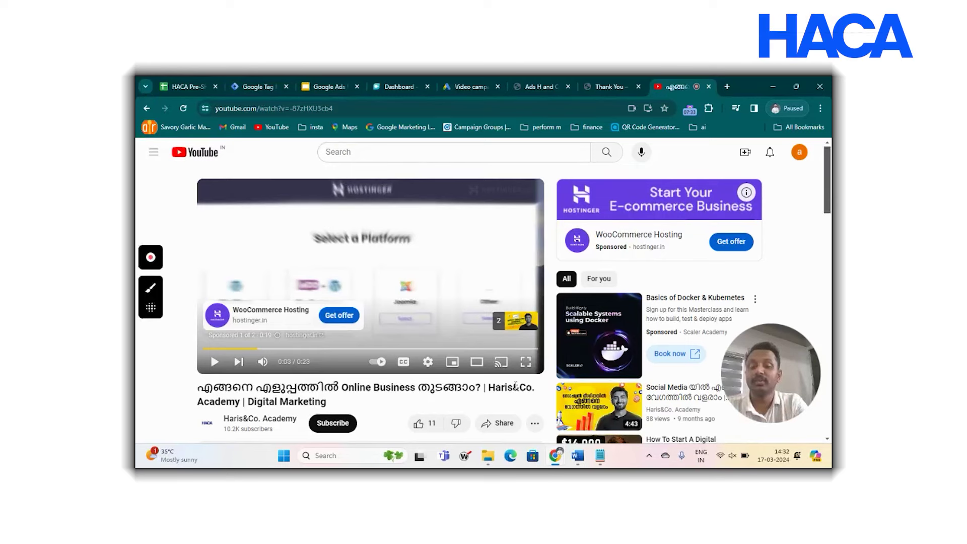
pyautogui.scroll(-2, 501, 386)
pyautogui.click(507, 326)
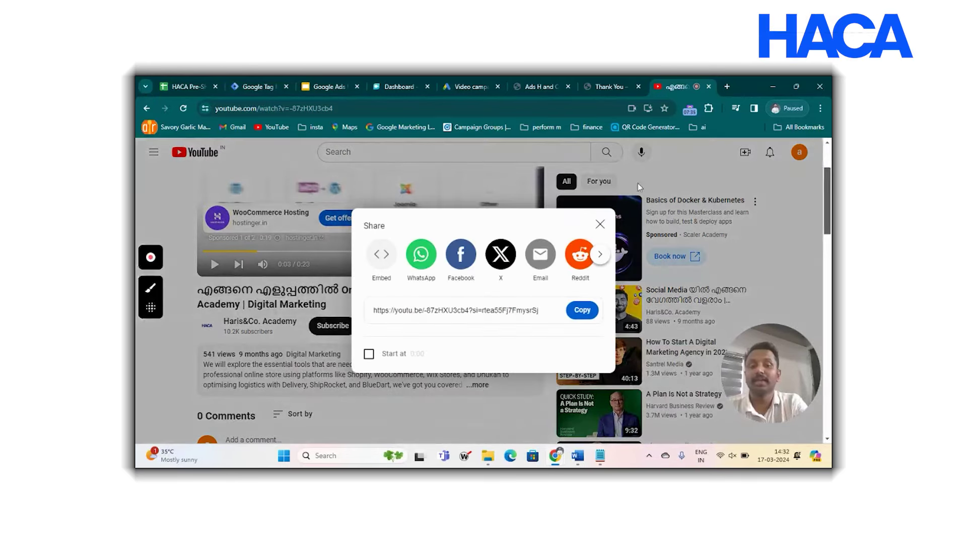
pyautogui.click(612, 86)
pyautogui.click(681, 85)
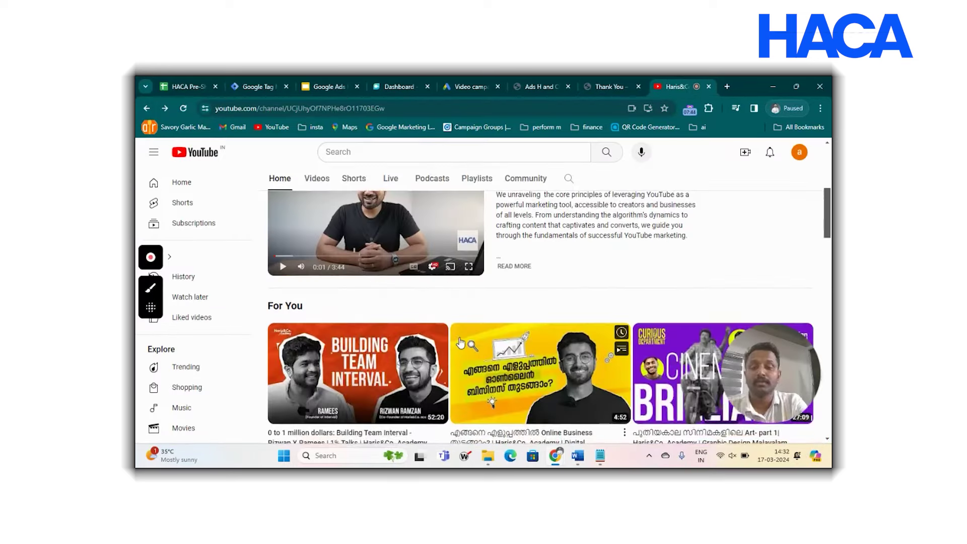
pyautogui.scroll(-3, 461, 343)
pyautogui.click(624, 297)
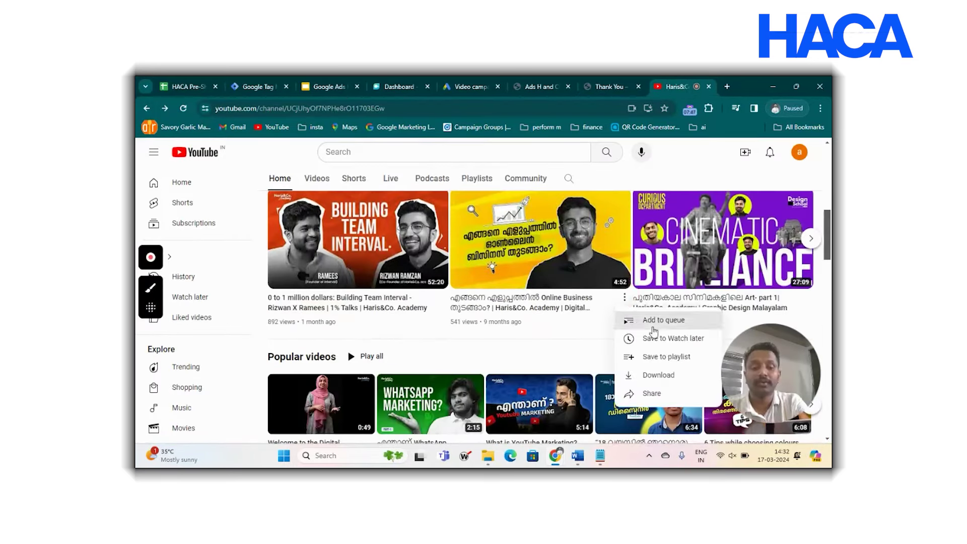
pyautogui.click(654, 393)
pyautogui.click(580, 310)
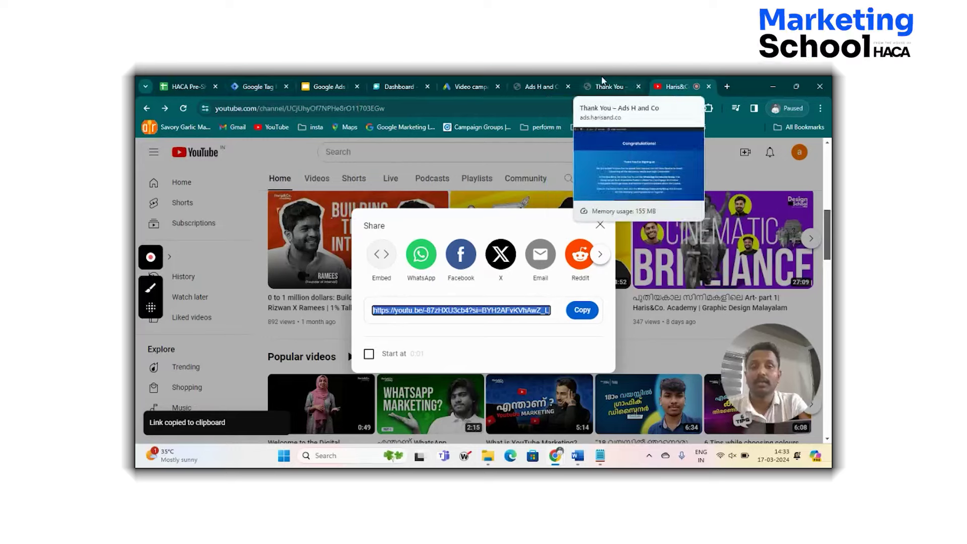
# Return to the Google Ads campaign and add the video to the ad with the copied YouTube link.
pyautogui.click(466, 87)
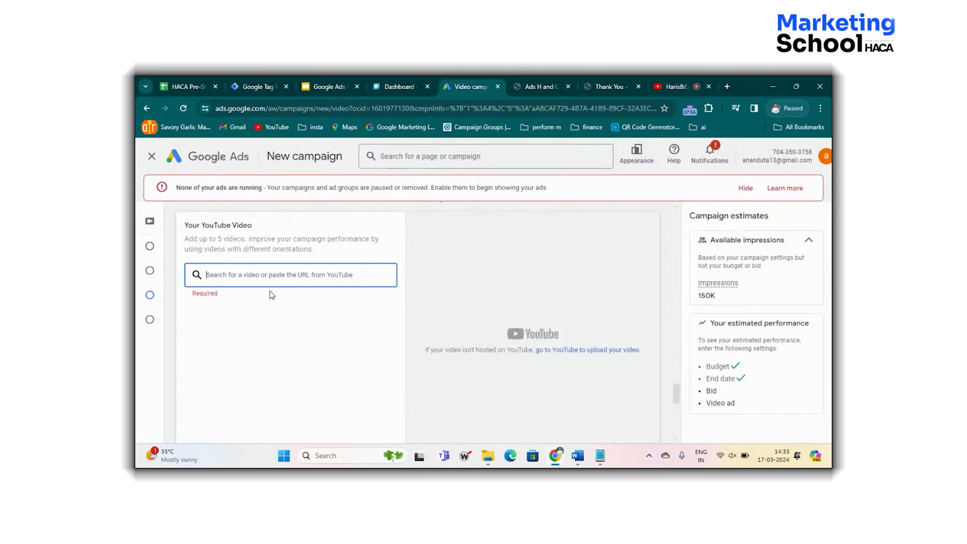
pyautogui.hotkey('ctrl', 'v')
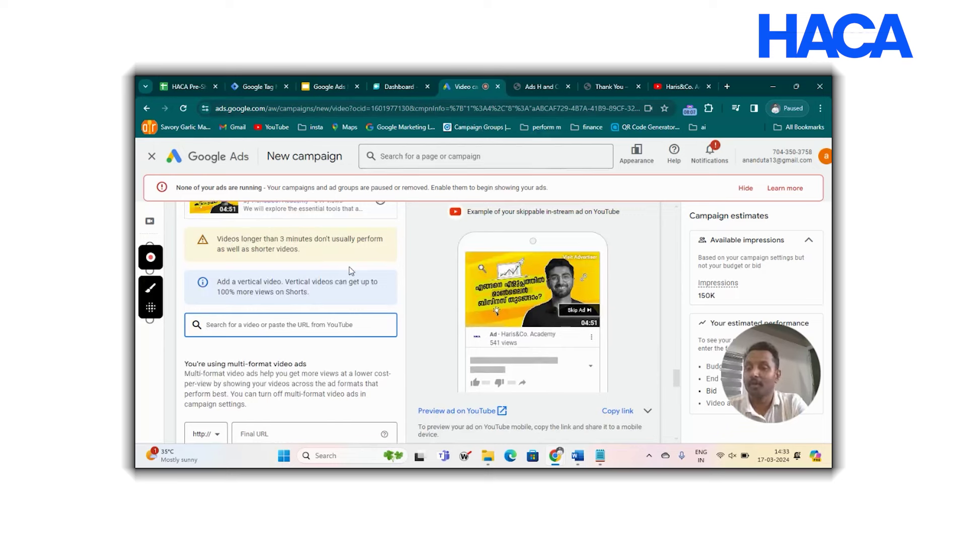
pyautogui.scroll(1, 351, 270)
pyautogui.scroll(-2, 350, 267)
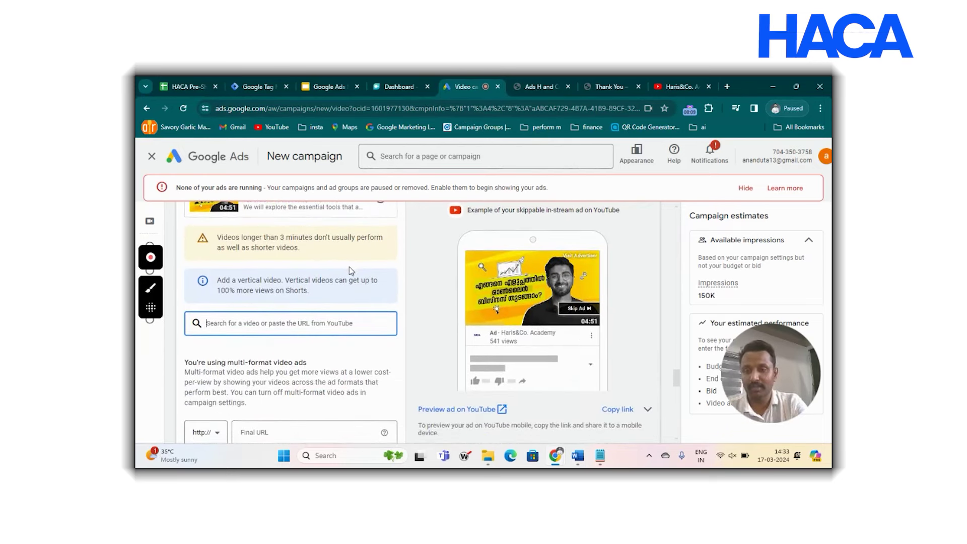
# Copy the landing page address from the Ads H and Co page and set the ad's final URL to "ads.harisand.co".
pyautogui.scroll(-1, 348, 266)
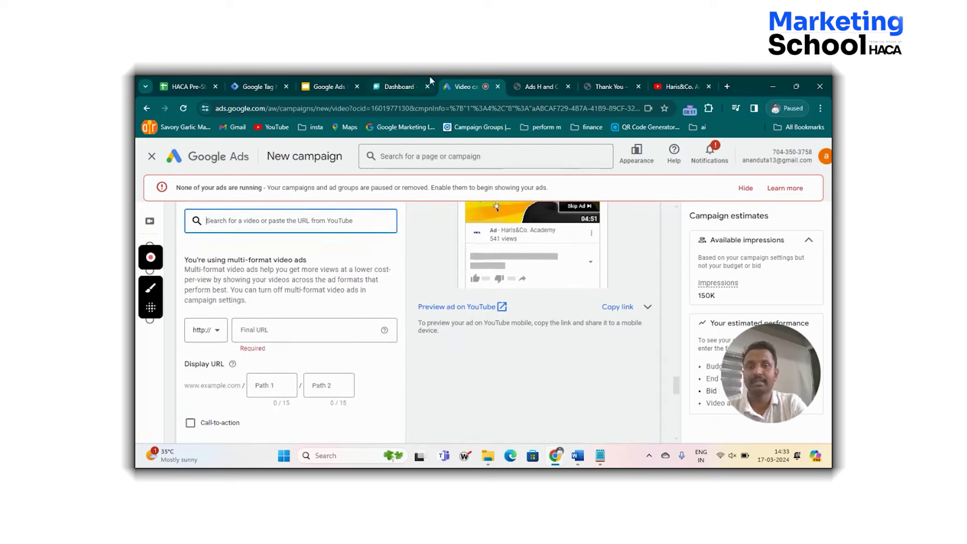
pyautogui.click(553, 76)
pyautogui.click(310, 108)
pyautogui.moveTo(309, 109); pyautogui.dragTo(252, 109)
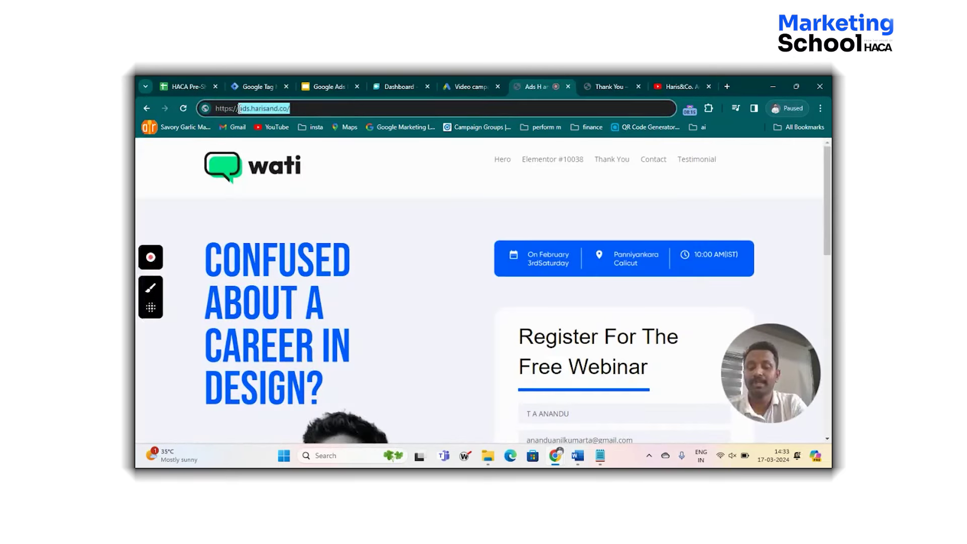
pyautogui.click(444, 80)
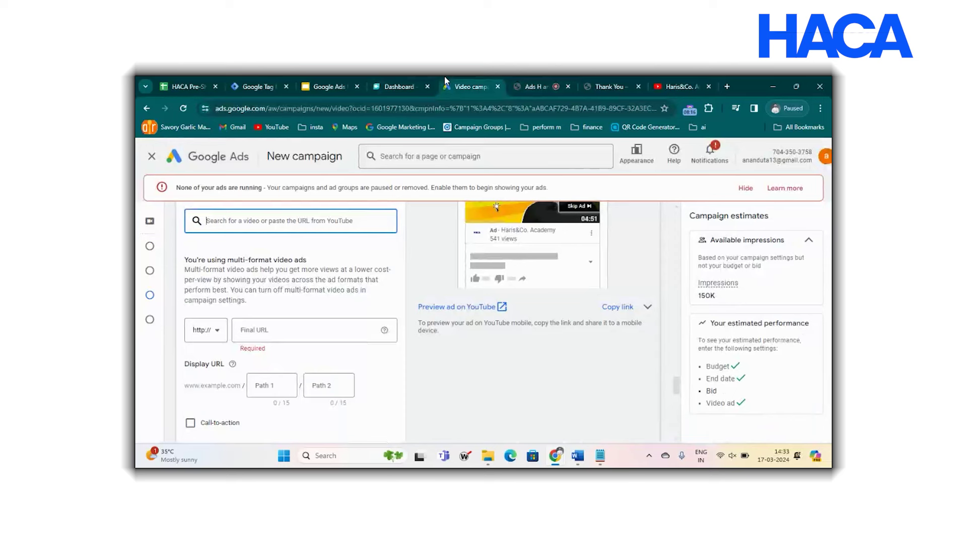
pyautogui.click(276, 330)
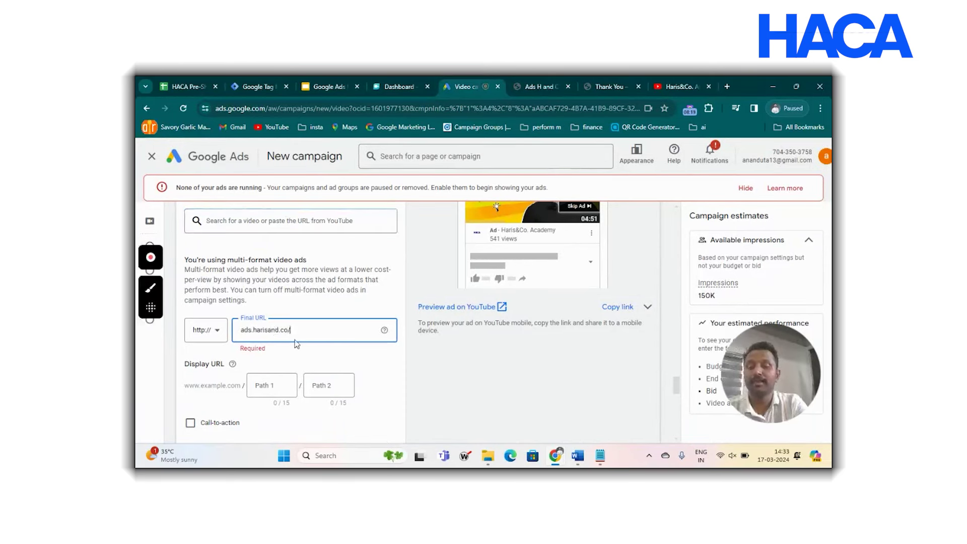
pyautogui.press('BackSpace')
# Set the first path of the ad's display URL to "webinar".
pyautogui.scroll(-2, 312, 356)
pyautogui.click(264, 293)
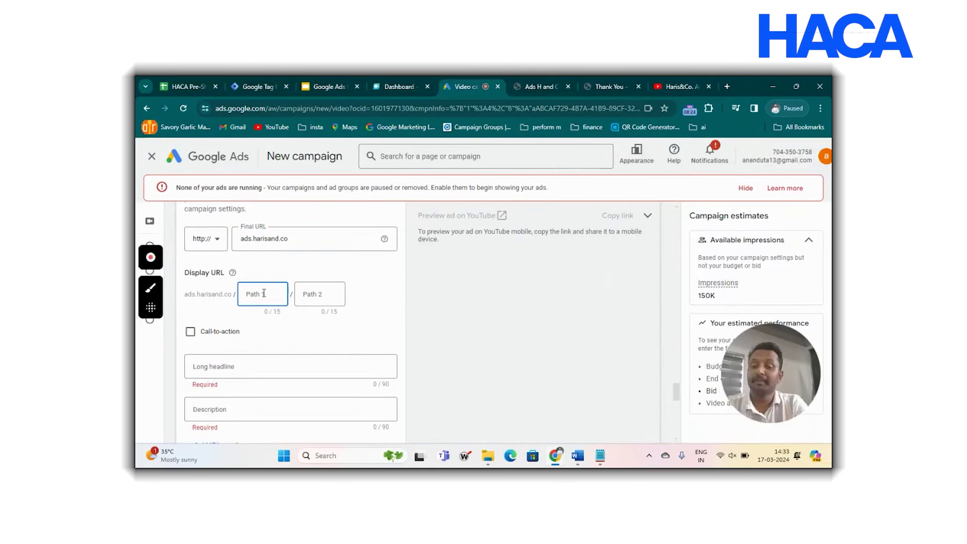
pyautogui.write('webinar')
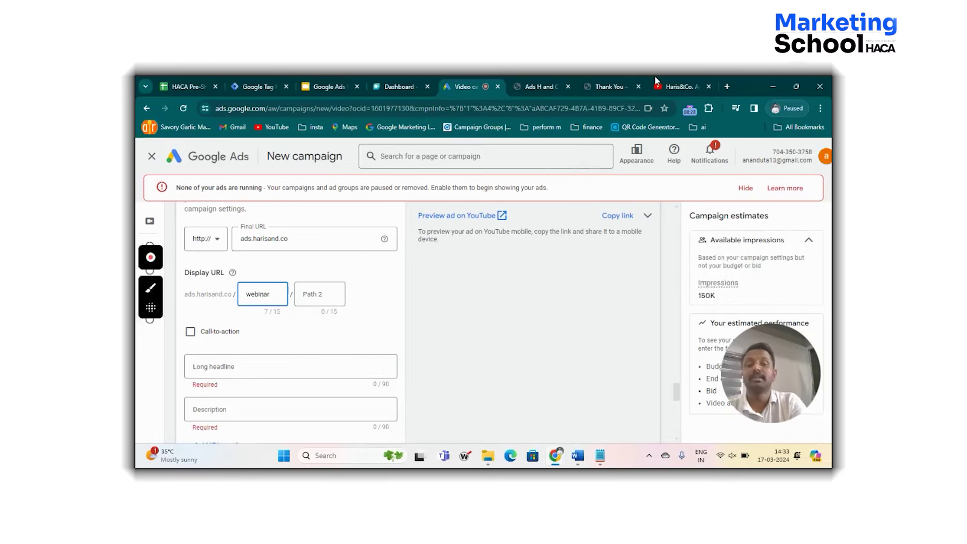
# Review the Ads H and Co landing page and set the ad's display URL paths to "design" and "webinar".
pyautogui.click(538, 83)
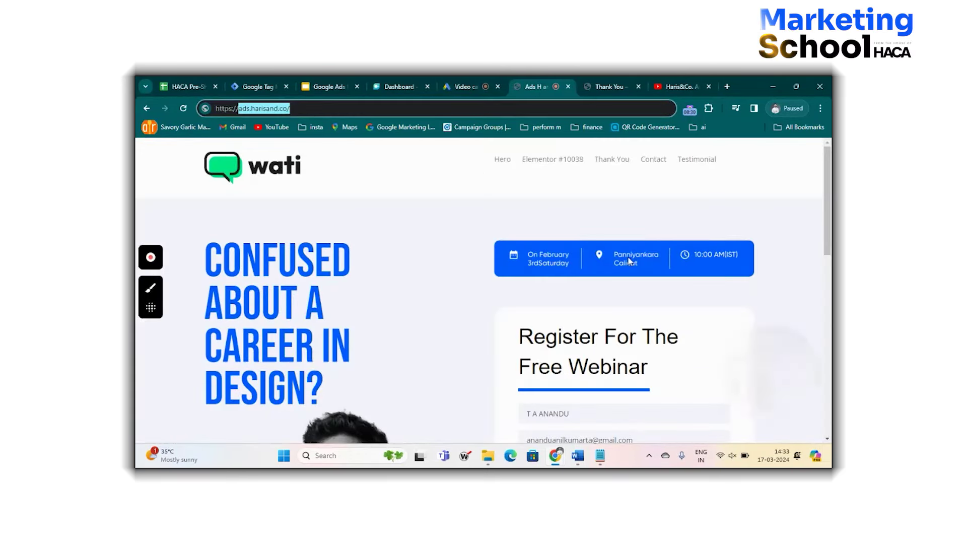
pyautogui.scroll(-3, 628, 254)
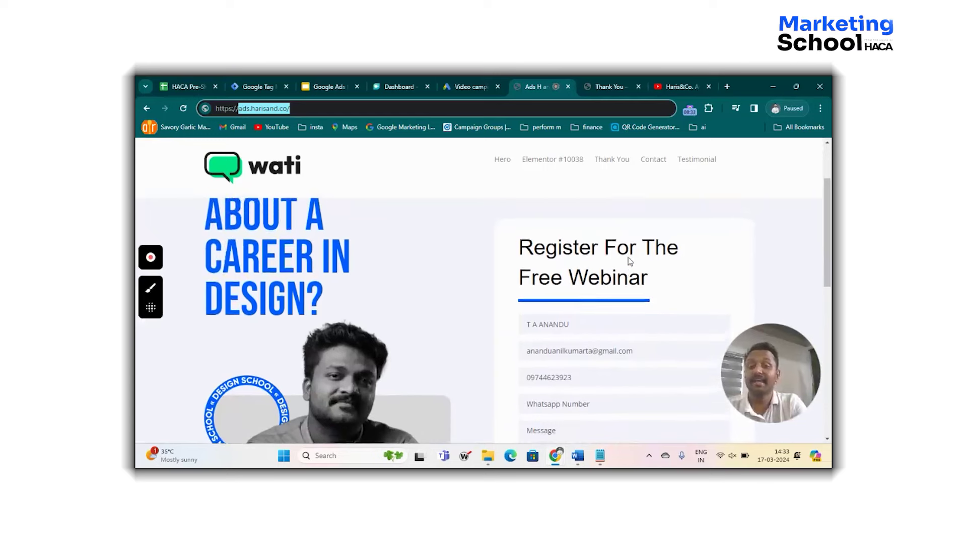
pyautogui.scroll(-2, 628, 261)
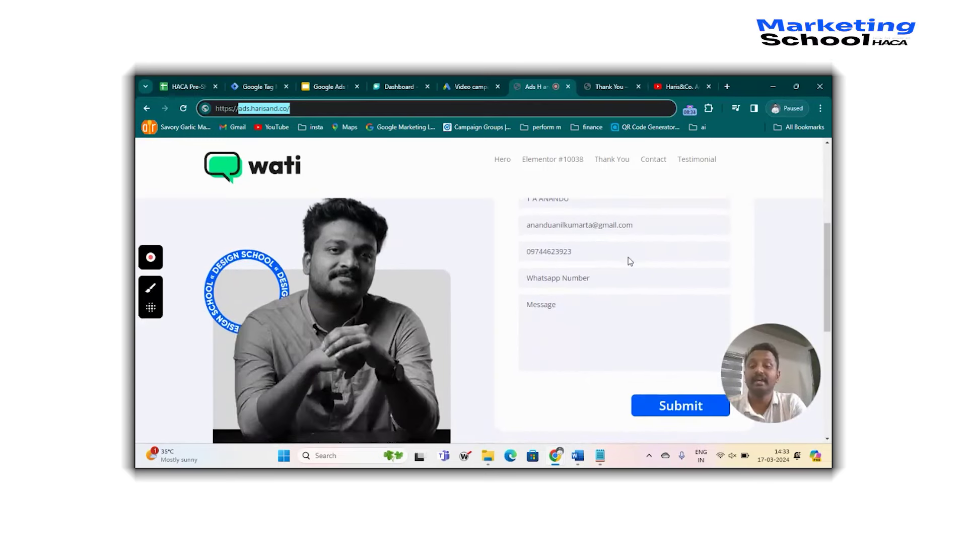
pyautogui.scroll(-1, 695, 244)
pyautogui.scroll(5, 694, 240)
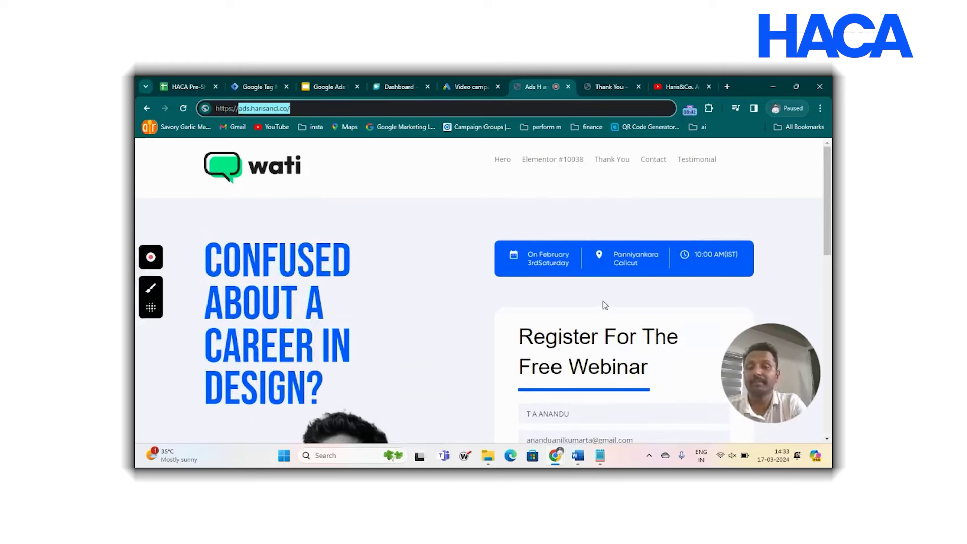
pyautogui.click(478, 83)
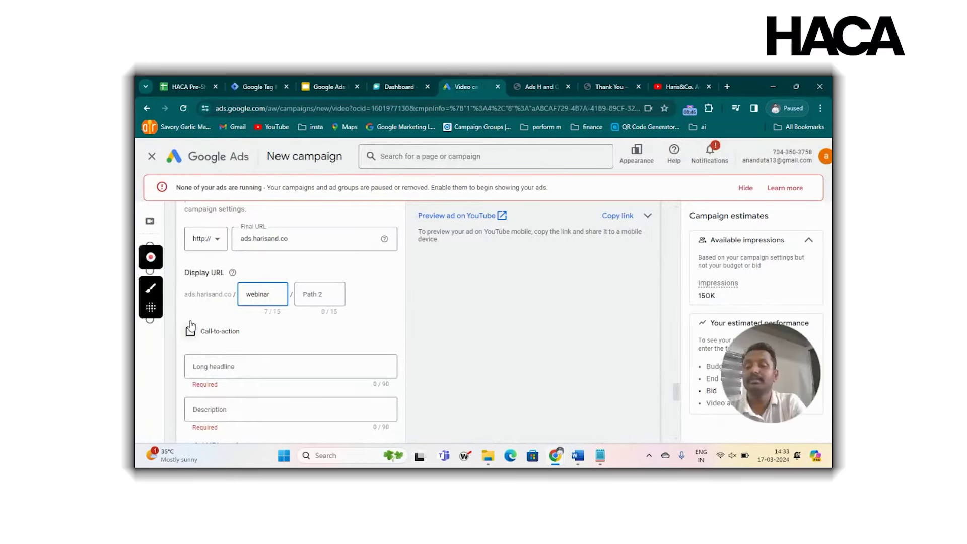
pyautogui.press('BackSpace')
pyautogui.press('BackSpace')
pyautogui.press('BackSpace')
pyautogui.press('BackSpace')
pyautogui.write('design')
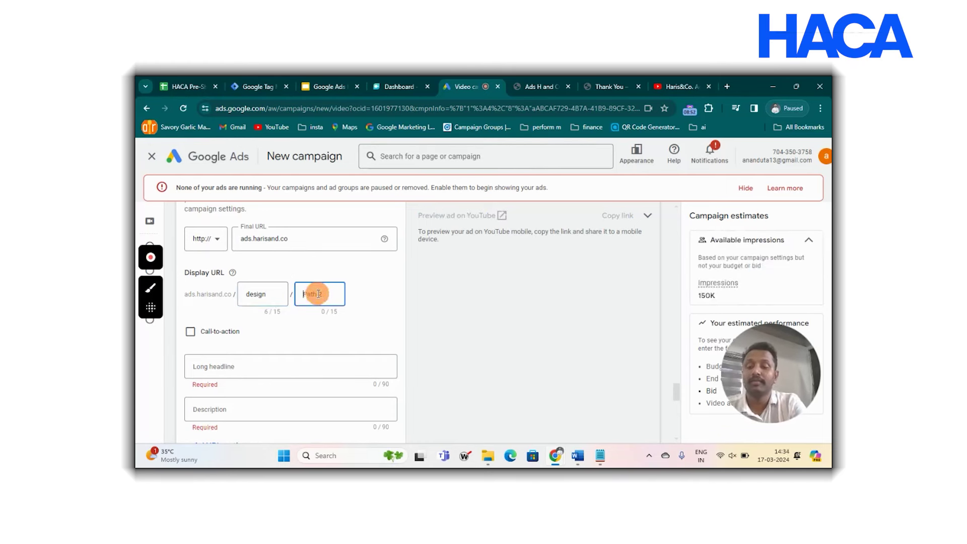
pyautogui.write('webinar')
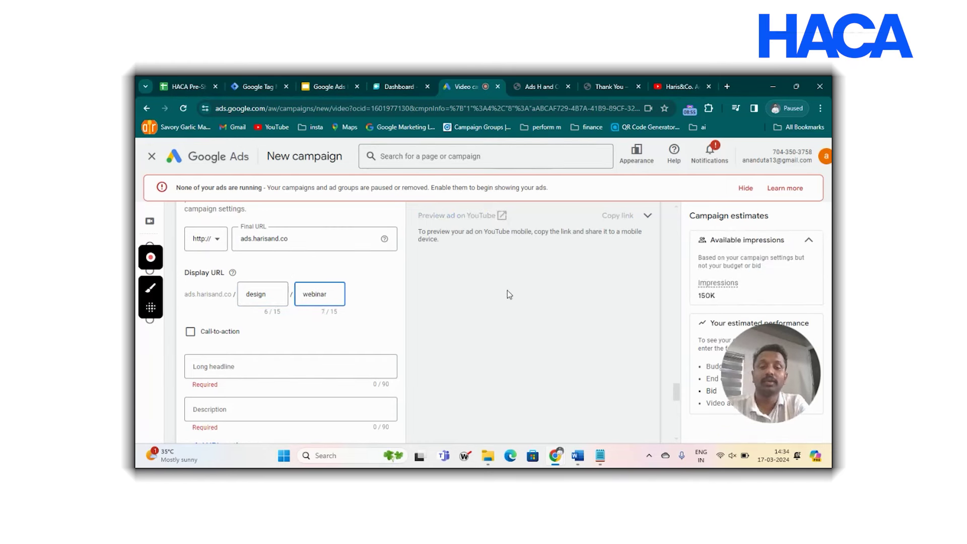
# Preview the ad on YouTube, pause its playback and return to the Google Ads campaign.
pyautogui.scroll(-1, 377, 311)
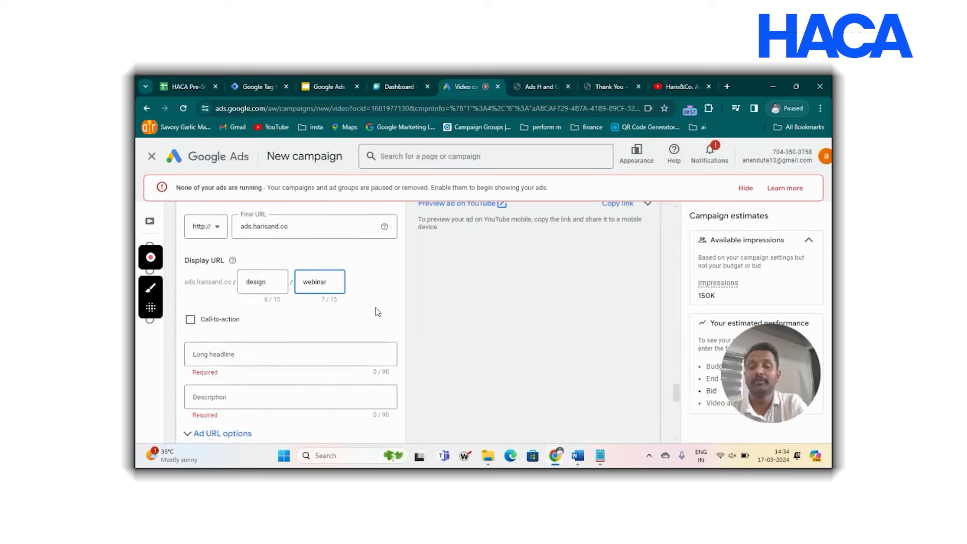
pyautogui.scroll(3, 374, 303)
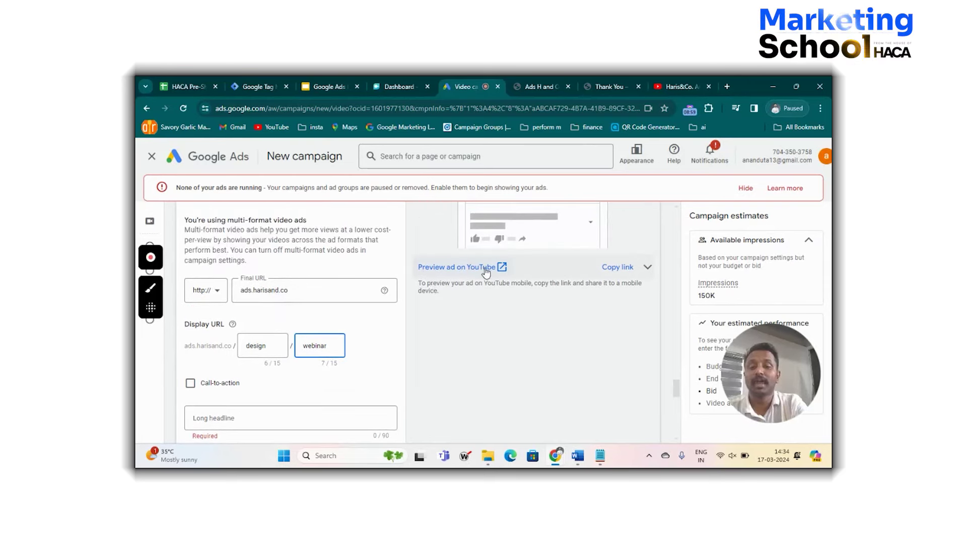
pyautogui.click(500, 268)
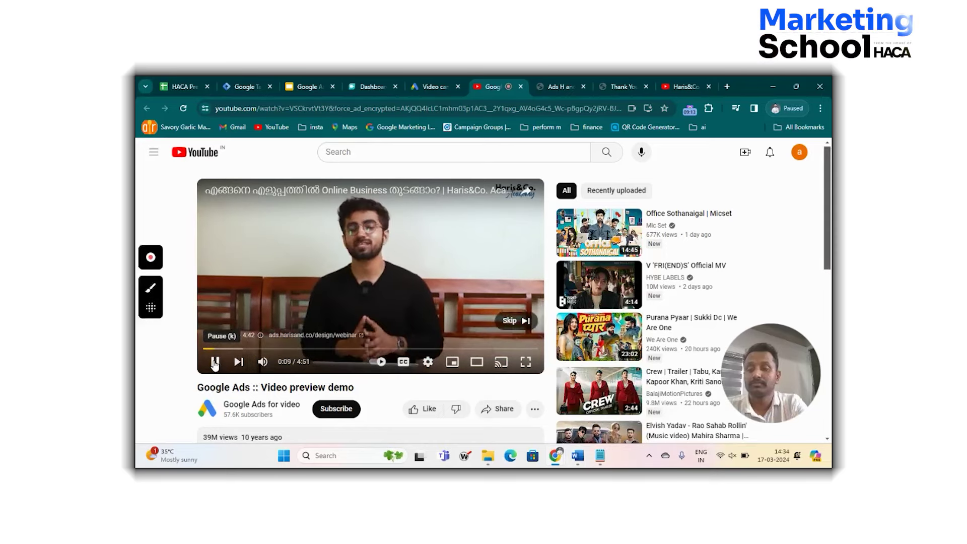
pyautogui.click(214, 363)
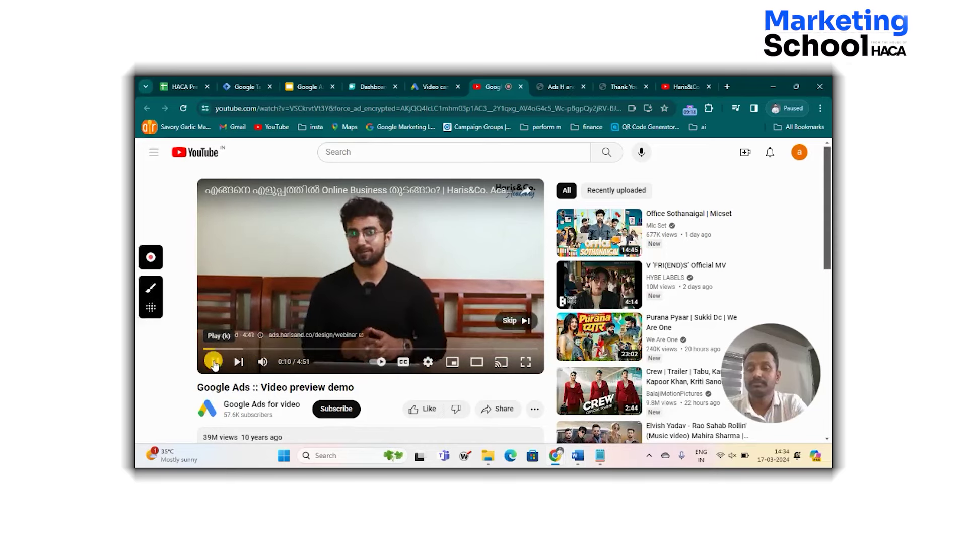
pyautogui.click(429, 88)
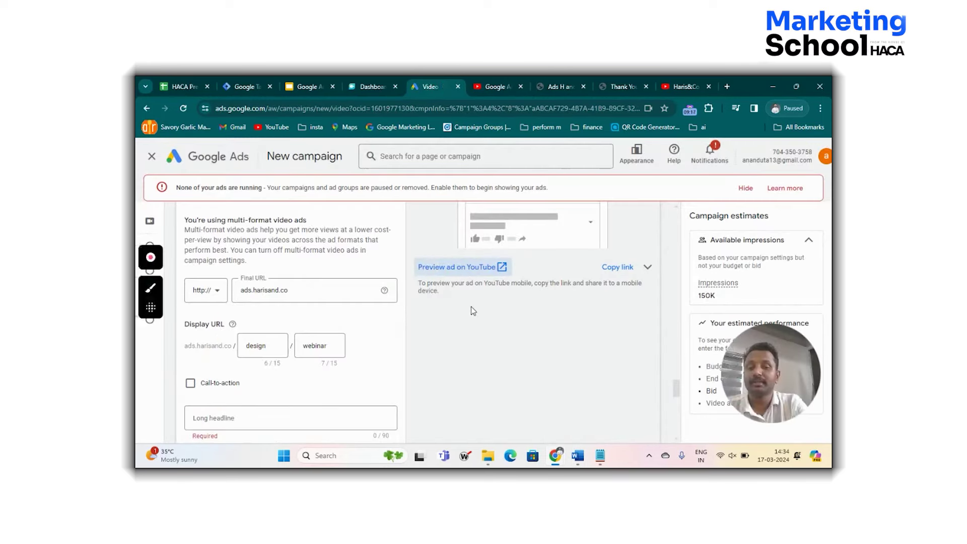
# Enter "Free webinar for designing" as the ad's long headline.
pyautogui.scroll(-2, 540, 349)
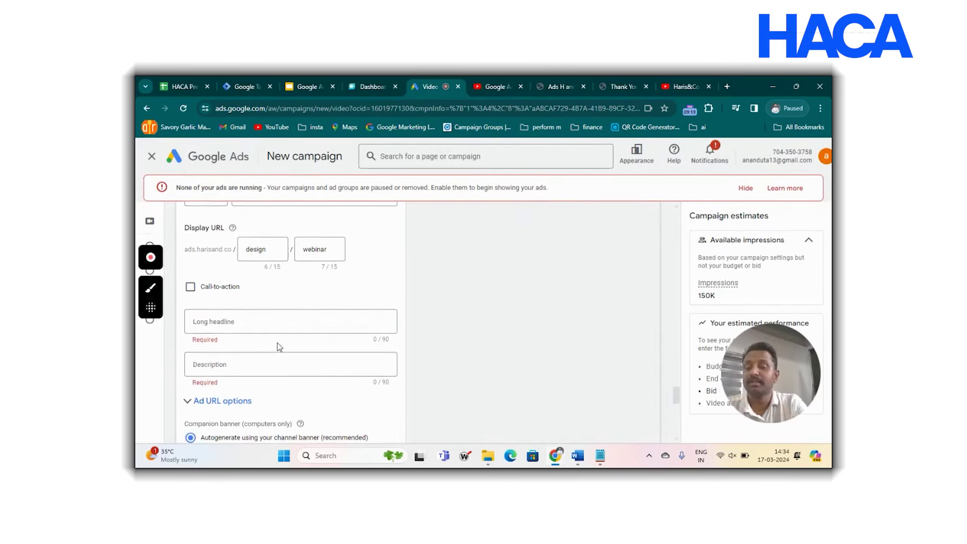
pyautogui.click(271, 320)
pyautogui.click(239, 361)
pyautogui.click(219, 321)
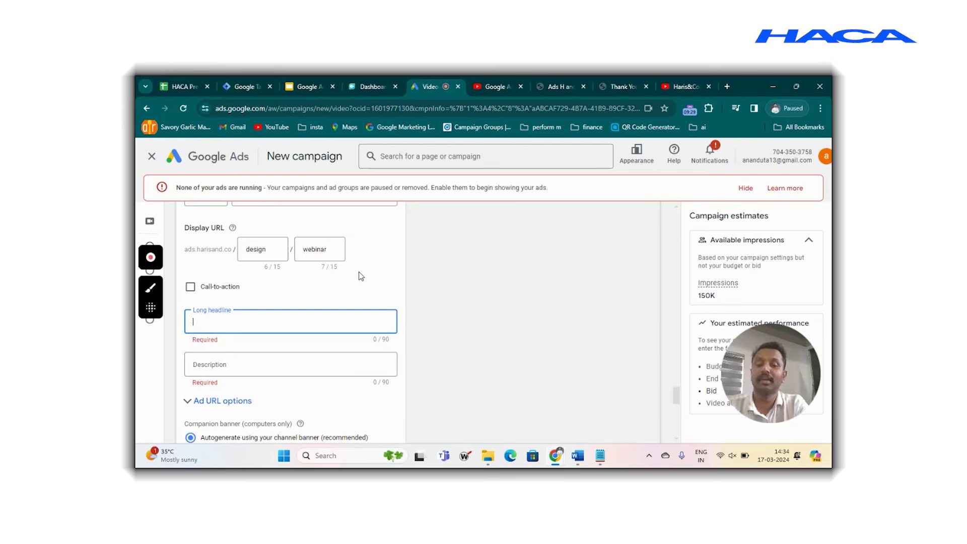
pyautogui.scroll(-1, 361, 276)
pyautogui.scroll(-3, 359, 275)
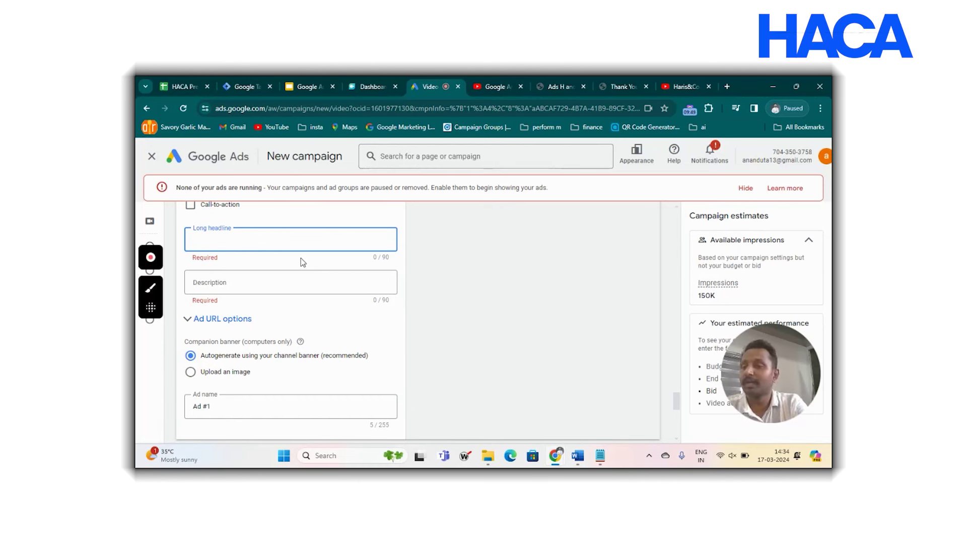
pyautogui.write('Free webinar for designing')
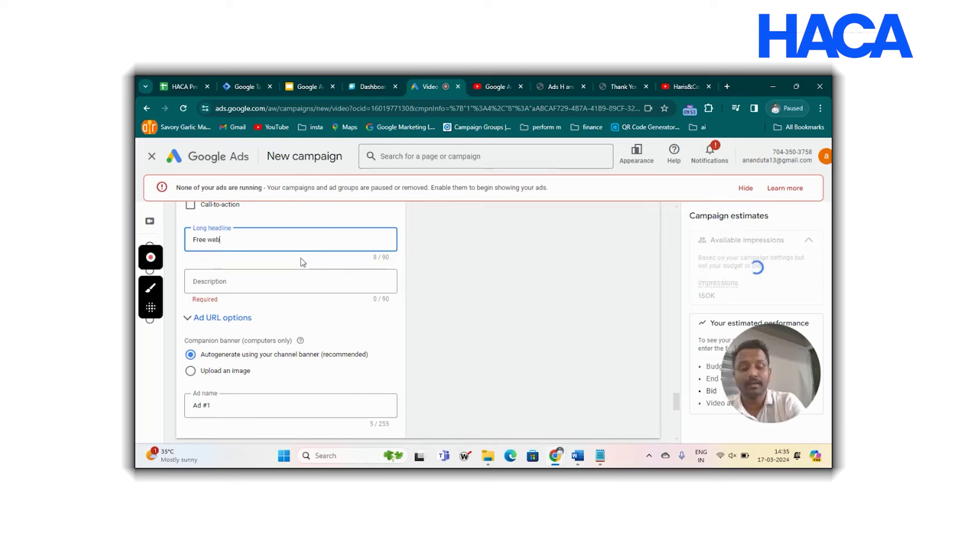
# Enter "Learn about designing through our power packed webinar" as the ad's description.
pyautogui.click(255, 283)
pyautogui.write('Learn a')
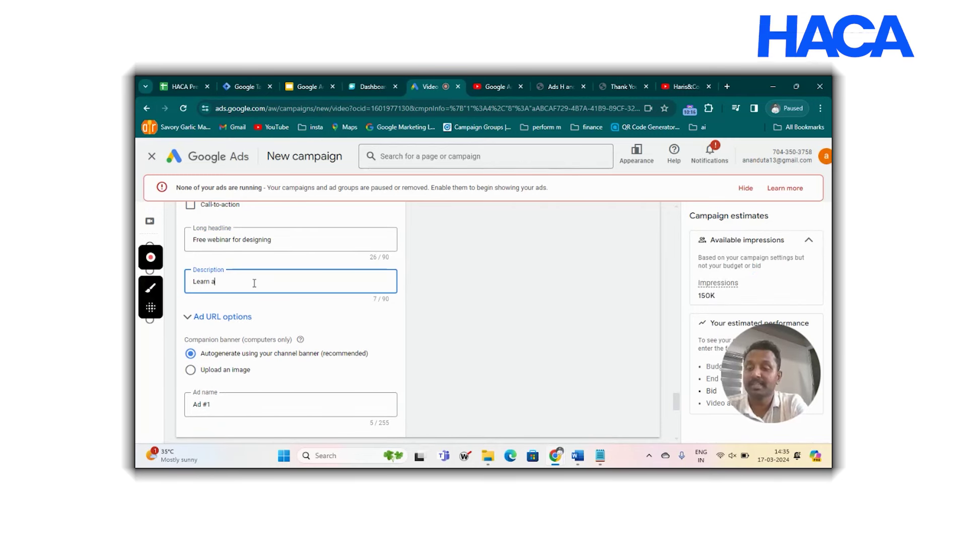
pyautogui.write('bout designing through our power packed webinar')
pyautogui.scroll(-2, 338, 300)
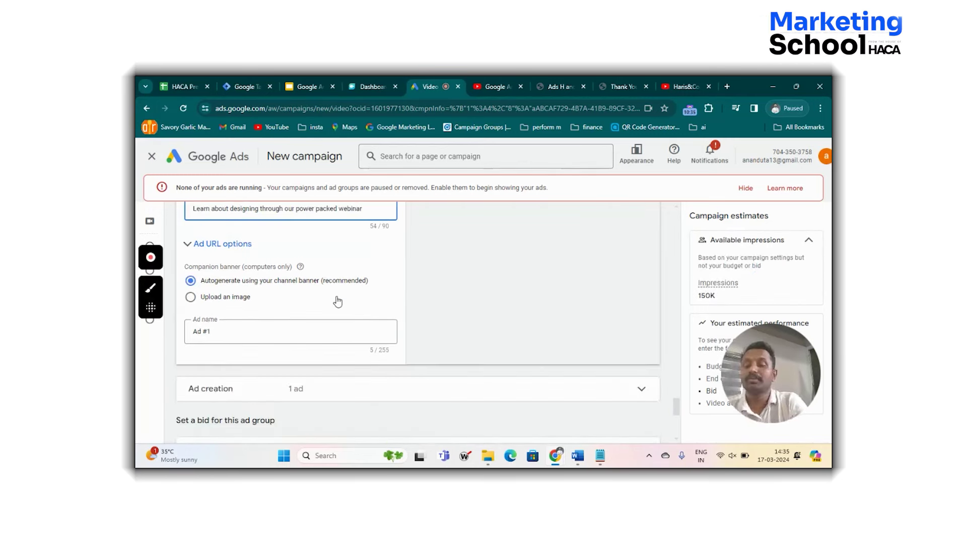
# Rename the ad as "Demo ad".
pyautogui.moveTo(272, 323); pyautogui.dragTo(166, 328)
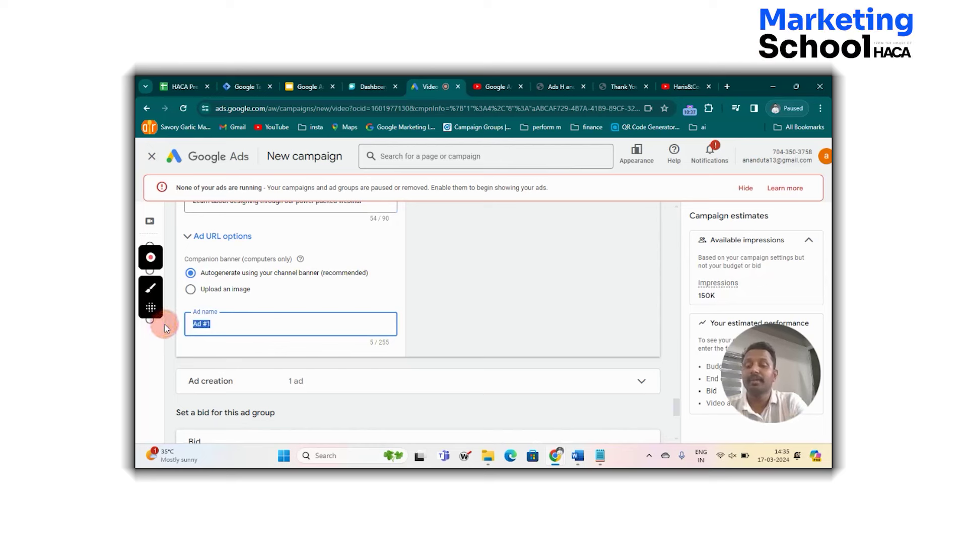
pyautogui.press('BackSpace')
pyautogui.write('Demo ad')
pyautogui.click(304, 298)
pyautogui.scroll(1, 304, 298)
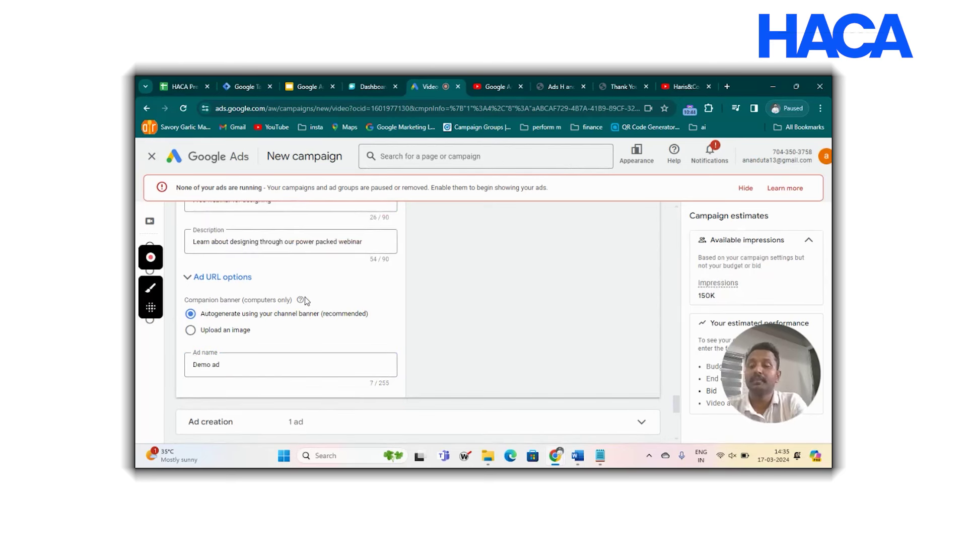
# Expand the ad URL options and review the tracking template, final URL suffix and custom parameter fields against the ad's final and display URLs.
pyautogui.click(245, 285)
pyautogui.scroll(-1, 304, 305)
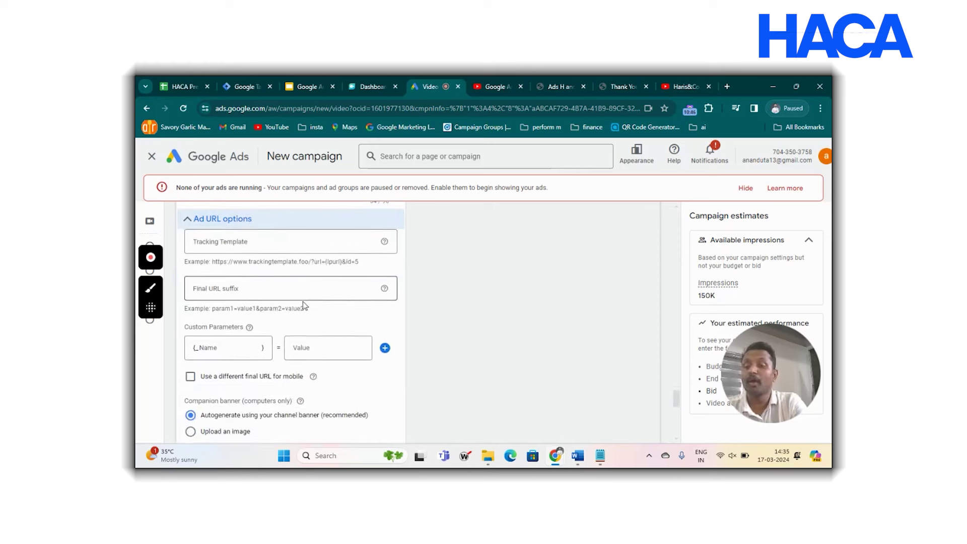
pyautogui.scroll(1, 304, 302)
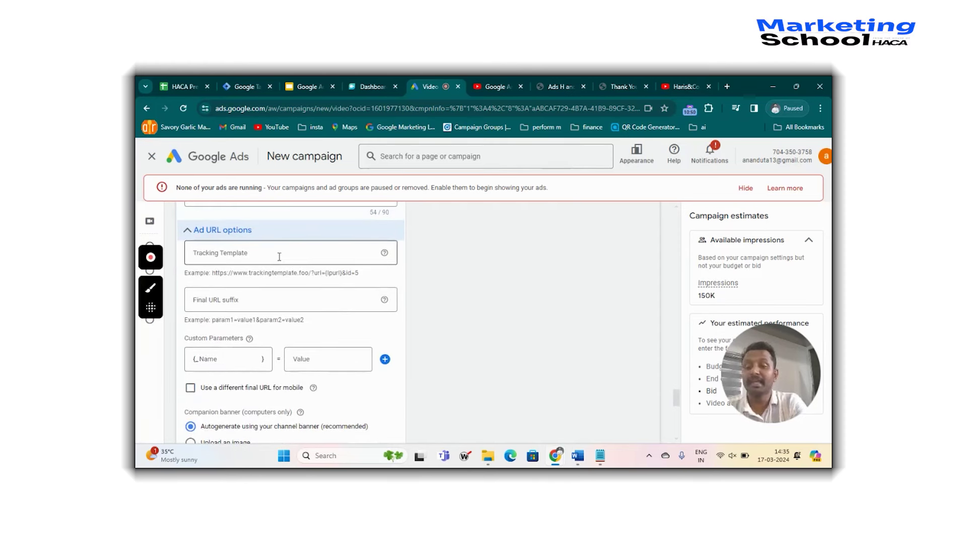
pyautogui.scroll(3, 309, 240)
pyautogui.scroll(2, 308, 240)
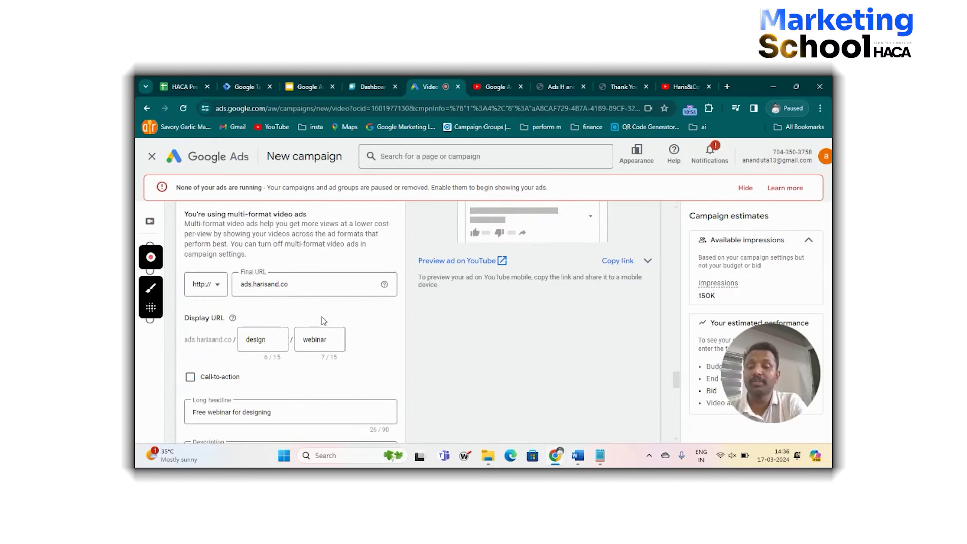
pyautogui.scroll(-5, 324, 320)
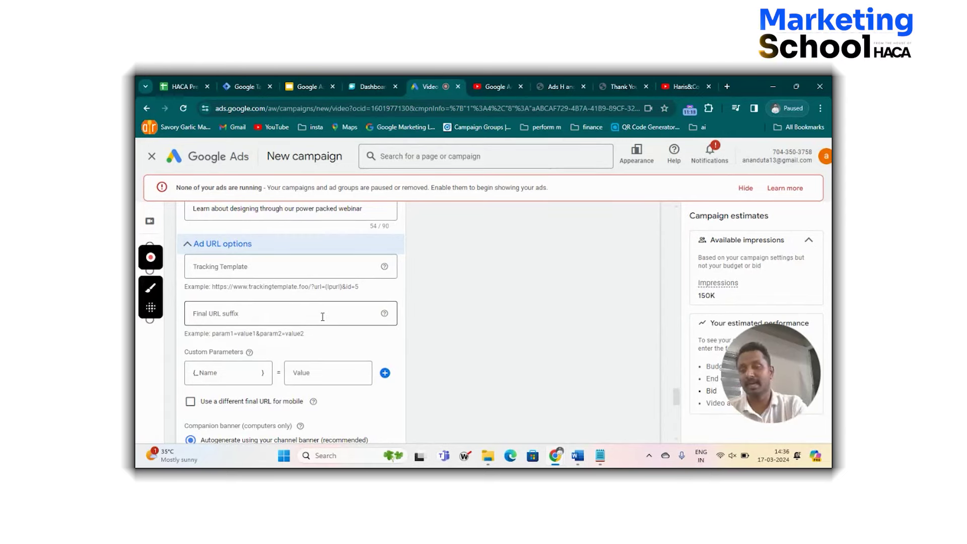
pyautogui.scroll(-3, 323, 317)
pyautogui.scroll(-2, 322, 321)
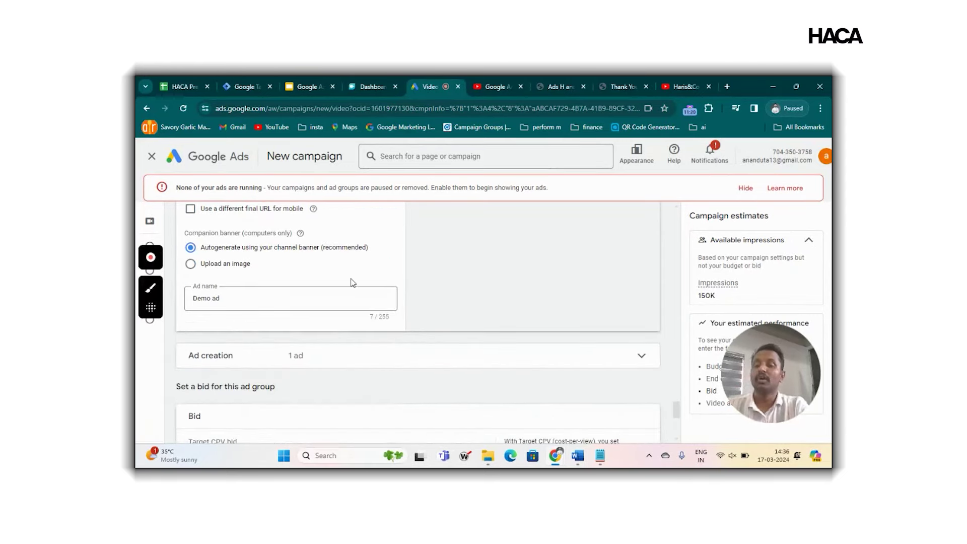
pyautogui.scroll(5, 353, 282)
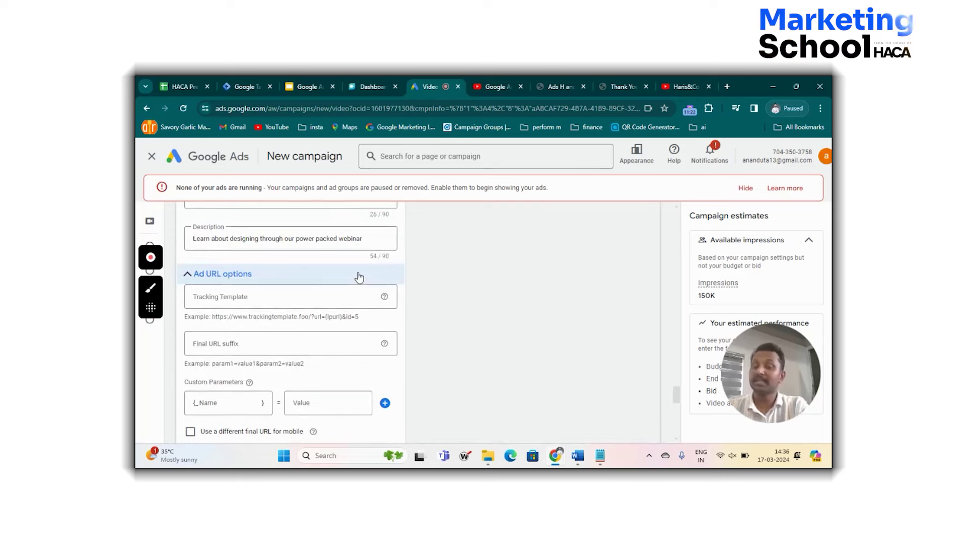
# Search Google for "utm parameter builders" in a new browser tab and open the Google Analytics Campaign URL Builder.
pyautogui.click(726, 86)
pyautogui.write('utm pa')
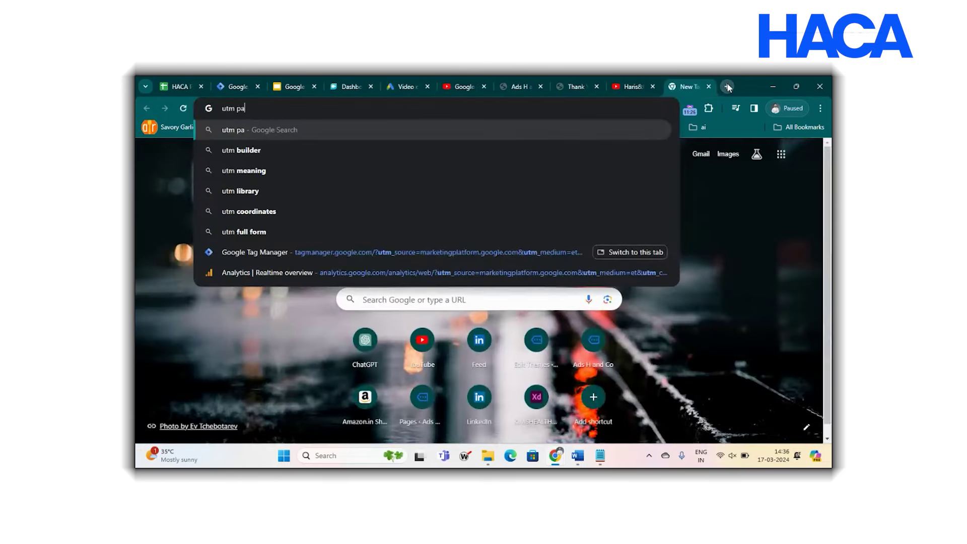
pyautogui.write('rameter builders')
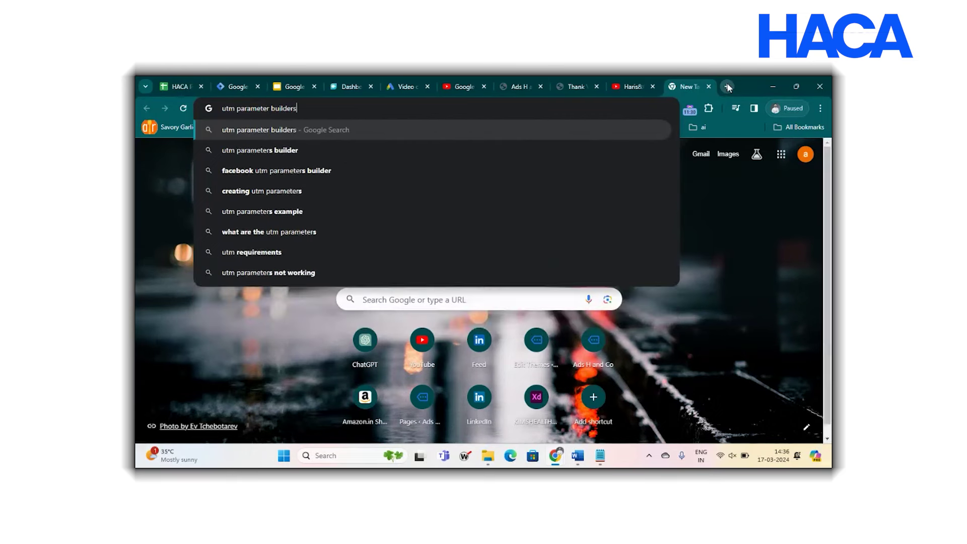
pyautogui.press('Return')
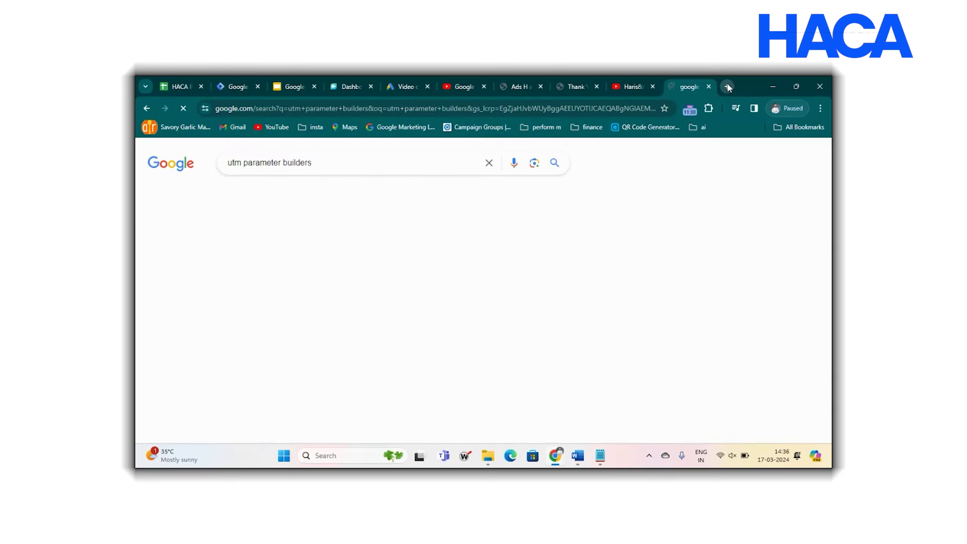
pyautogui.click(325, 305)
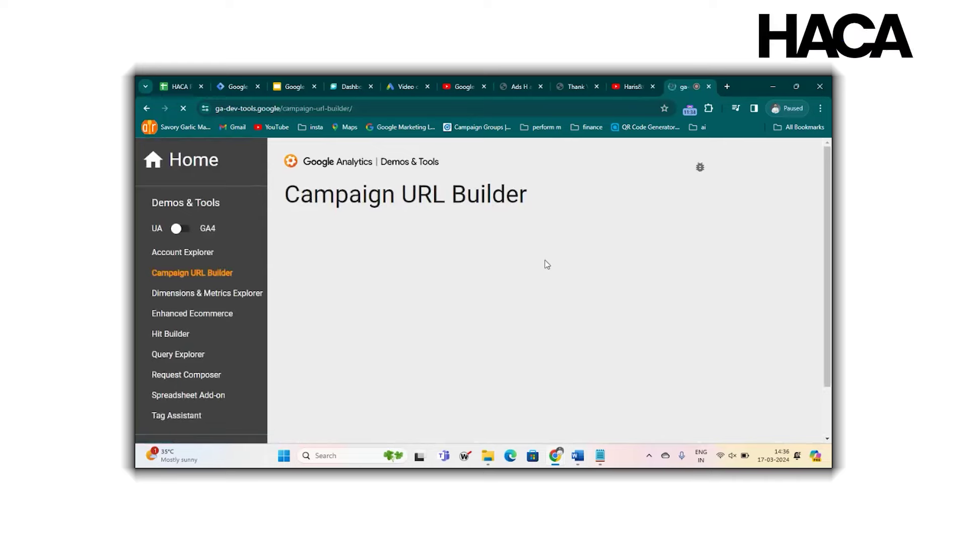
pyautogui.click(524, 84)
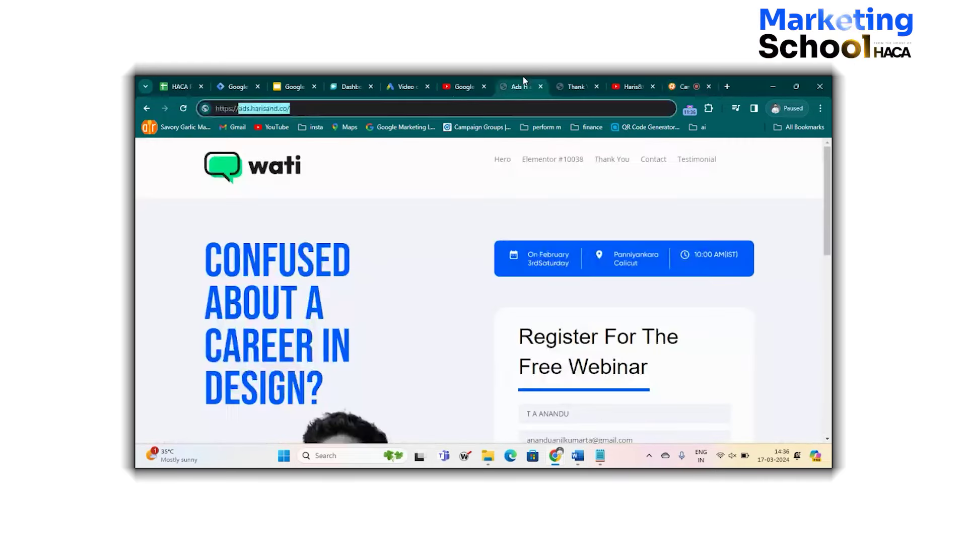
pyautogui.click(325, 107)
pyautogui.hotkey('ctrl', 'c')
pyautogui.click(686, 85)
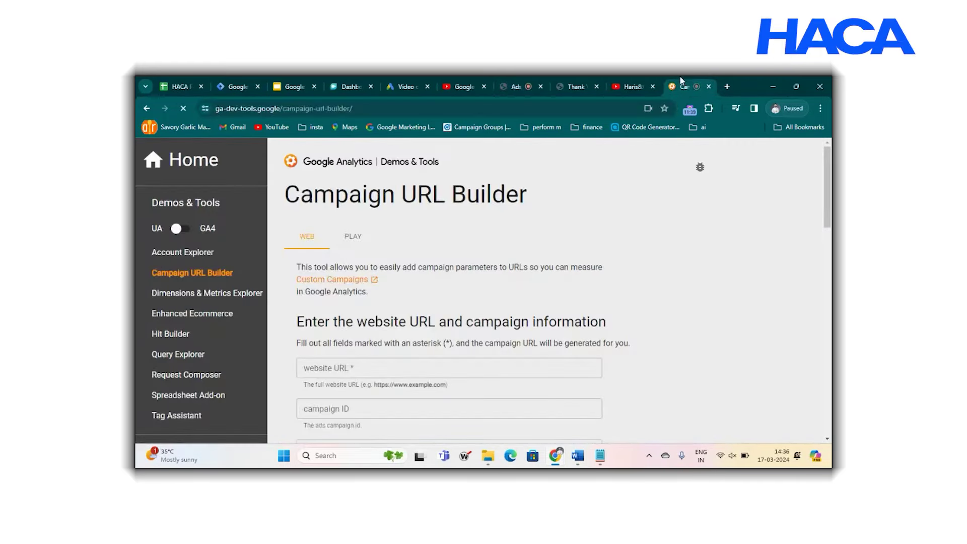
pyautogui.click(346, 369)
pyautogui.hotkey('ctrl', 'v')
pyautogui.scroll(-2, 378, 290)
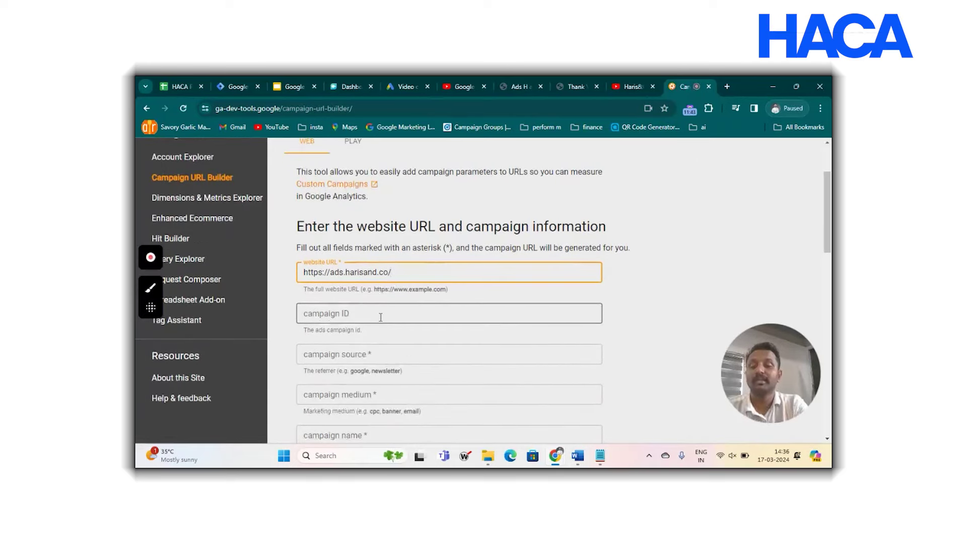
# Set the campaign source to "youtube" in the Campaign URL Builder.
pyautogui.scroll(-4, 379, 317)
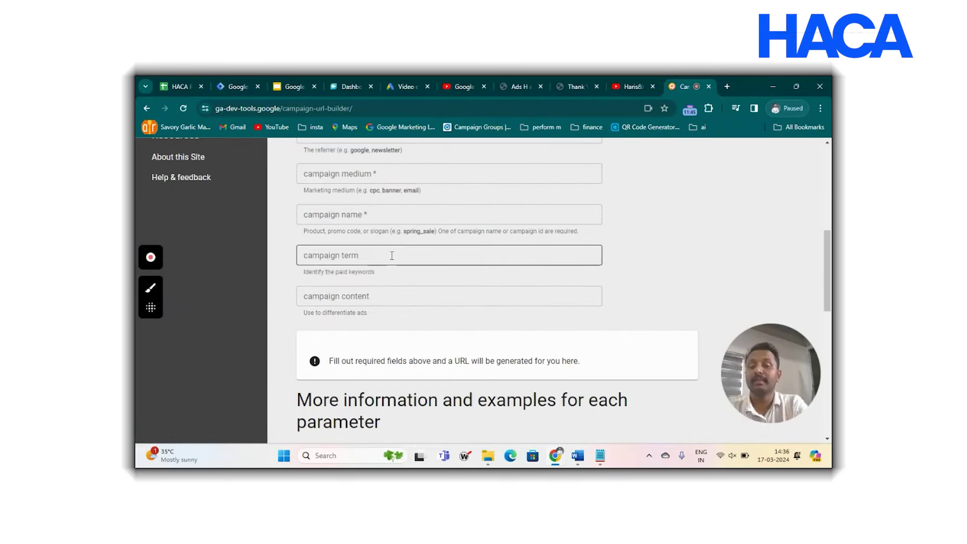
pyautogui.scroll(3, 391, 256)
pyautogui.click(368, 269)
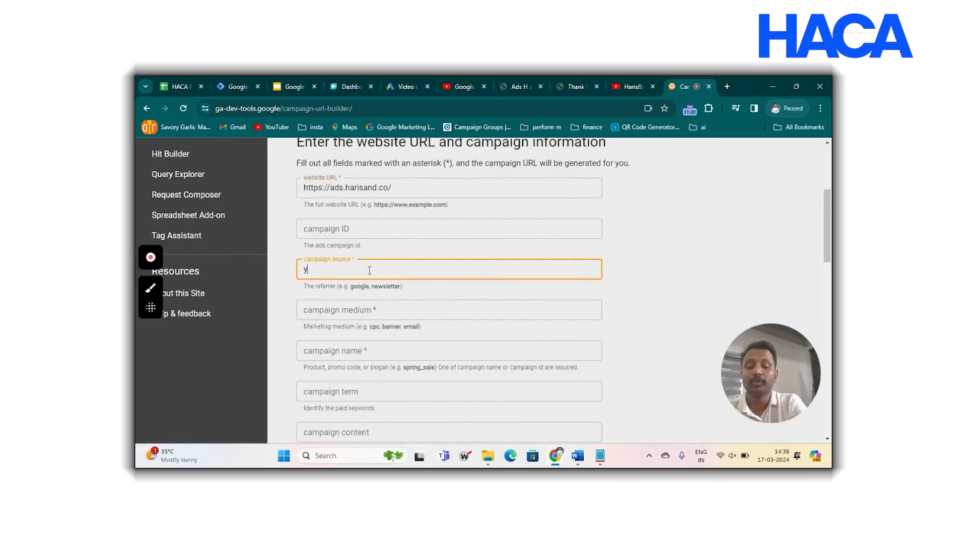
pyautogui.write('youtube')
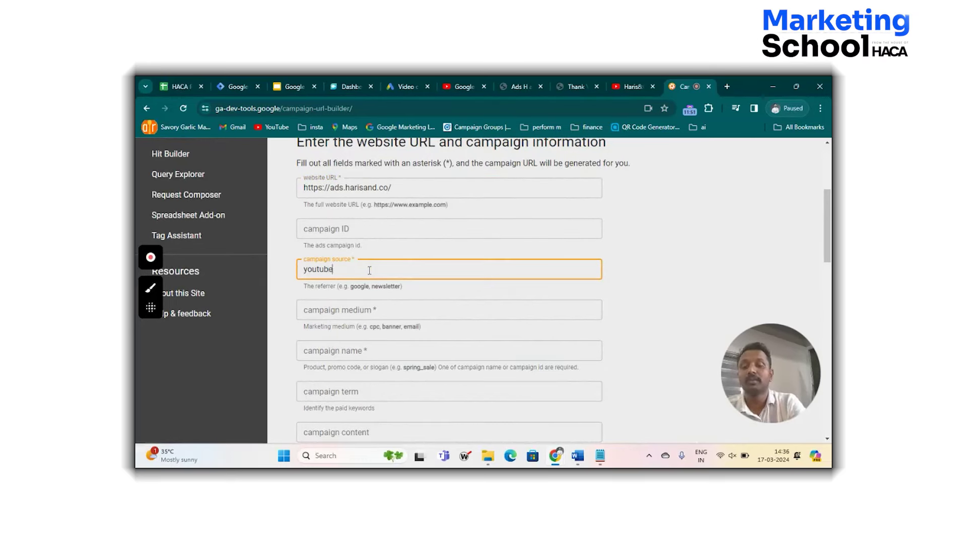
# Set the campaign medium to "video" and the campaign name to "demo".
pyautogui.click(361, 350)
pyautogui.scroll(-3, 362, 347)
pyautogui.scroll(-2, 362, 348)
pyautogui.scroll(6, 362, 347)
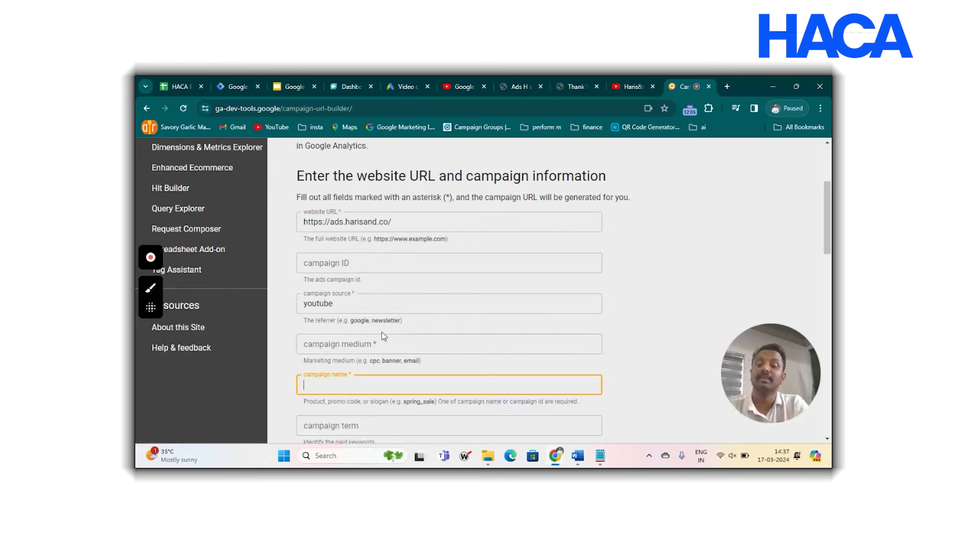
pyautogui.scroll(-2, 380, 334)
pyautogui.click(353, 334)
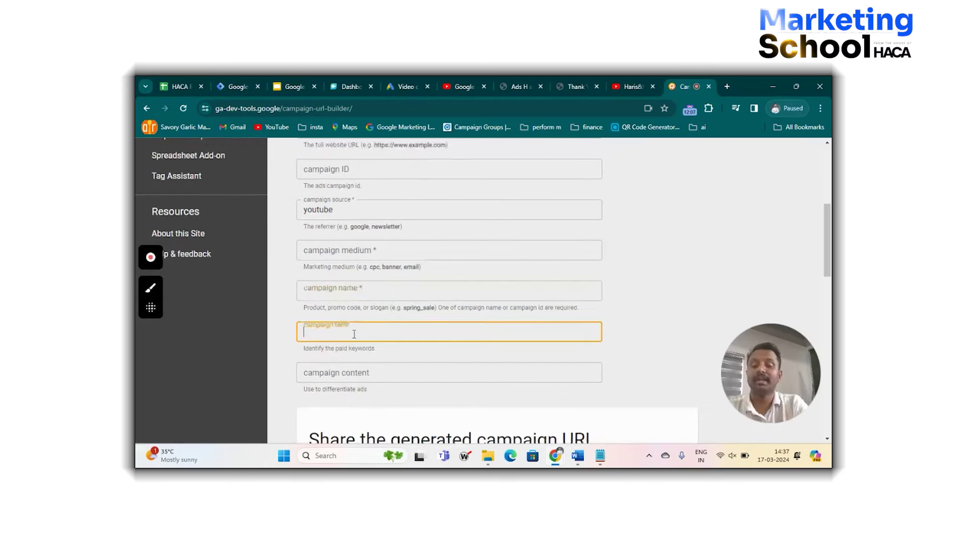
pyautogui.click(372, 253)
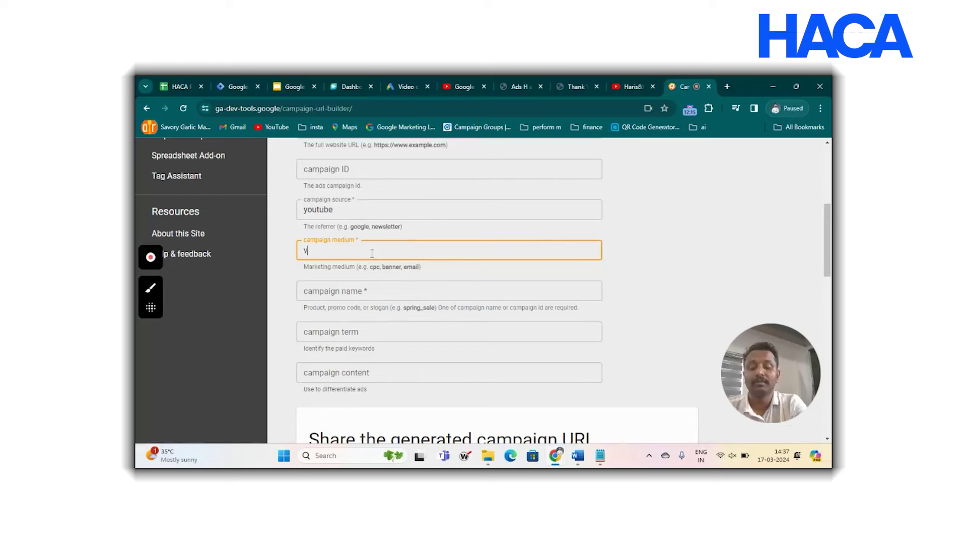
pyautogui.click(364, 294)
pyautogui.write('demo')
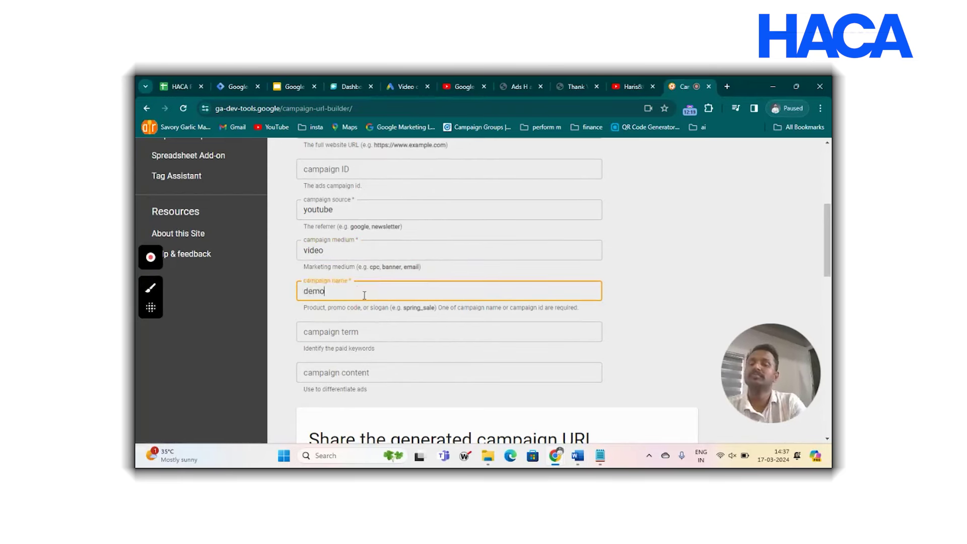
# Copy the generated campaign URL containing the UTM source, medium and campaign parameters.
pyautogui.scroll(-3, 718, 241)
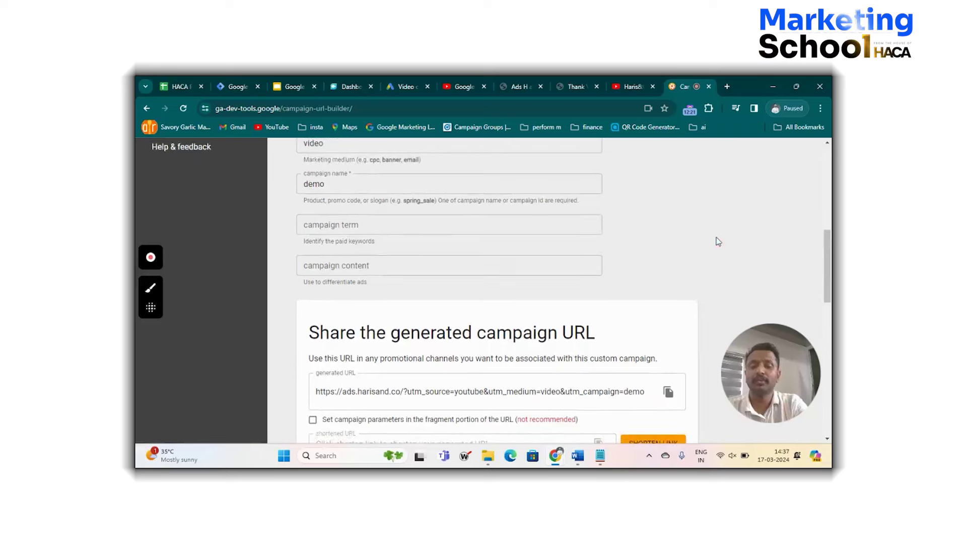
pyautogui.scroll(-2, 718, 240)
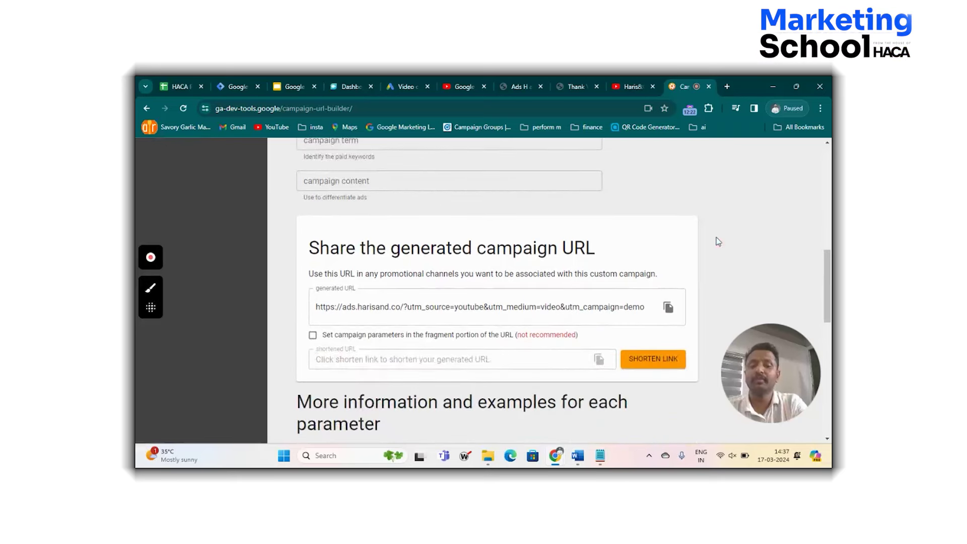
pyautogui.click(669, 308)
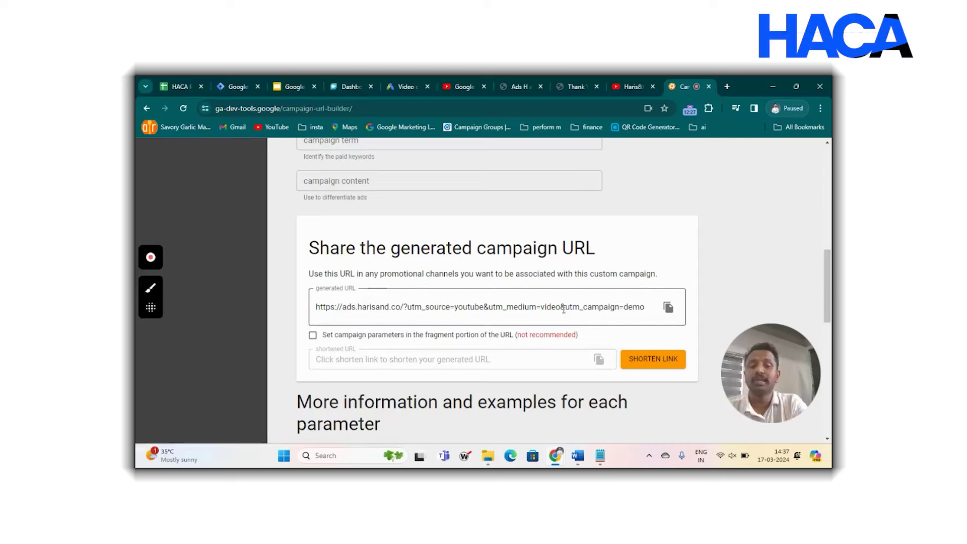
# Switch the Campaign URL Builder from UA to GA4, review the campaign fields and generated URL, and return to the YouTube ad preview.
pyautogui.scroll(1, 523, 262)
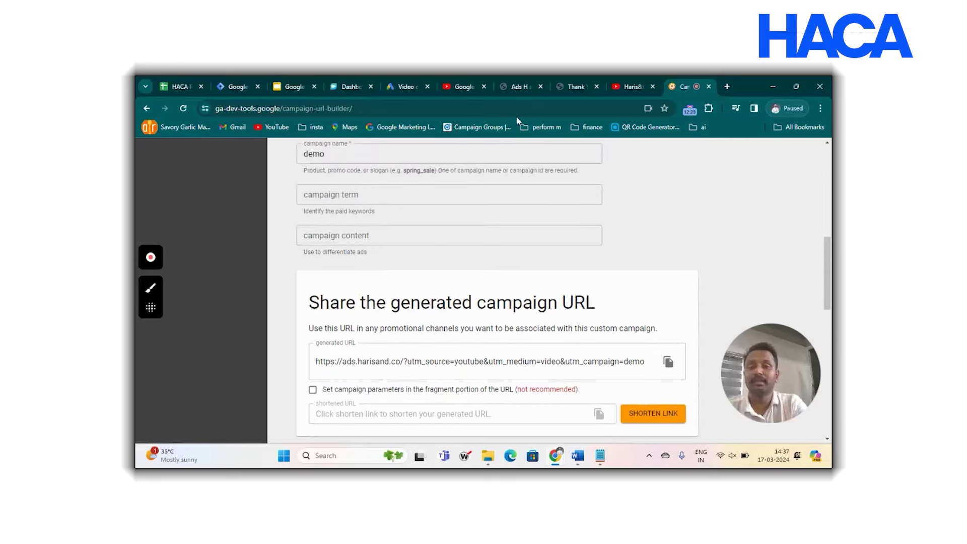
pyautogui.scroll(10, 440, 220)
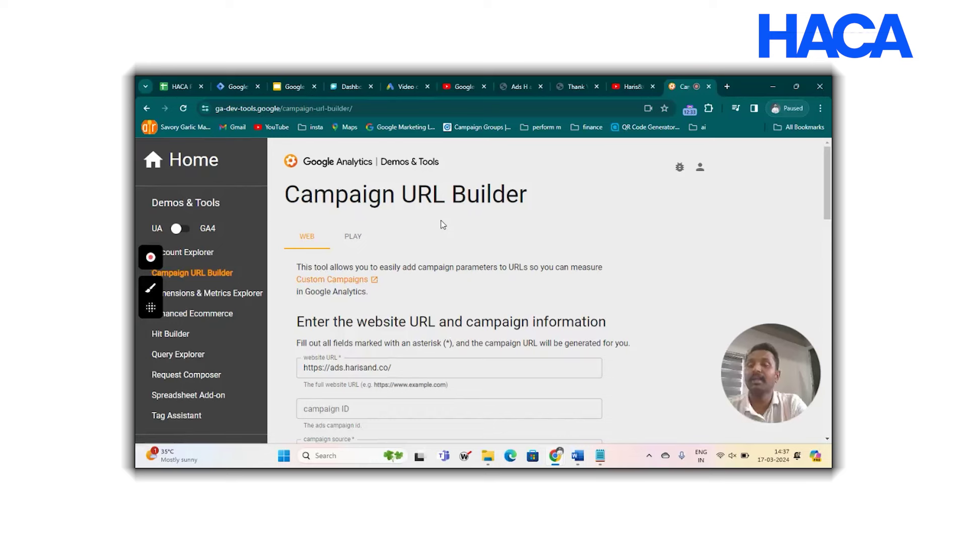
pyautogui.click(189, 230)
pyautogui.scroll(-2, 503, 242)
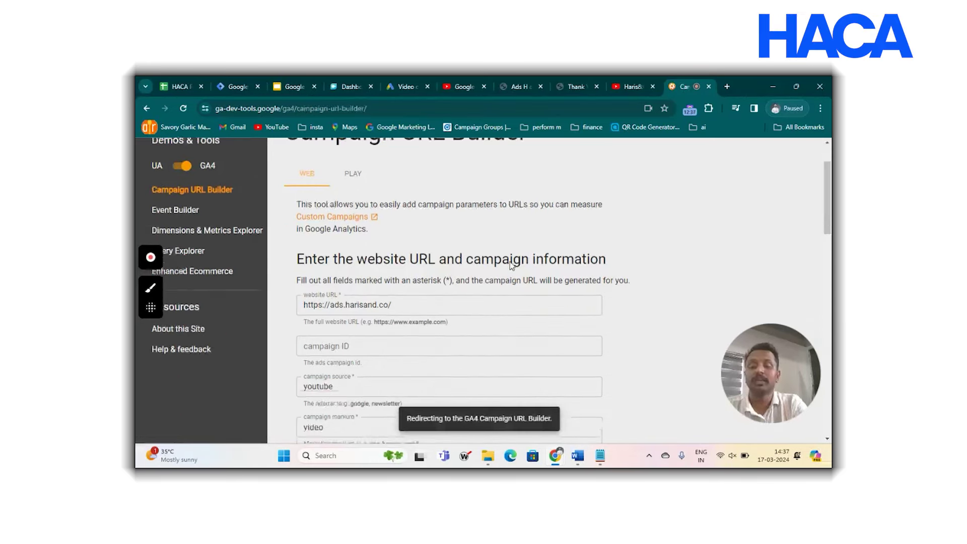
pyautogui.scroll(-5, 511, 262)
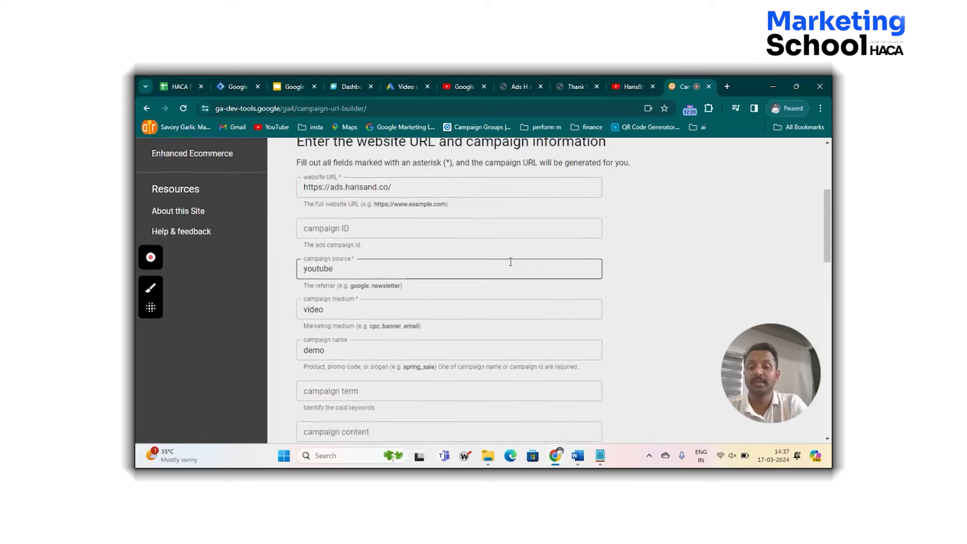
pyautogui.scroll(-2, 510, 261)
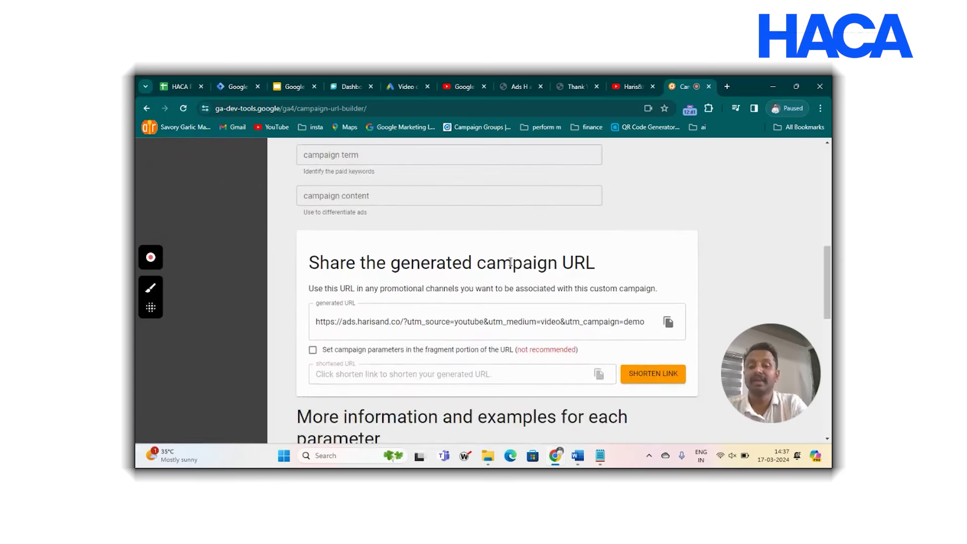
pyautogui.scroll(1, 511, 262)
pyautogui.scroll(3, 510, 261)
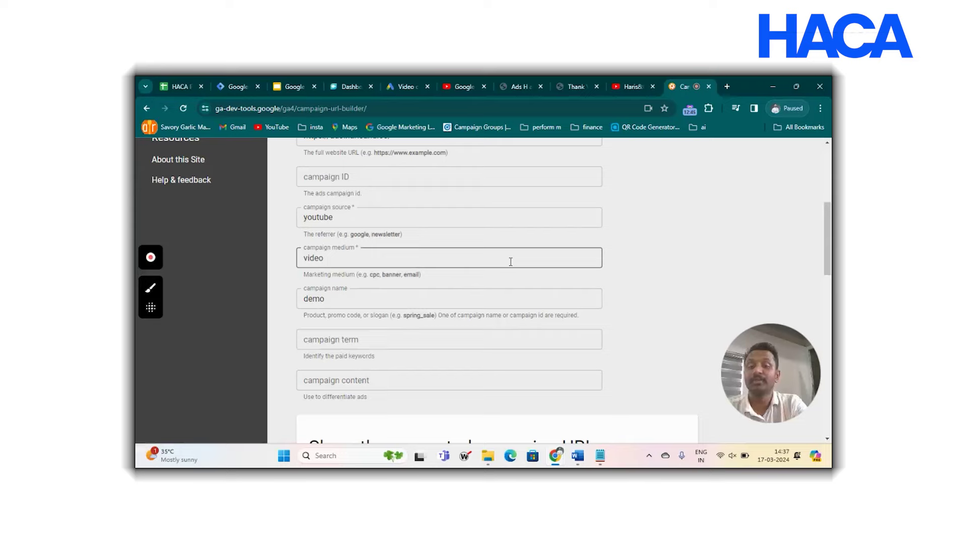
pyautogui.scroll(3, 511, 262)
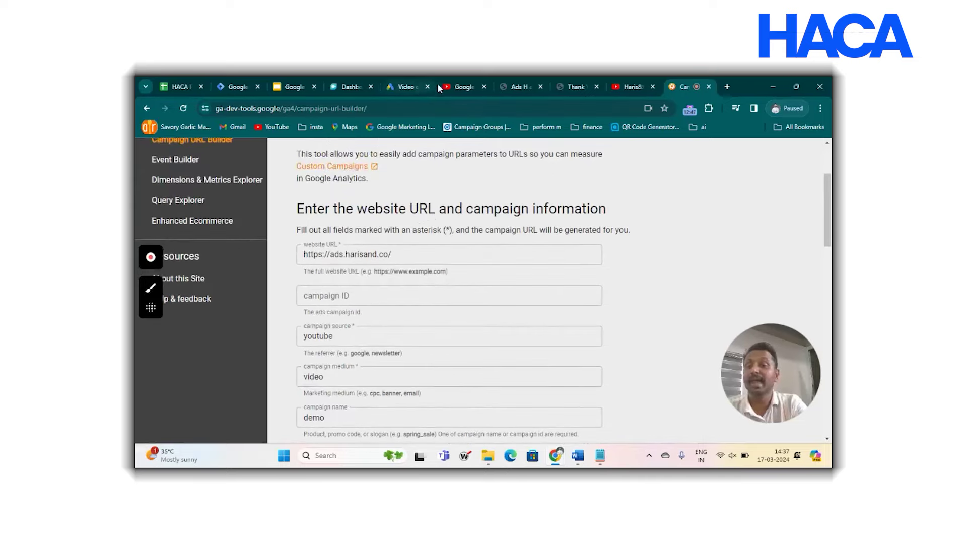
pyautogui.click(454, 84)
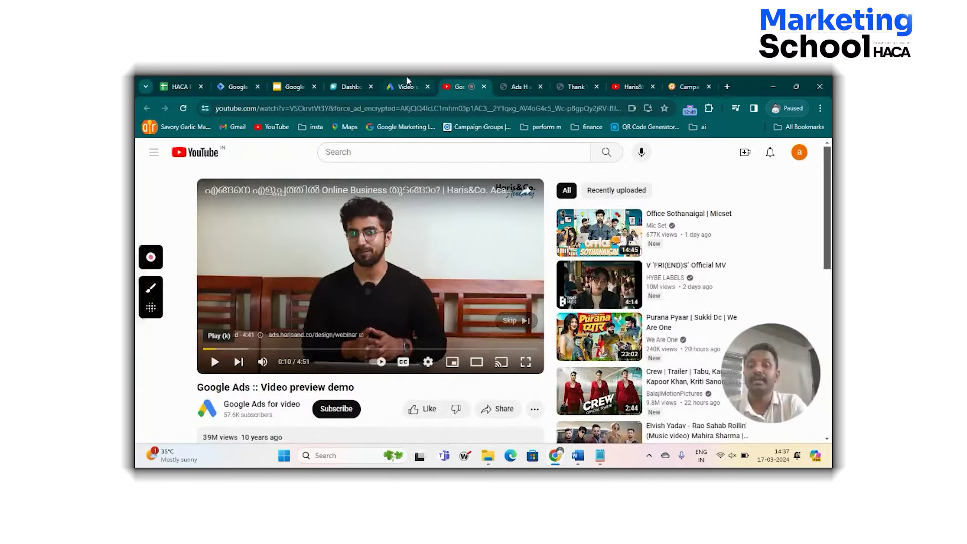
# Return to the Google Ads campaign setup, set the ad group's target CPV bid to ₹10.00 and try to create the campaign.
pyautogui.click(406, 86)
pyautogui.scroll(-10, 402, 283)
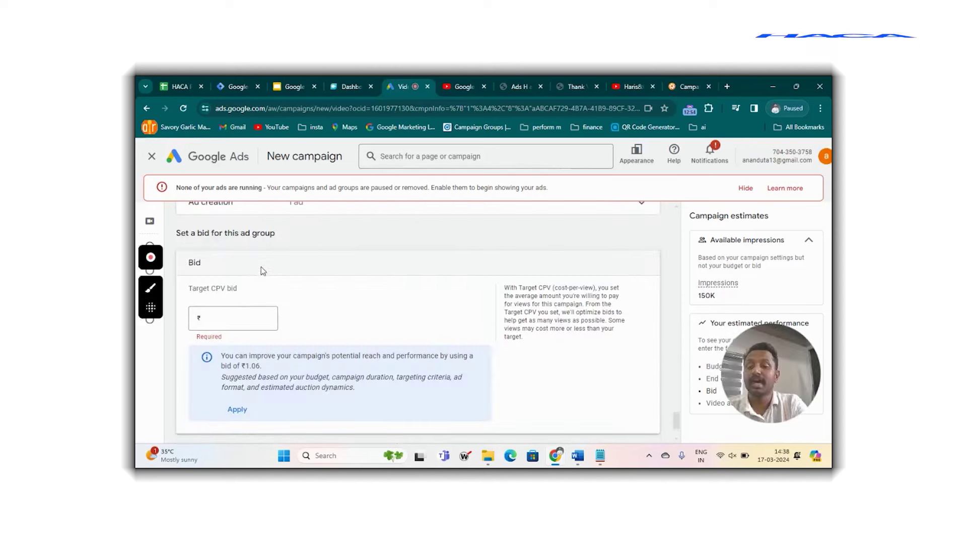
pyautogui.click(238, 309)
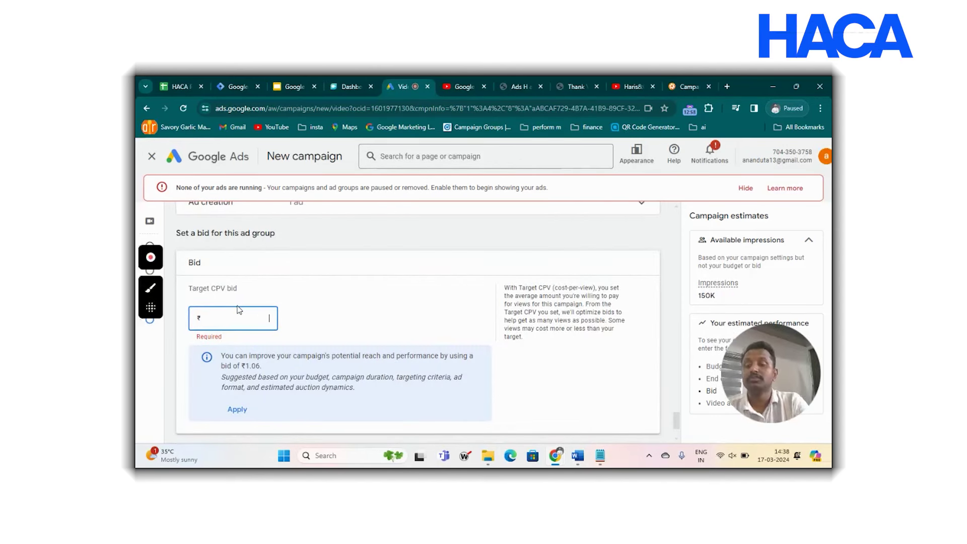
pyautogui.click(228, 315)
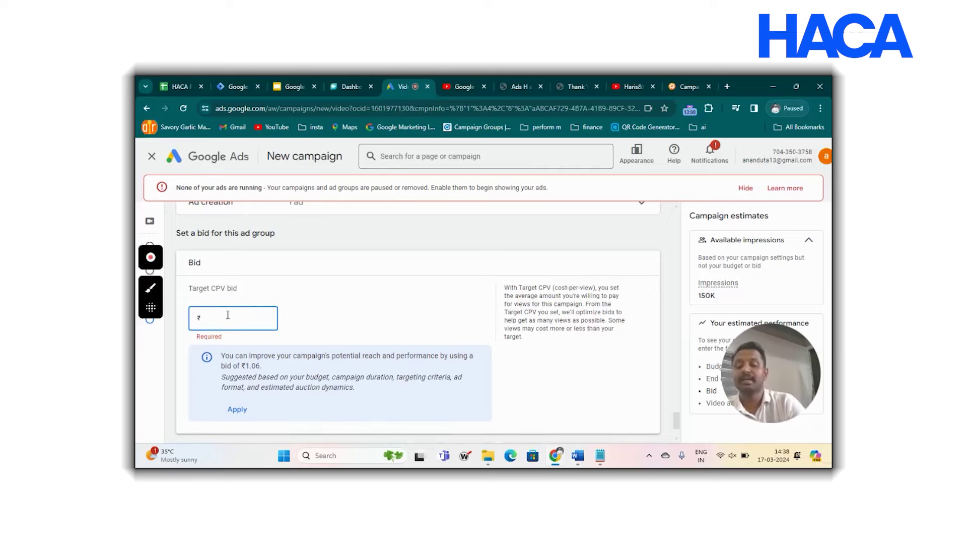
pyautogui.write('10.00')
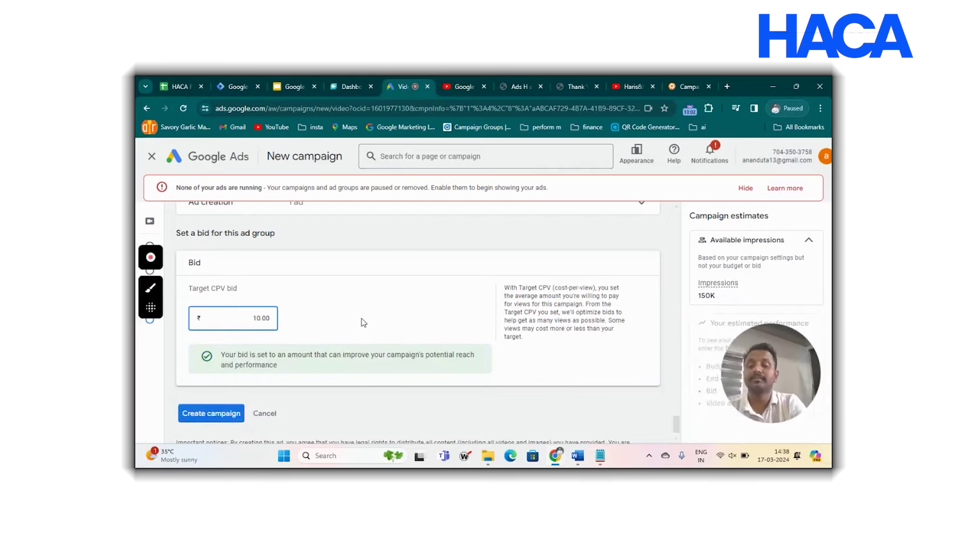
pyautogui.click(226, 414)
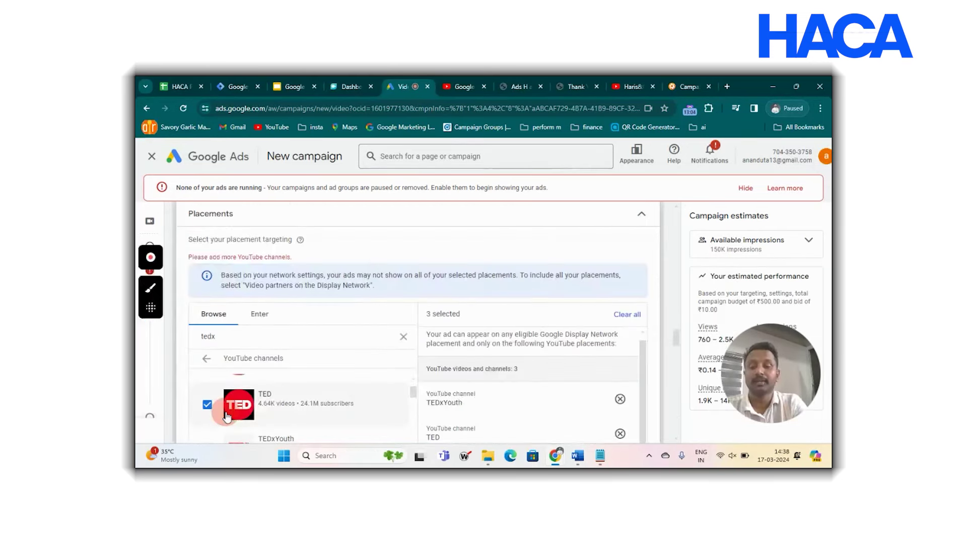
pyautogui.scroll(-5, 425, 363)
pyautogui.scroll(-15, 426, 363)
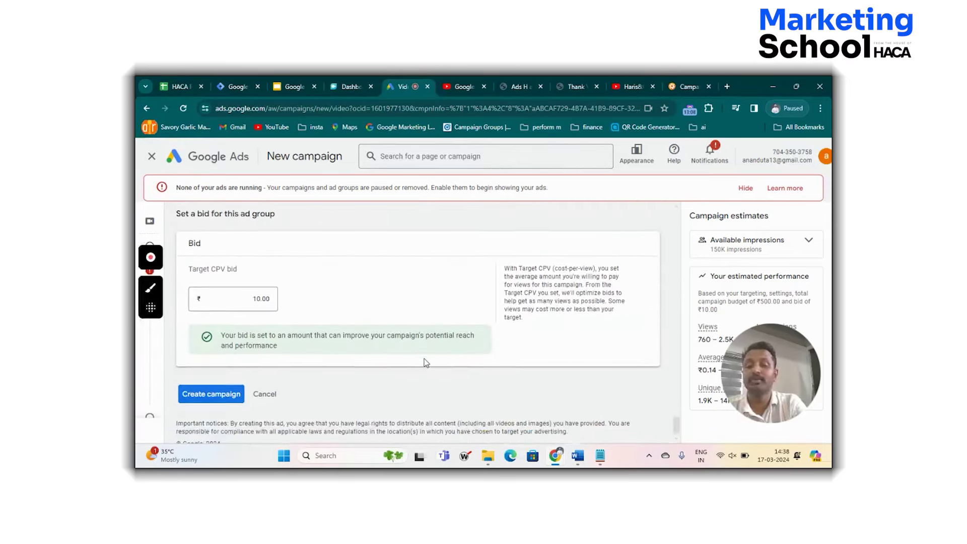
# Search the YouTube channel placements for "school" and add Garry's School, Silly School Education and School For Prophets.
pyautogui.scroll(20, 421, 362)
pyautogui.click(403, 276)
pyautogui.click(274, 298)
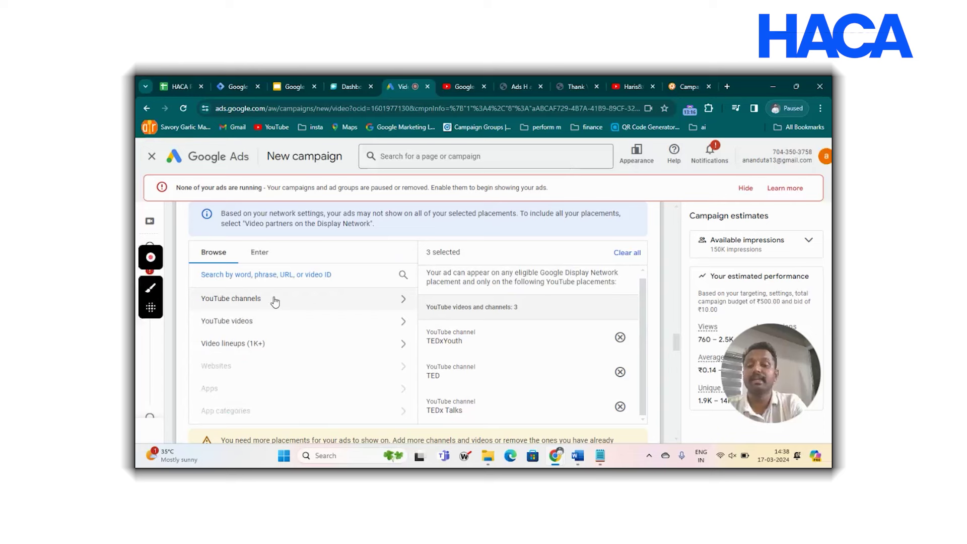
pyautogui.click(303, 300)
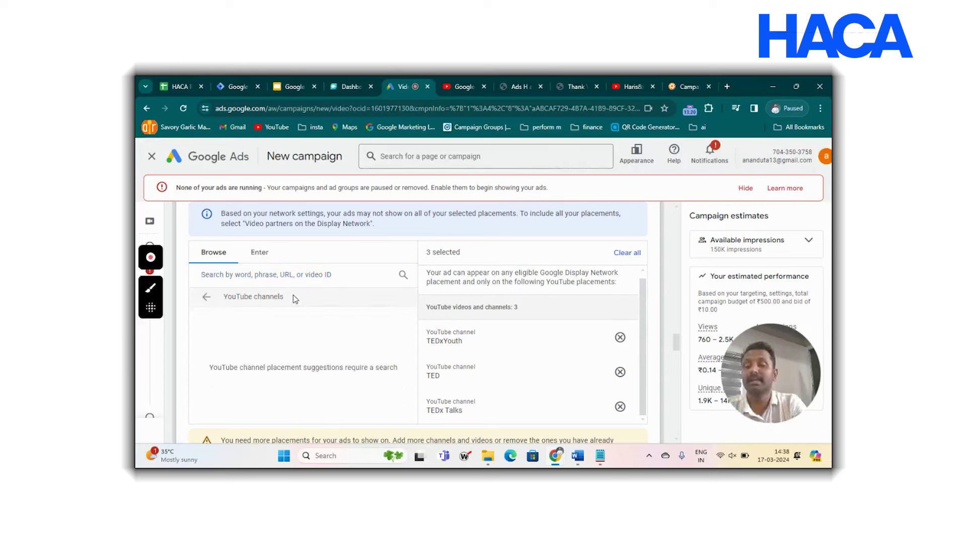
pyautogui.click(286, 270)
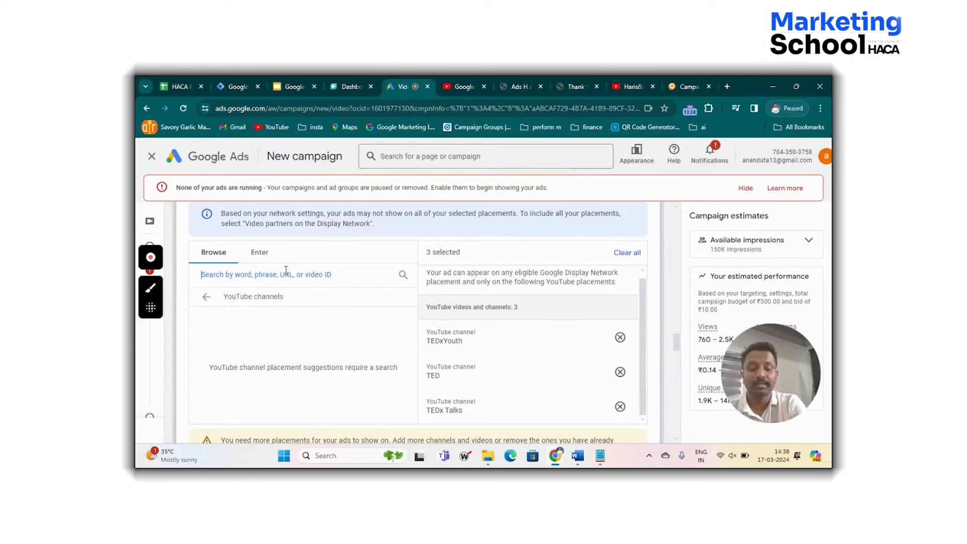
pyautogui.write('school')
pyautogui.scroll(-1, 208, 313)
pyautogui.click(208, 312)
pyautogui.click(207, 358)
pyautogui.scroll(1, 214, 327)
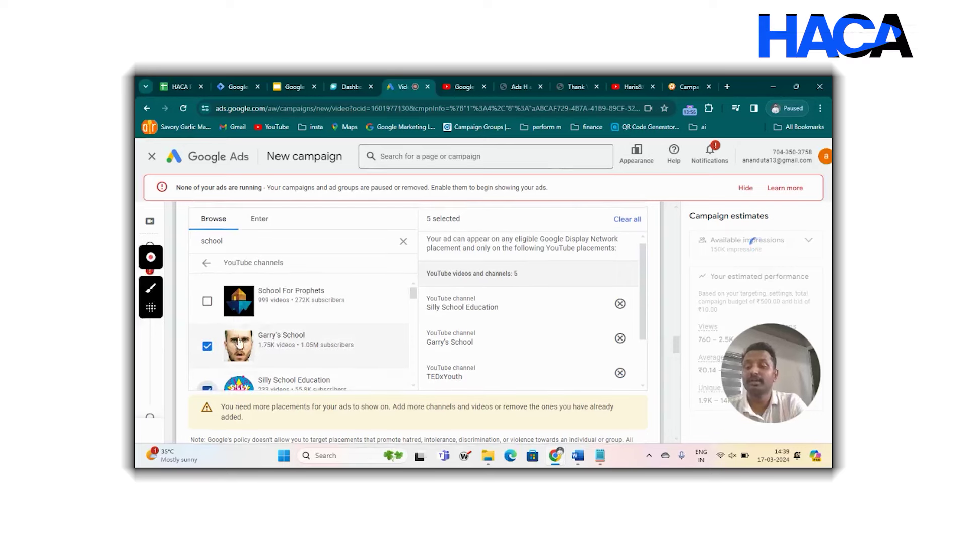
pyautogui.click(207, 302)
# Look through the remaining school channels for suitable placements, and search the YouTube channels for "think".
pyautogui.scroll(2, 276, 312)
pyautogui.scroll(-3, 276, 316)
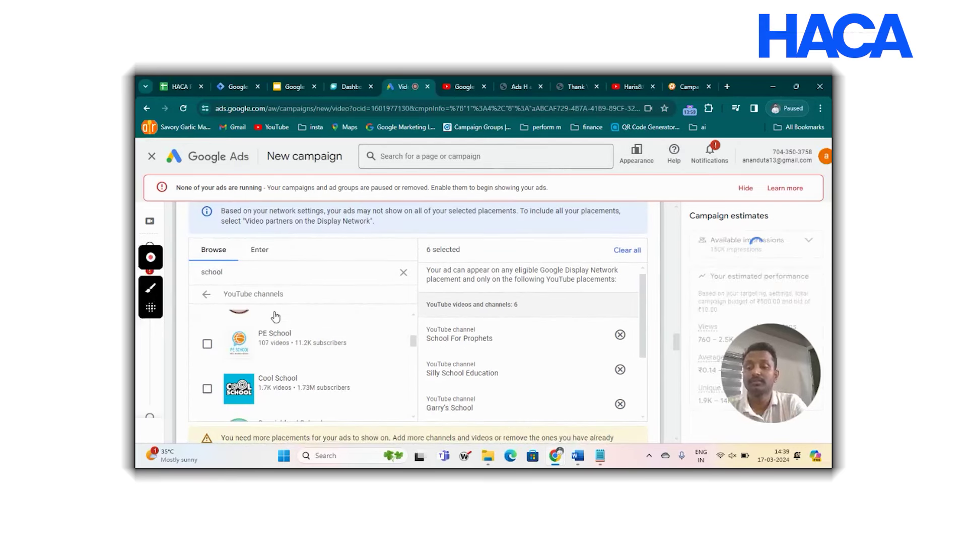
pyautogui.scroll(2, 271, 331)
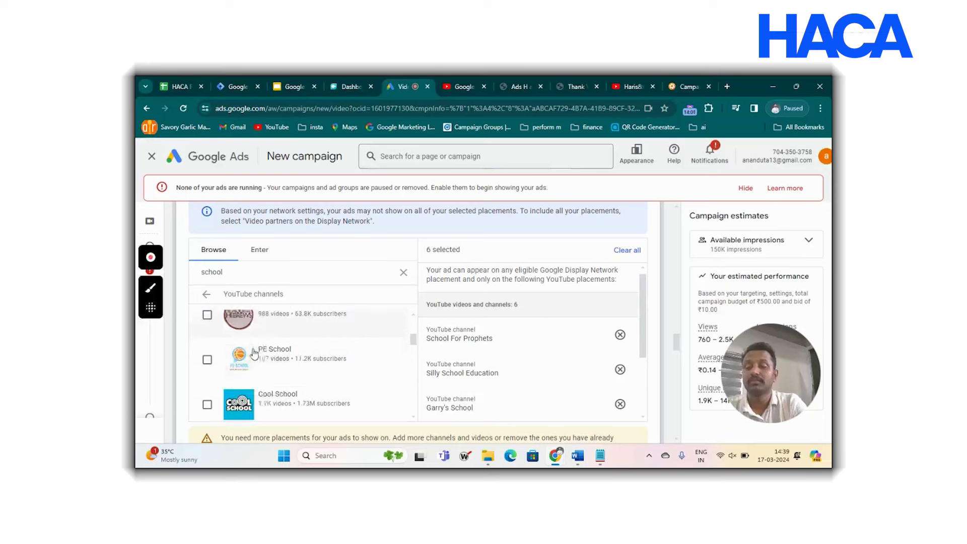
pyautogui.scroll(-2, 254, 354)
pyautogui.scroll(-5, 311, 350)
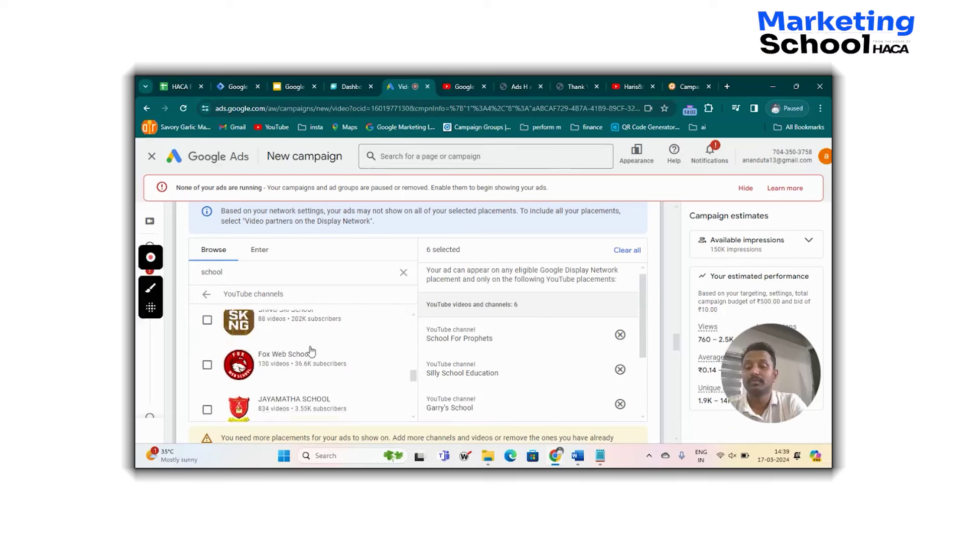
pyautogui.scroll(-3, 311, 350)
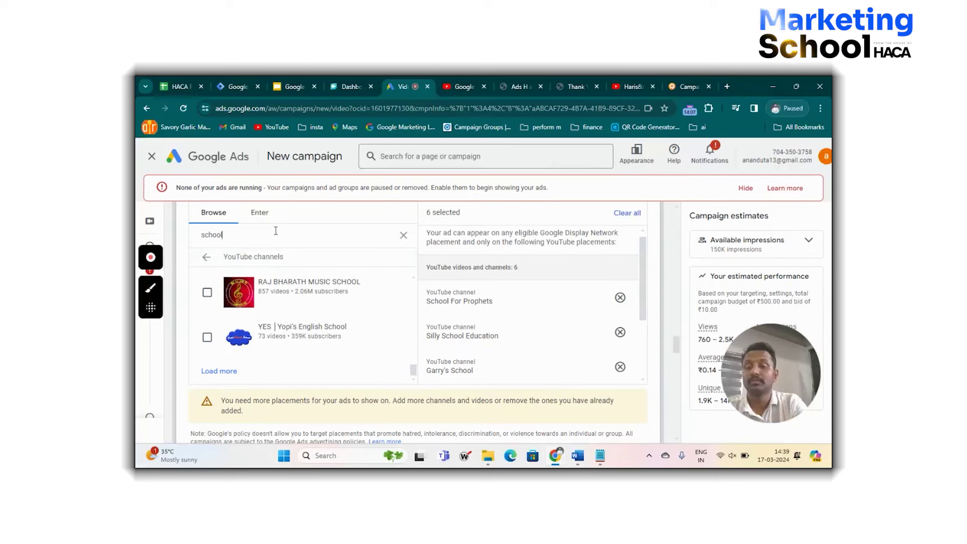
pyautogui.moveTo(163, 235)
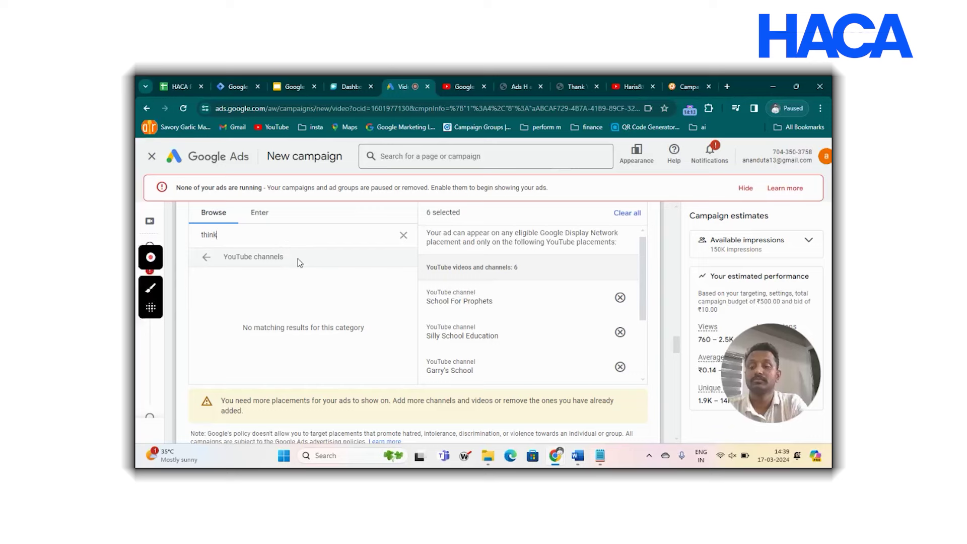
pyautogui.scroll(-1, 315, 287)
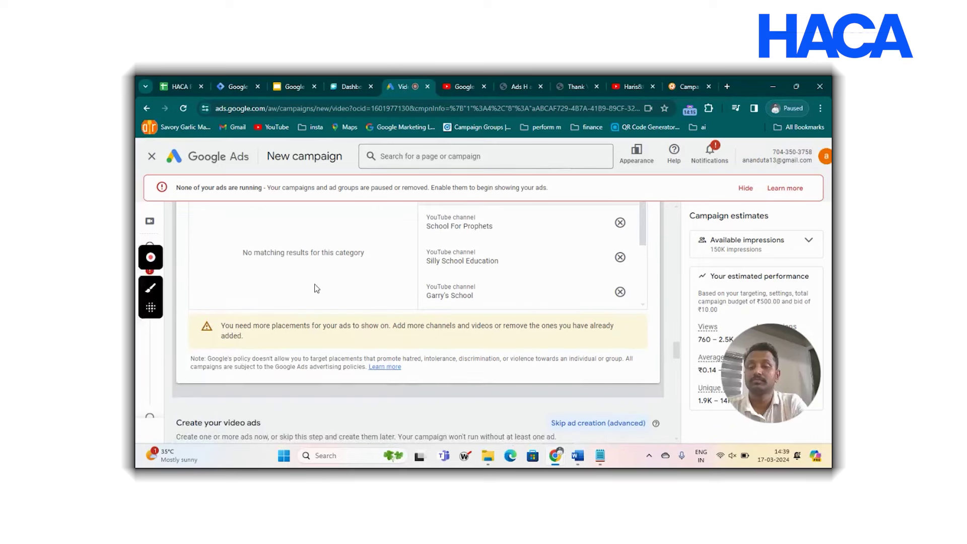
pyautogui.scroll(2, 310, 288)
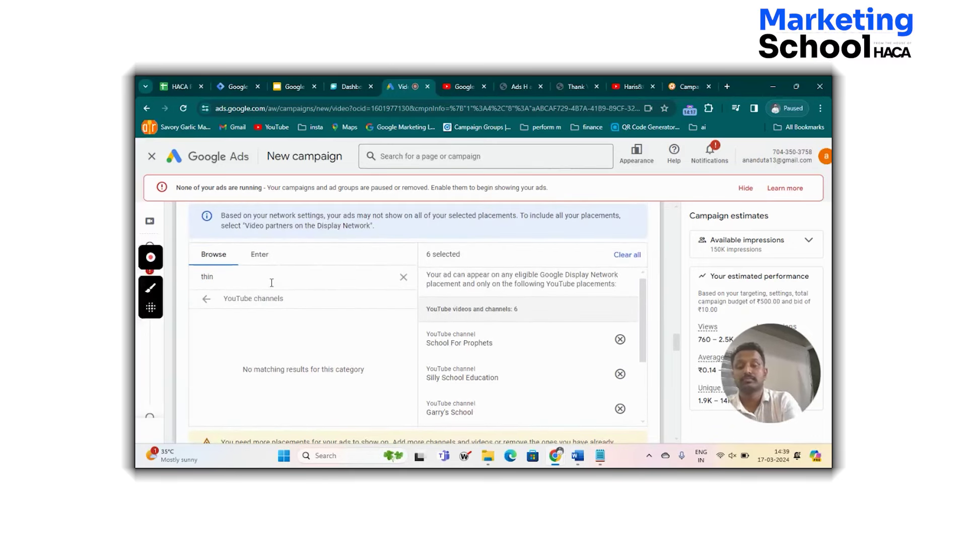
# Search the YouTube channel placements for "business" and add Business Impact, Business Basics, Business Stories, CNN Business and The Business Guy.
pyautogui.press('BackSpace')
pyautogui.write('business')
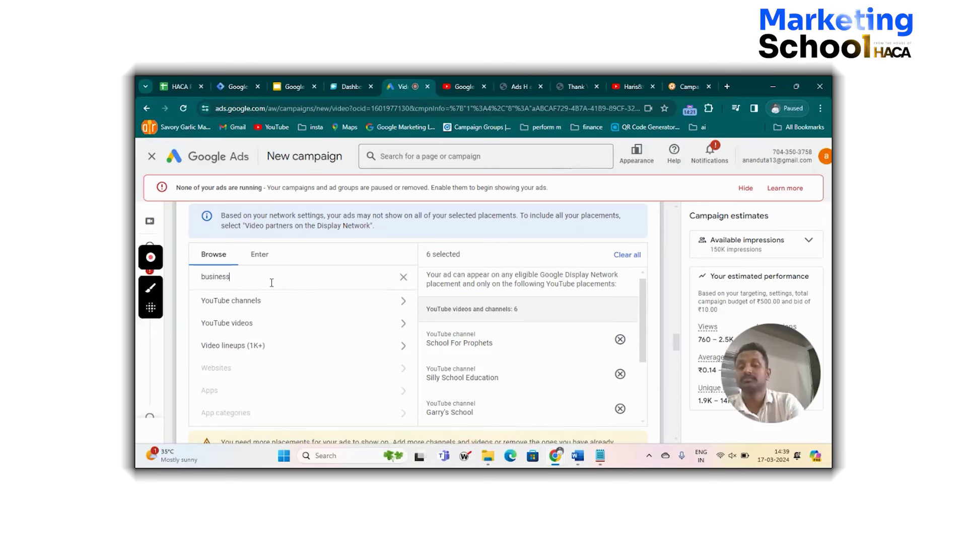
pyautogui.click(304, 302)
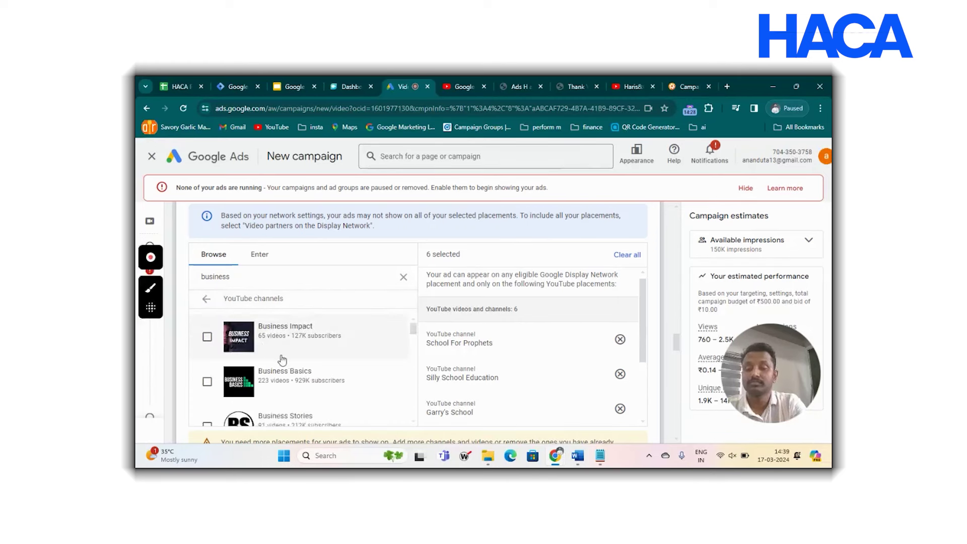
pyautogui.click(206, 336)
pyautogui.click(207, 381)
pyautogui.scroll(-1, 283, 387)
pyautogui.click(207, 356)
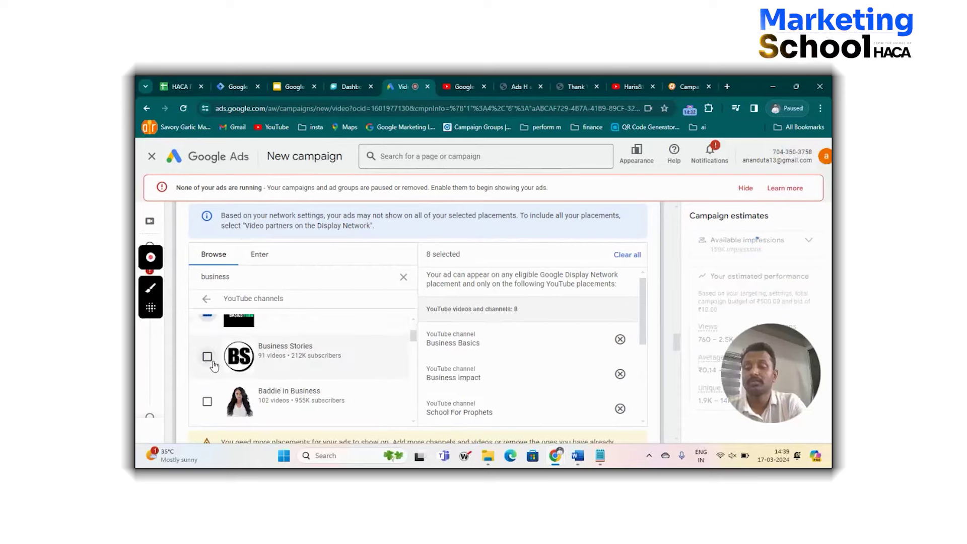
pyautogui.scroll(-5, 306, 357)
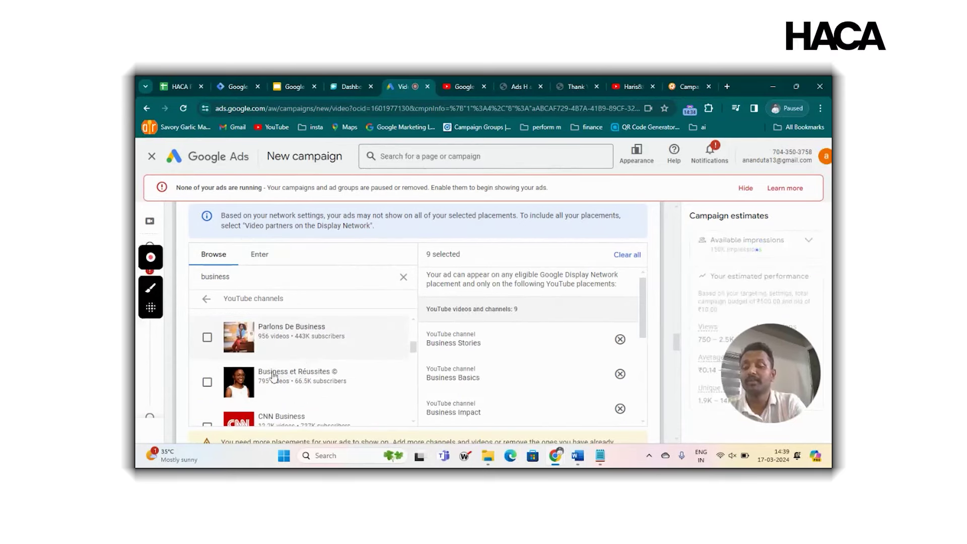
pyautogui.click(207, 337)
pyautogui.click(207, 381)
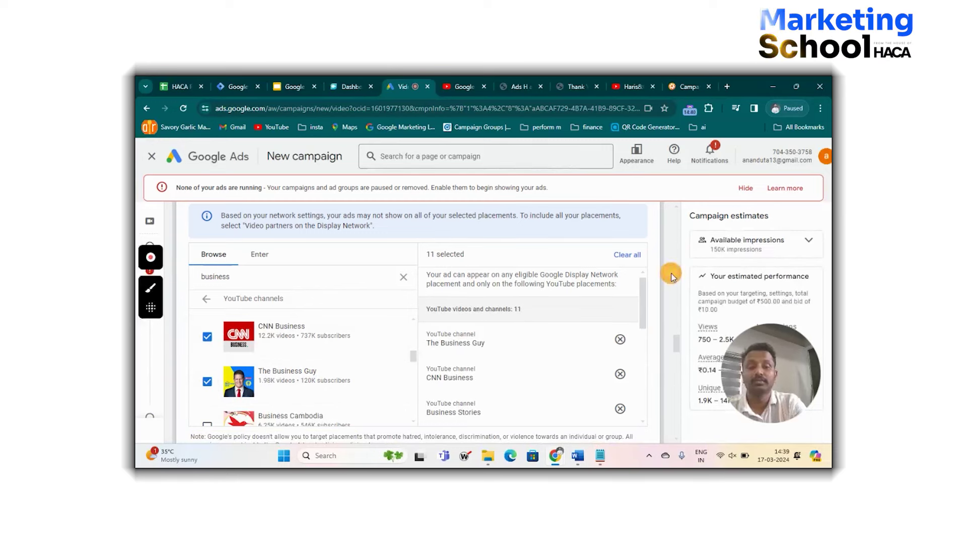
# Create the video campaign and continue to its overview page to review it.
pyautogui.scroll(-15, 672, 276)
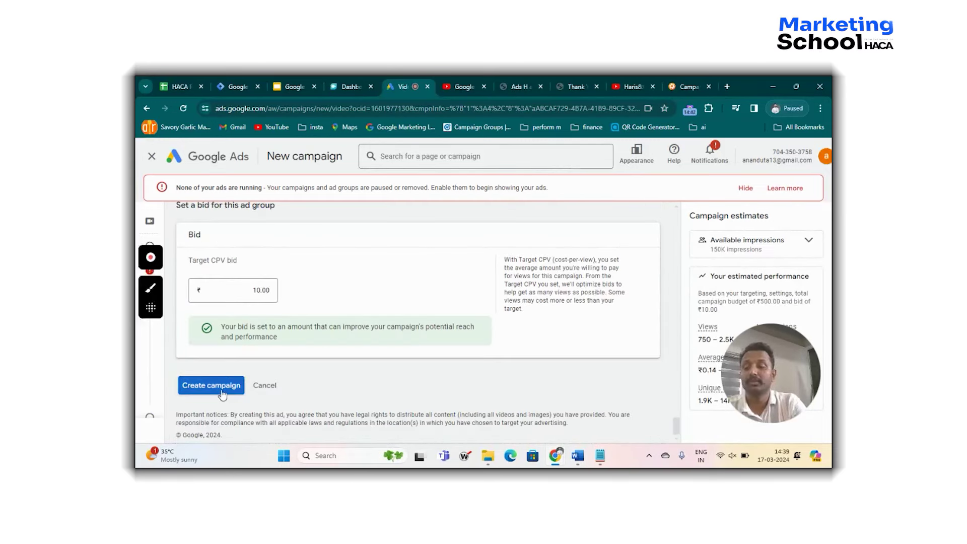
pyautogui.click(222, 391)
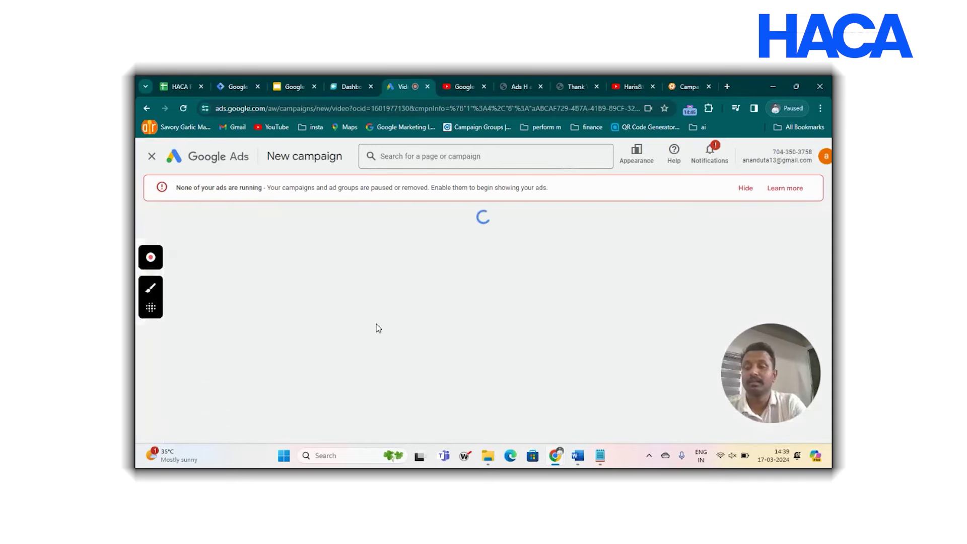
pyautogui.click(745, 188)
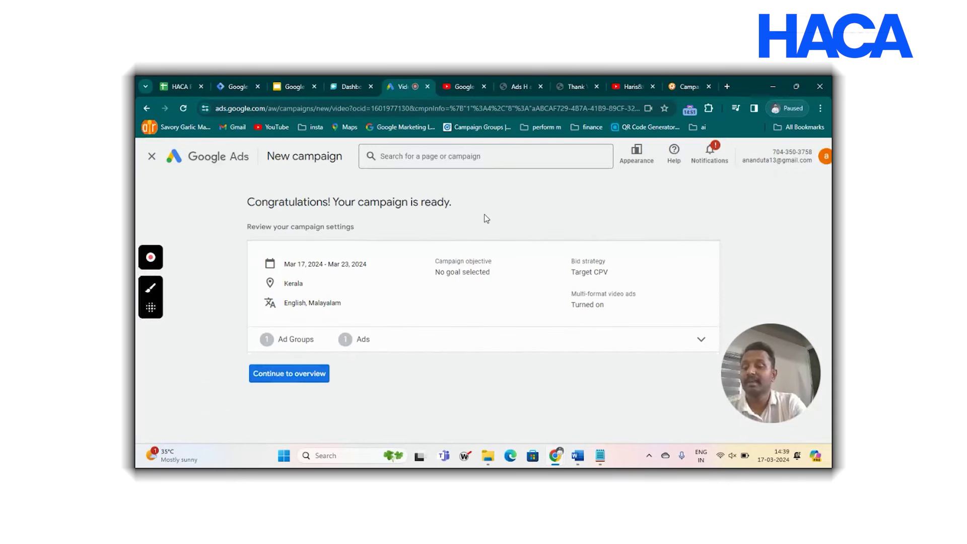
pyautogui.click(315, 374)
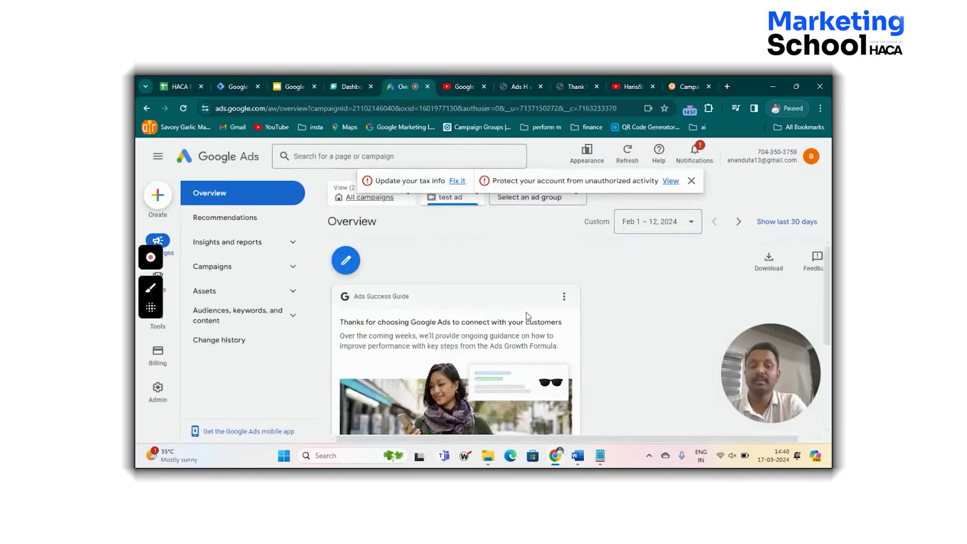
pyautogui.scroll(-3, 526, 315)
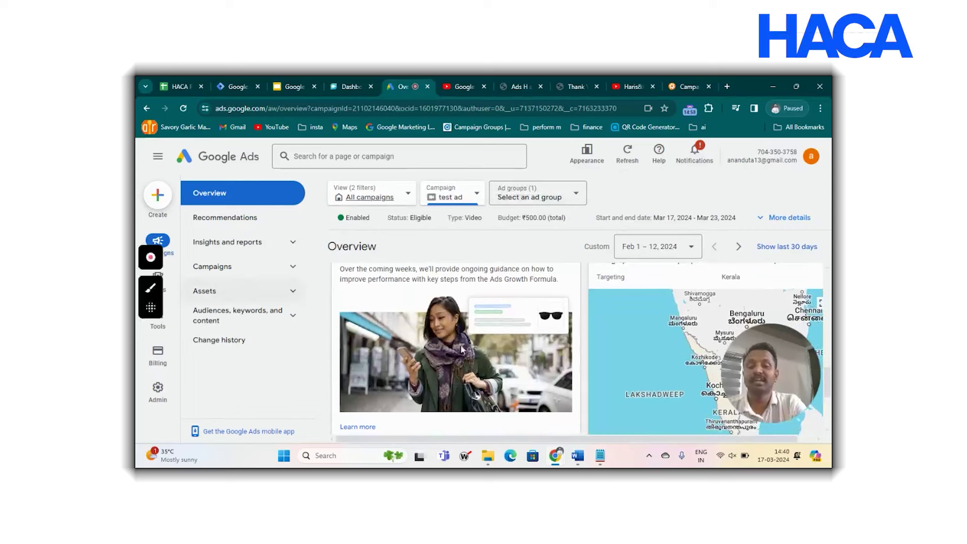
pyautogui.scroll(-3, 532, 375)
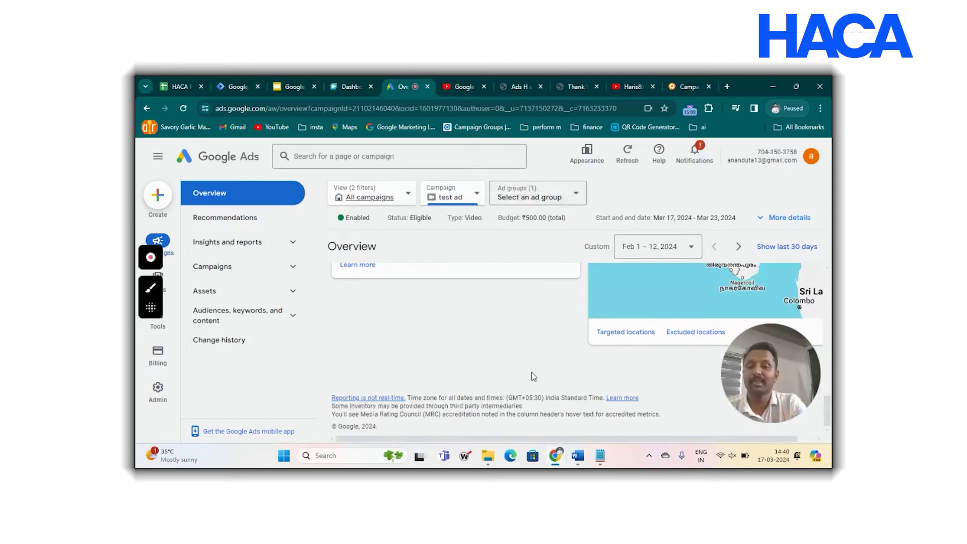
# Pause the "test ad" campaign from the campaigns list without giving a reason.
pyautogui.click(248, 271)
pyautogui.click(239, 292)
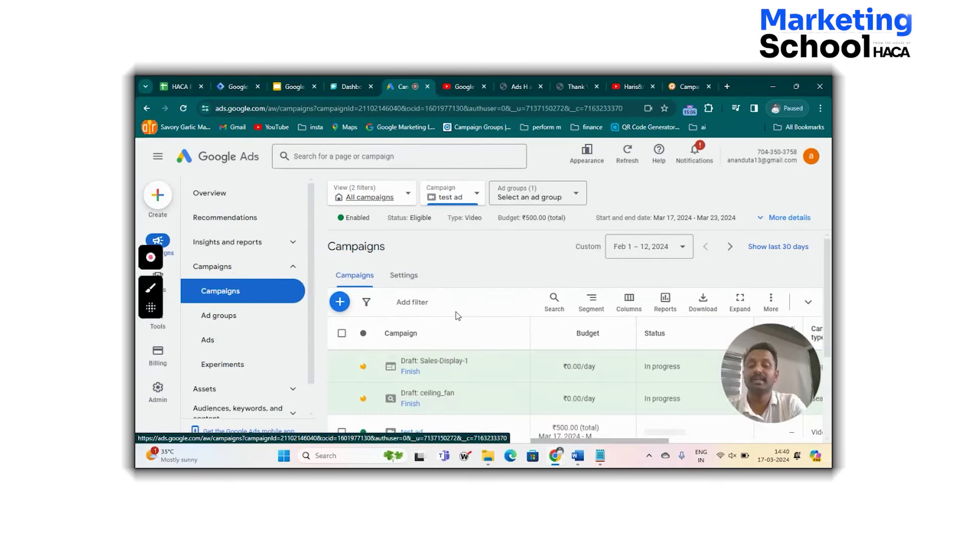
pyautogui.scroll(-2, 479, 286)
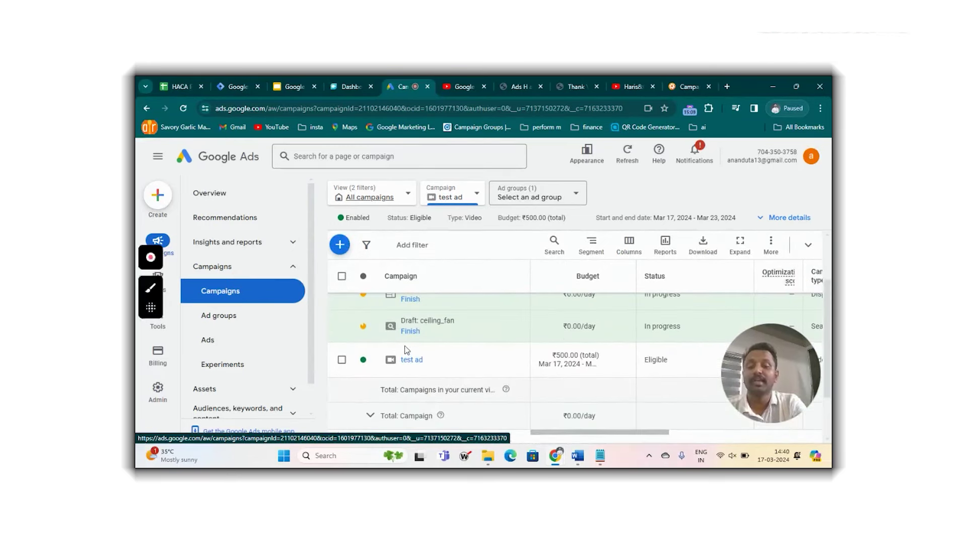
pyautogui.click(368, 360)
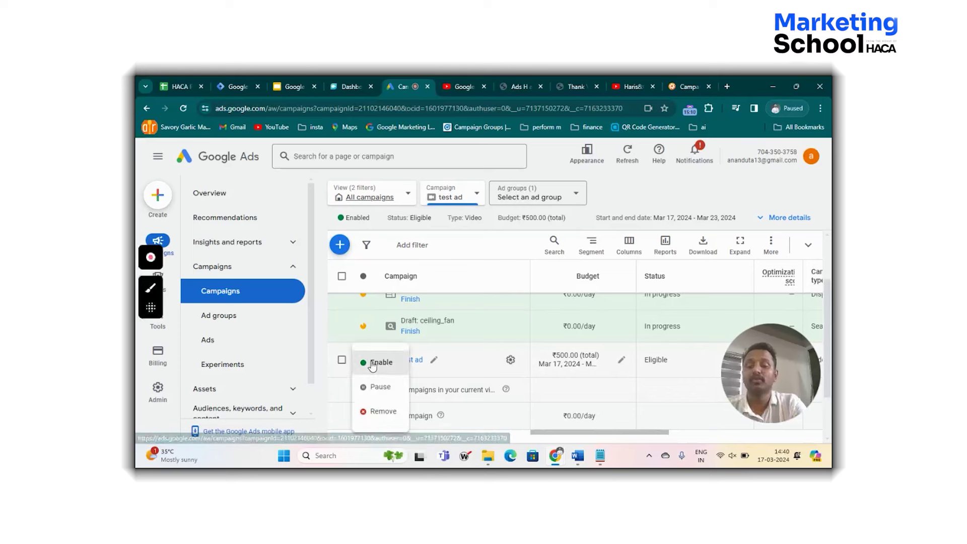
pyautogui.click(380, 388)
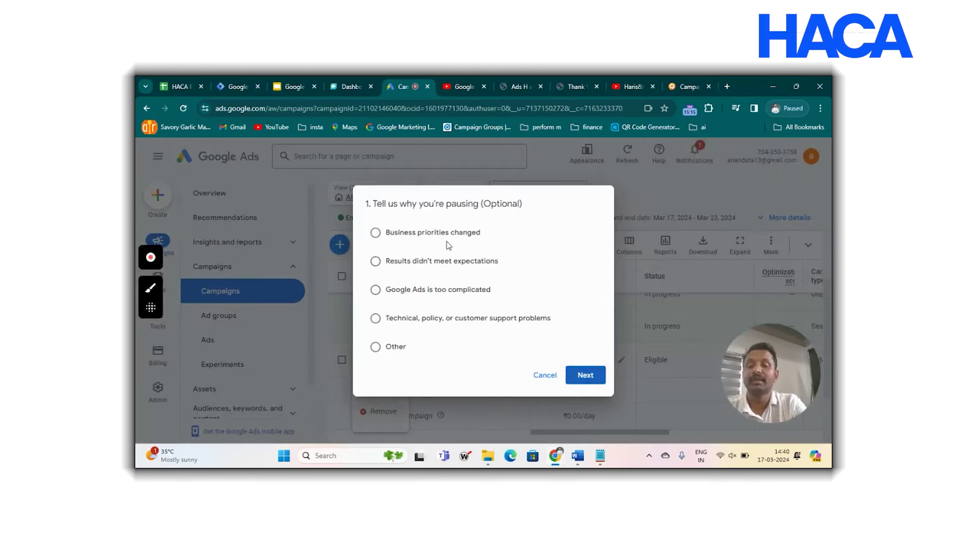
pyautogui.click(588, 385)
pyautogui.click(579, 387)
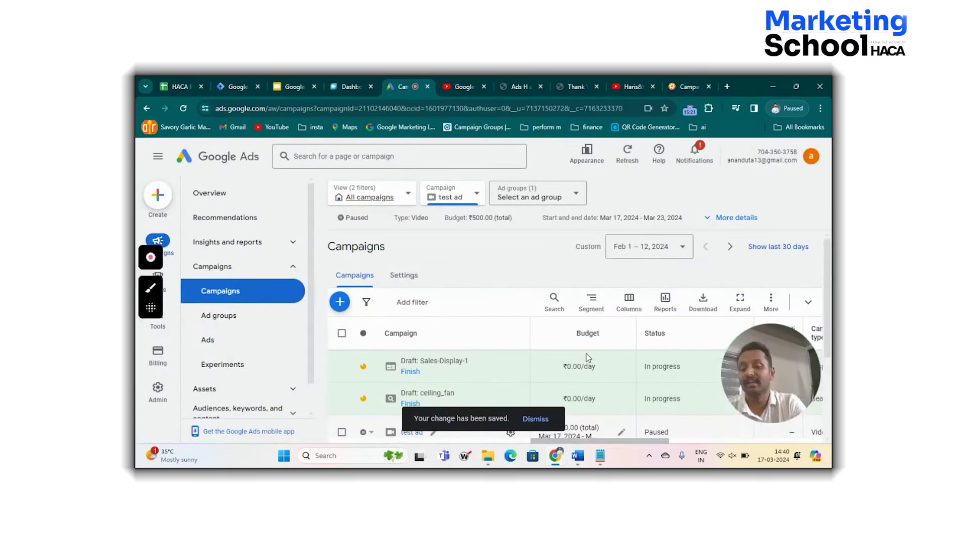
# Examine the "test ad" campaign's performance columns, such as views, average CPV, cost and conversions.
pyautogui.scroll(-2, 586, 353)
pyautogui.hscroll(3, 586, 353)
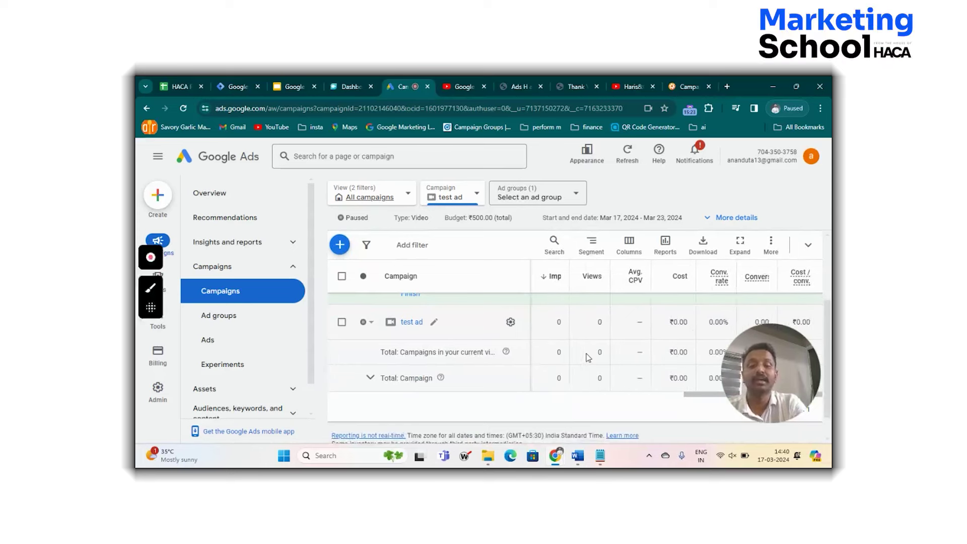
pyautogui.scroll(3, 636, 347)
pyautogui.scroll(1, 637, 349)
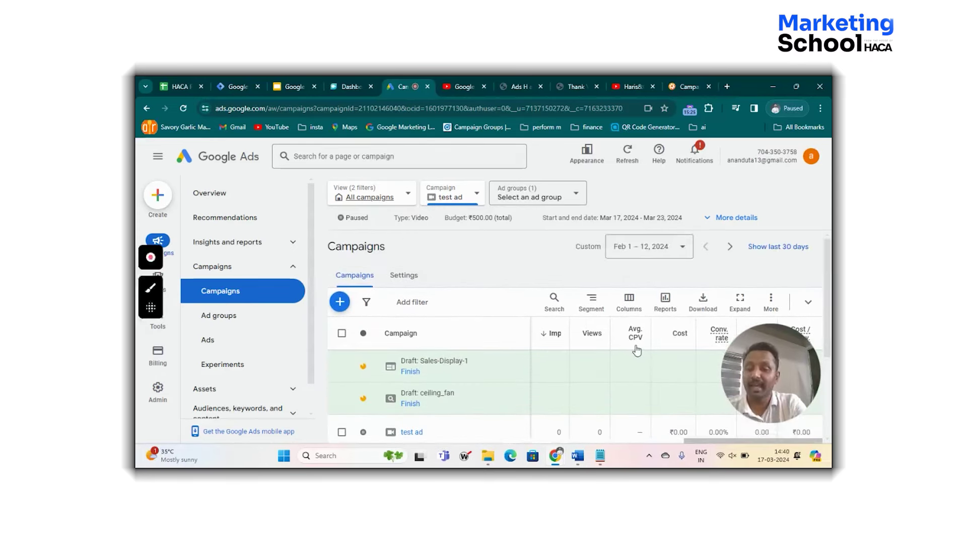